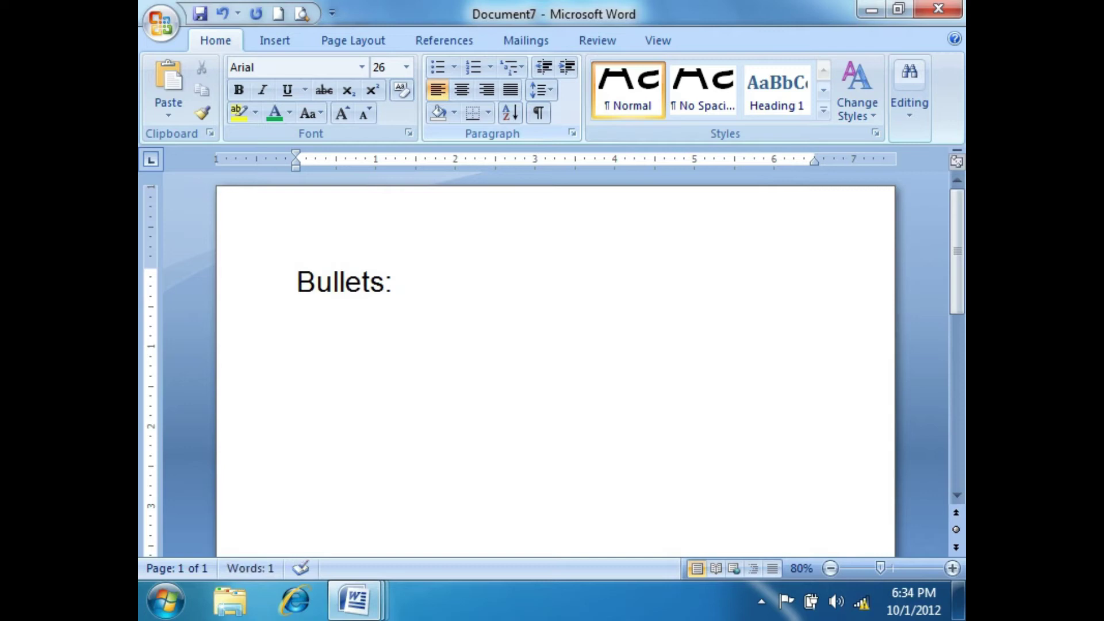
Type Computer, Hardware and Software on separate lines below the heading, fixing typos
key("Return")
type("computer")
key("Return")
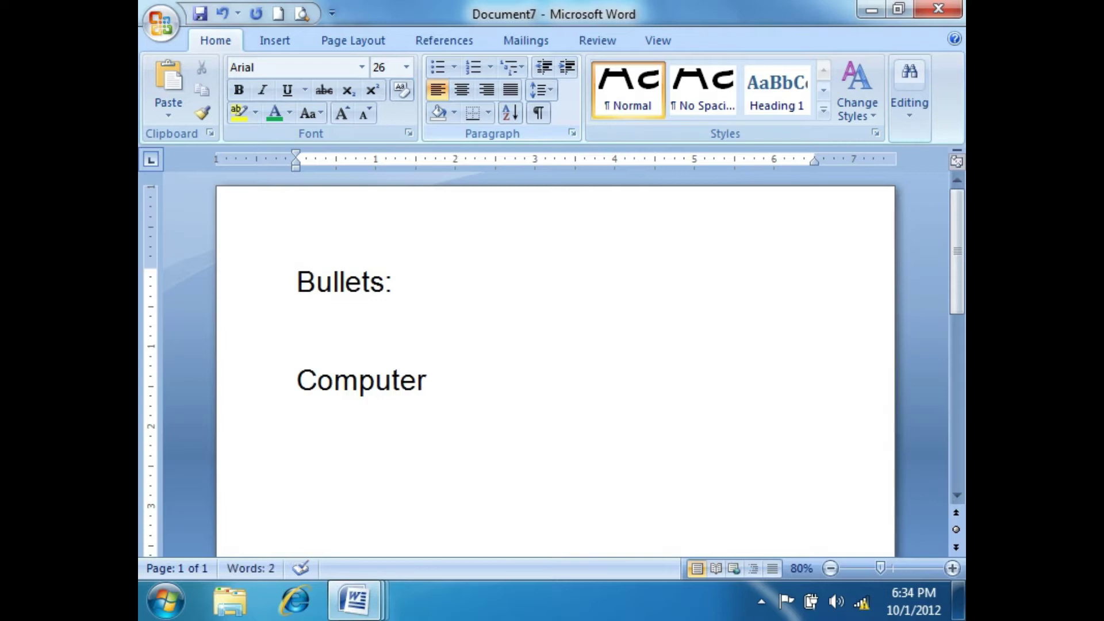
type("hardwraw")
key("BackSpace")
key("BackSpace")
key("BackSpace")
type("are")
key("Return")
type("softwrw")
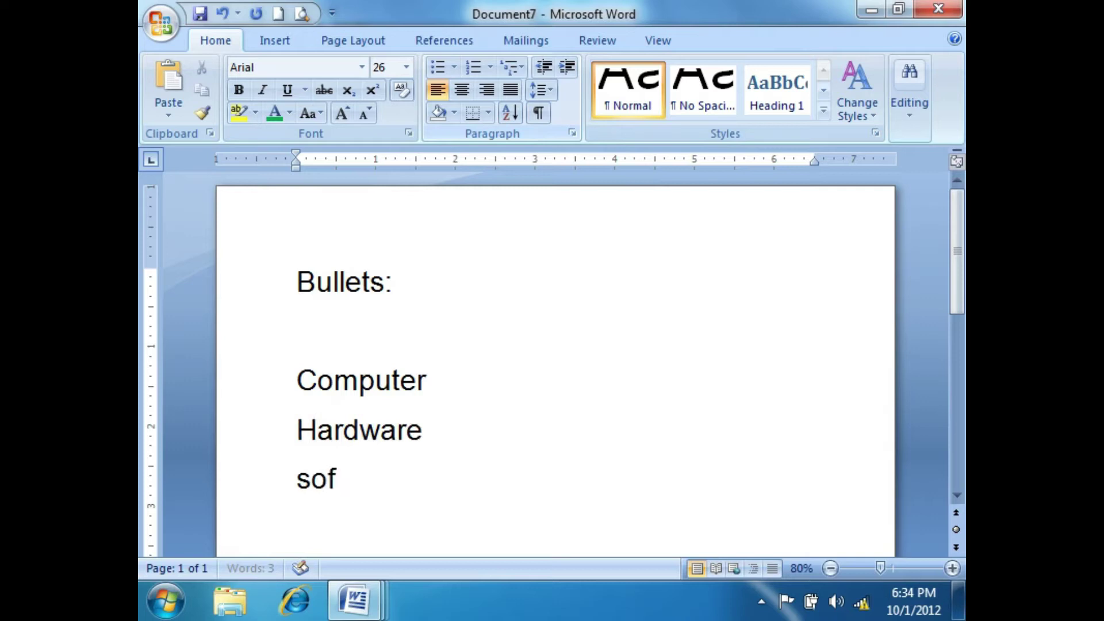
key("BackSpace")
key("BackSpace")
type("are")
key("Return")
Add Input device, Output device and Storage device on the following lines
type("inut")
key("BackSpace")
key("BackSpace")
type("put deice")
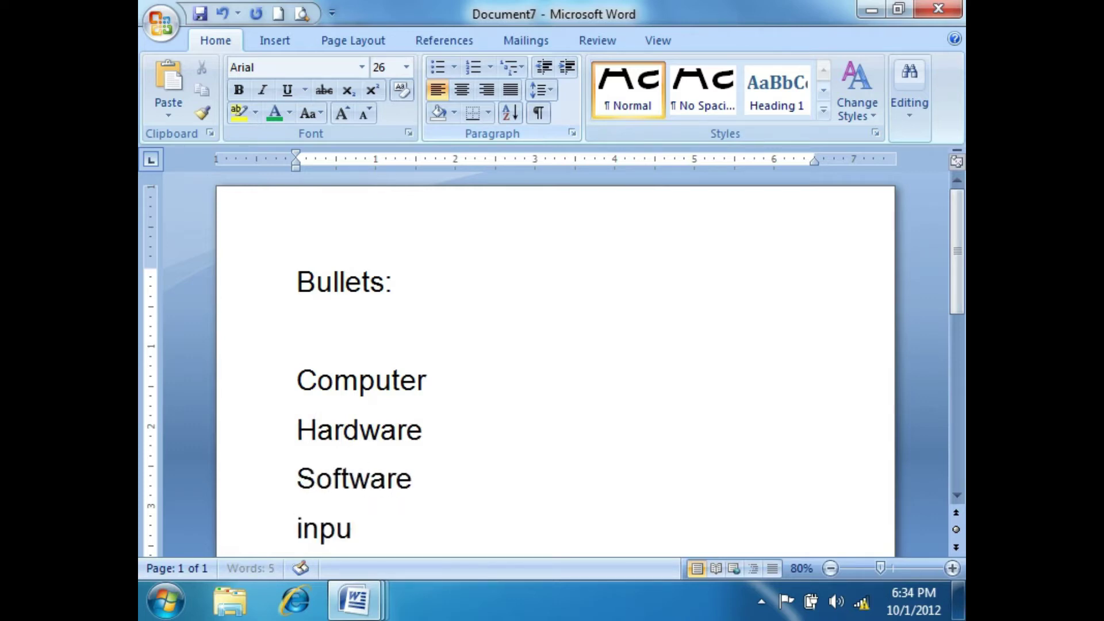
key("BackSpace")
key("BackSpace")
key("BackSpace")
type("vice")
key("Return")
type("output deci")
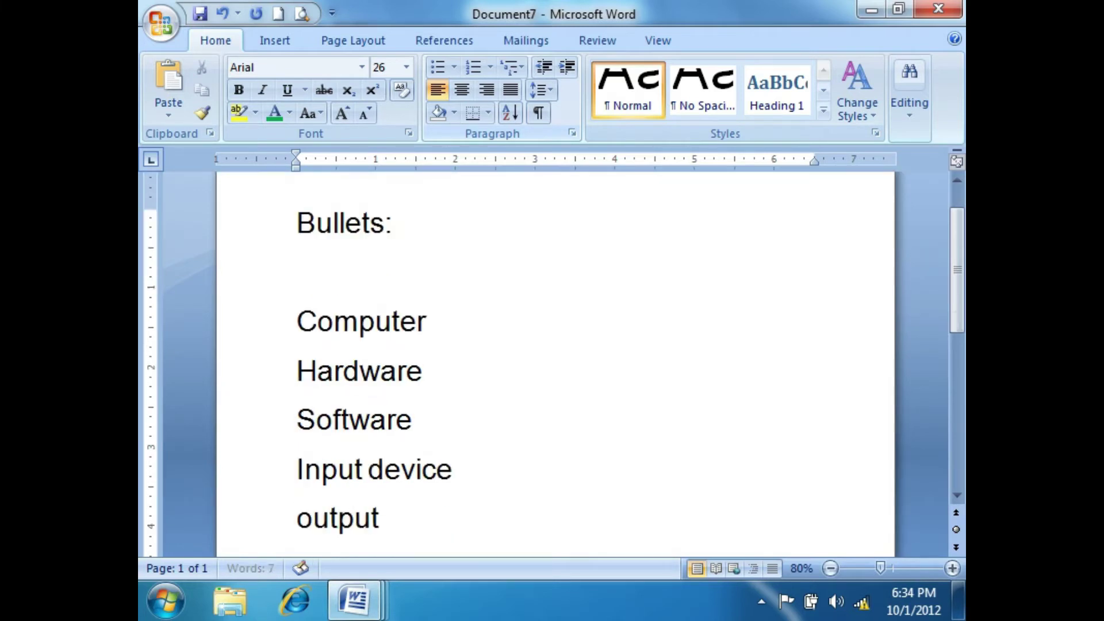
key("BackSpace")
key("BackSpace")
type("vice")
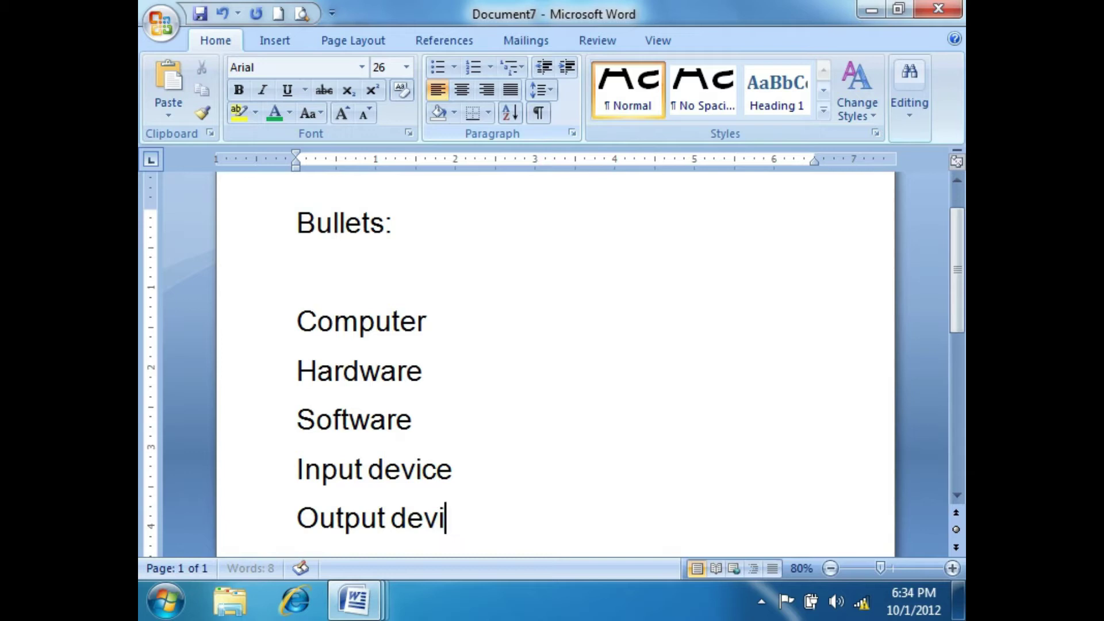
key("Return")
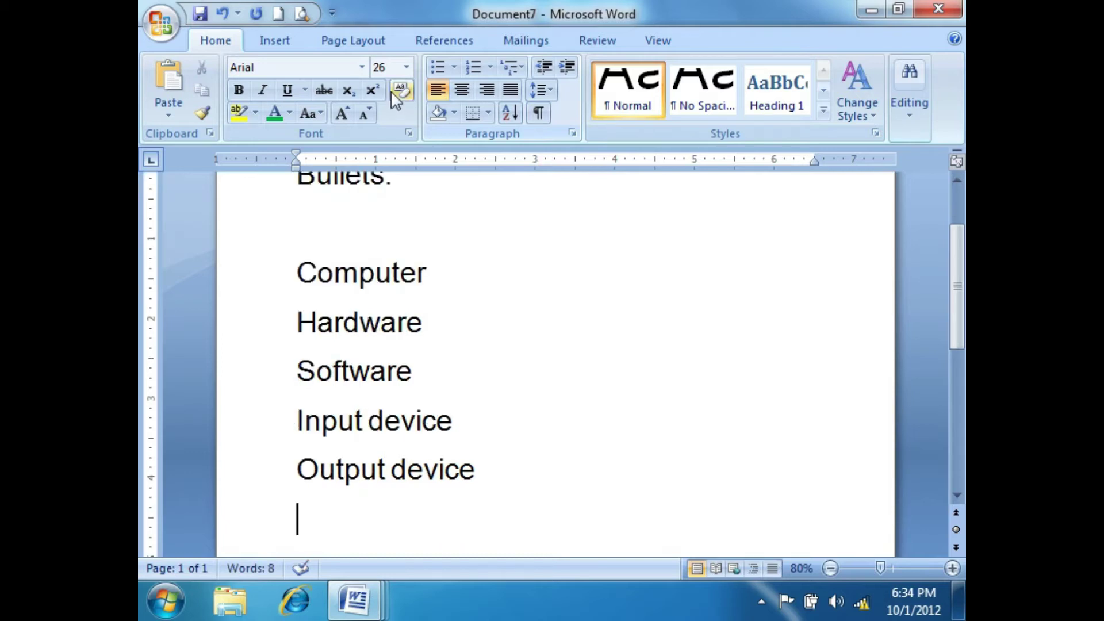
type("storag")
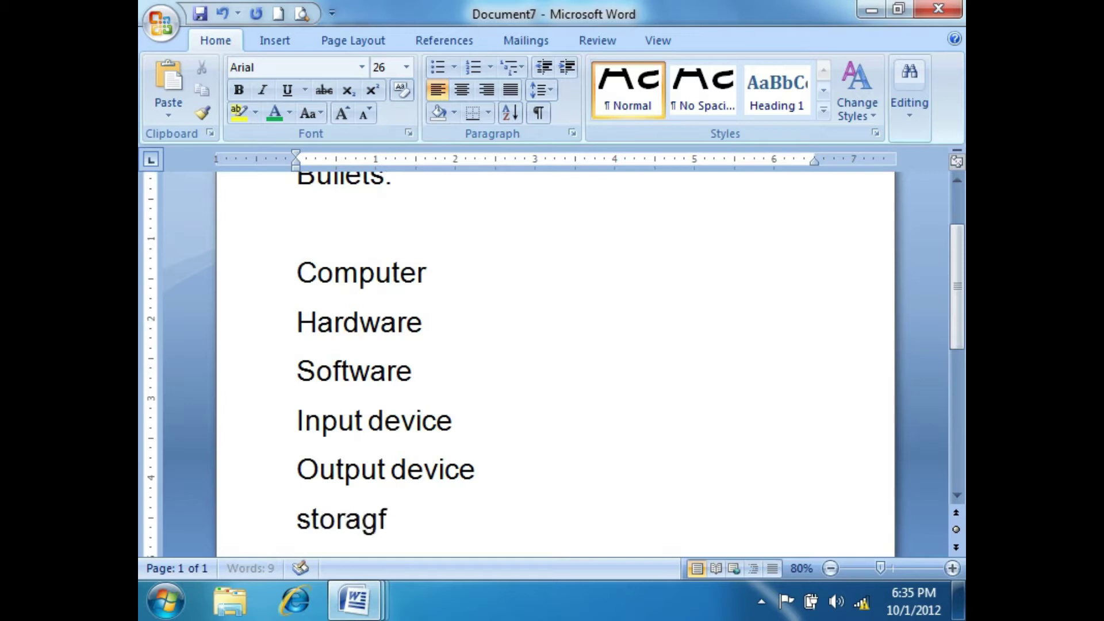
type("e store")
type("age")
key("BackSpace")
key("BackSpace")
key("BackSpace")
key("BackSpace")
key("BackSpace")
key("BackSpace")
key("BackSpace")
key("BackSpace")
type("device")
key("Return")
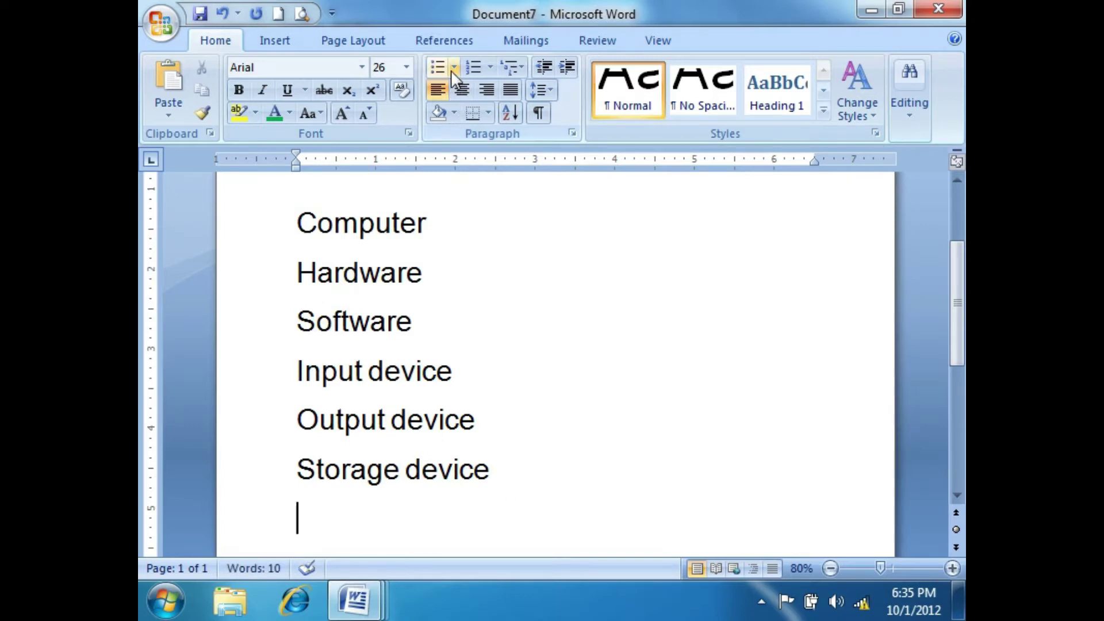
Apply round bullets to the six item lines
left_click_drag(512, 480, 241, 254)
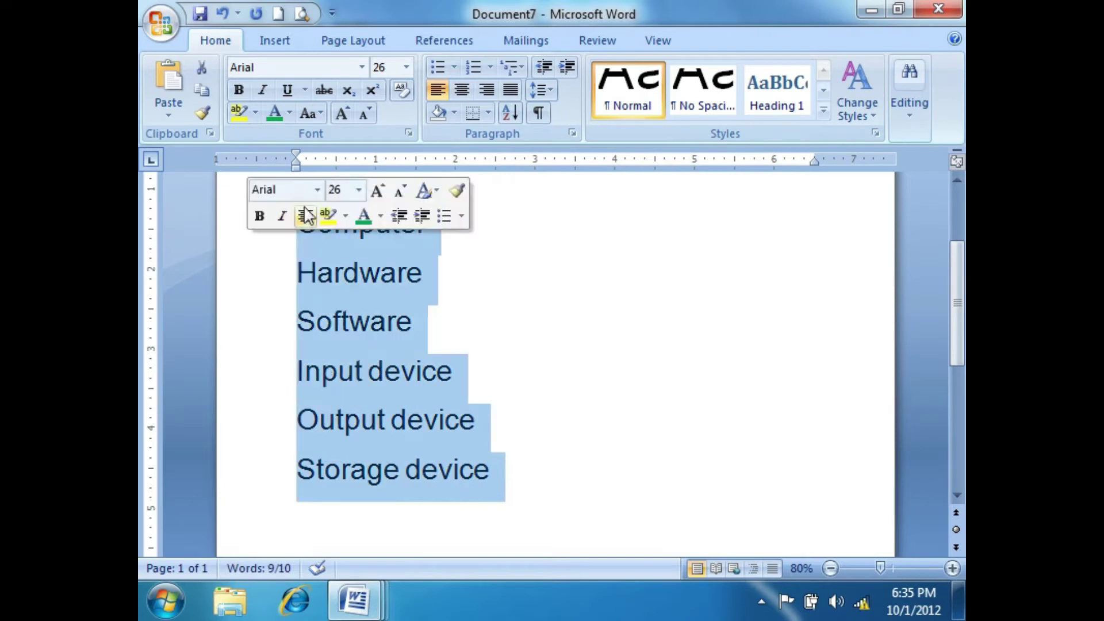
left_click(429, 65)
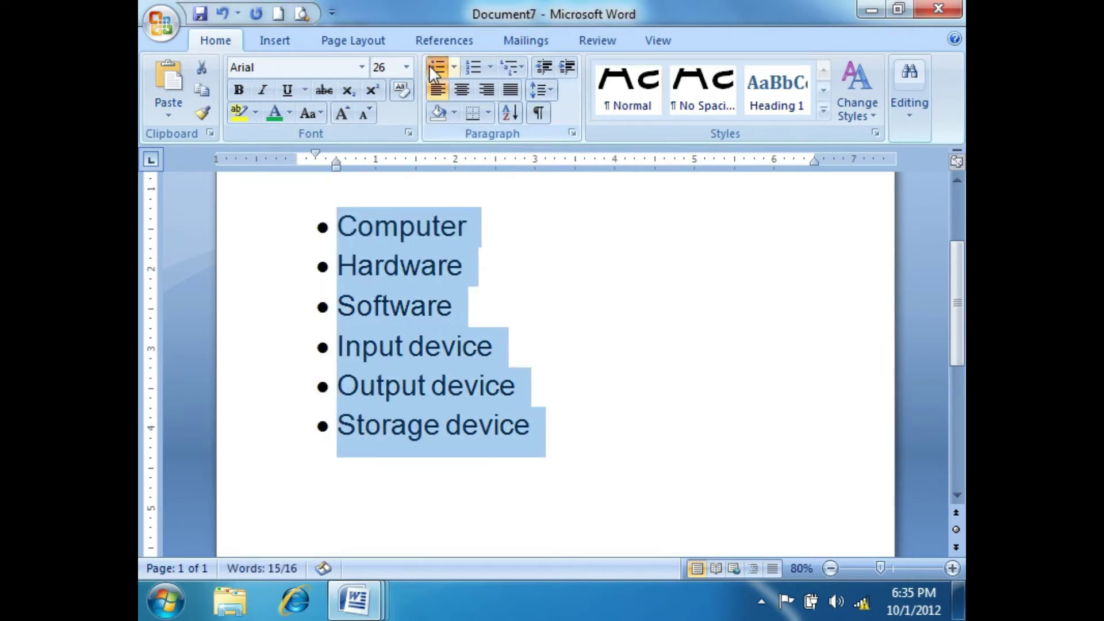
left_click(437, 451)
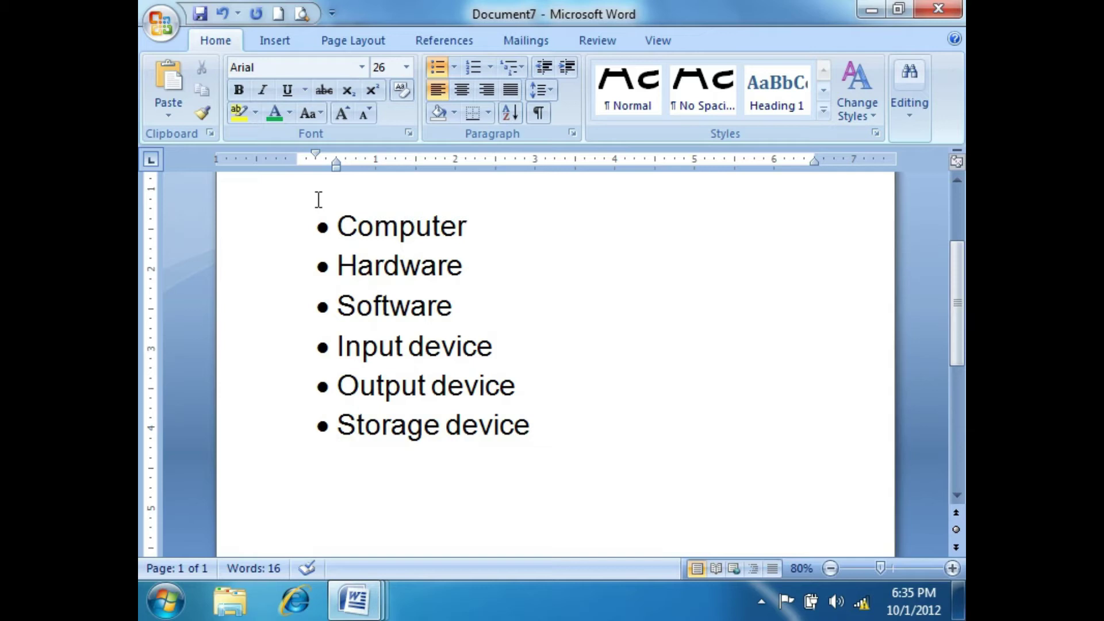
Reselect the list, toggle its bullets off and on, and bring up the bullet library
left_click_drag(544, 437, 336, 232)
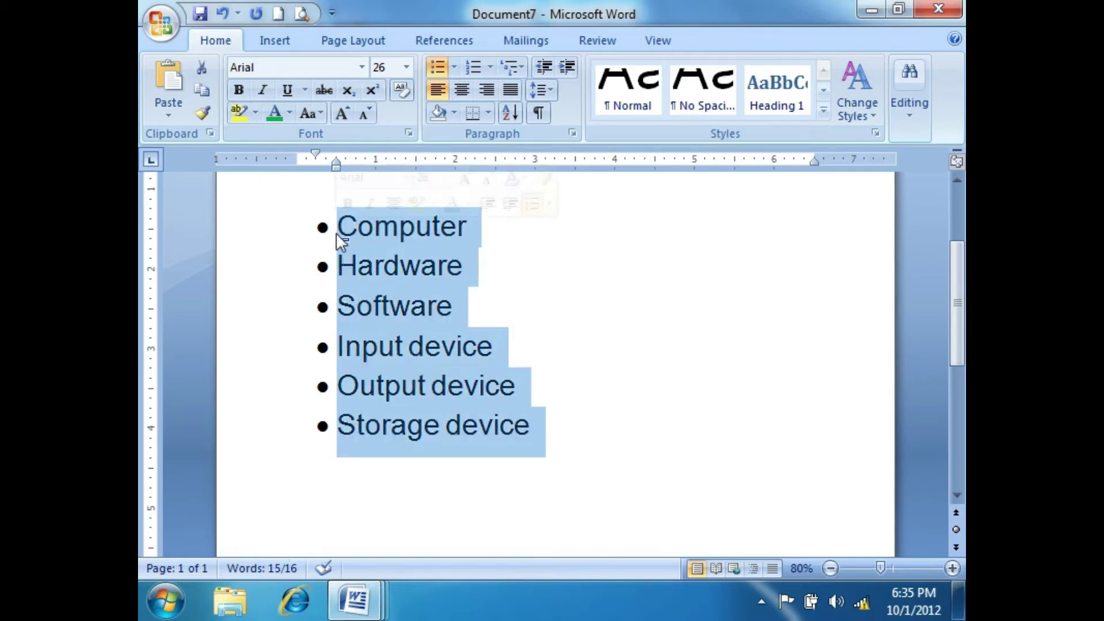
left_click(433, 67)
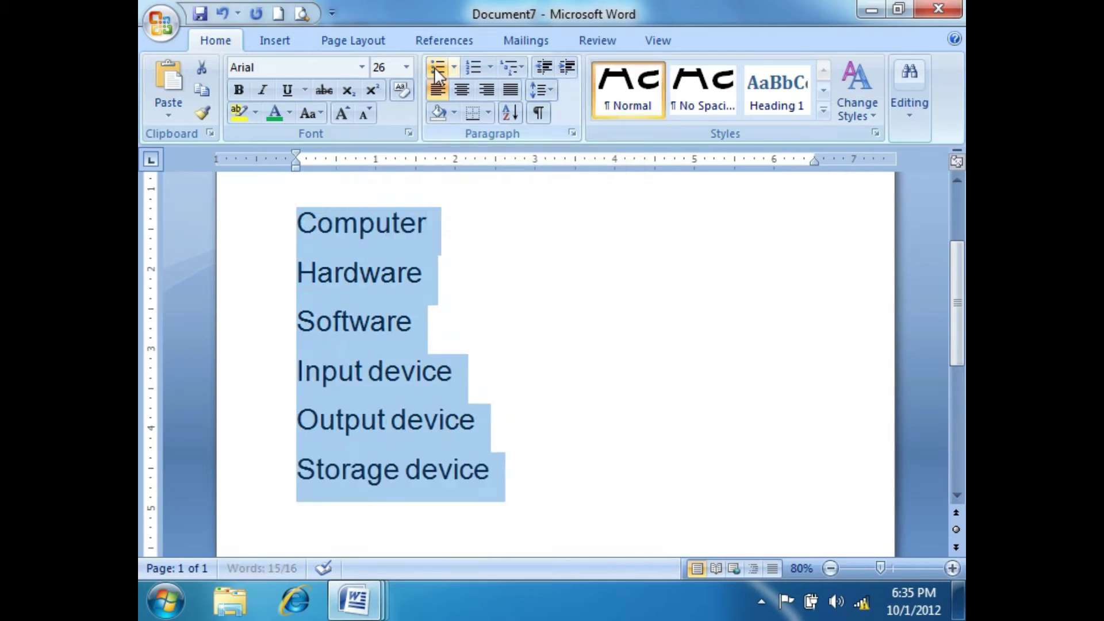
left_click(434, 67)
left_click(433, 66)
left_click(433, 67)
left_click(434, 66)
left_click(434, 67)
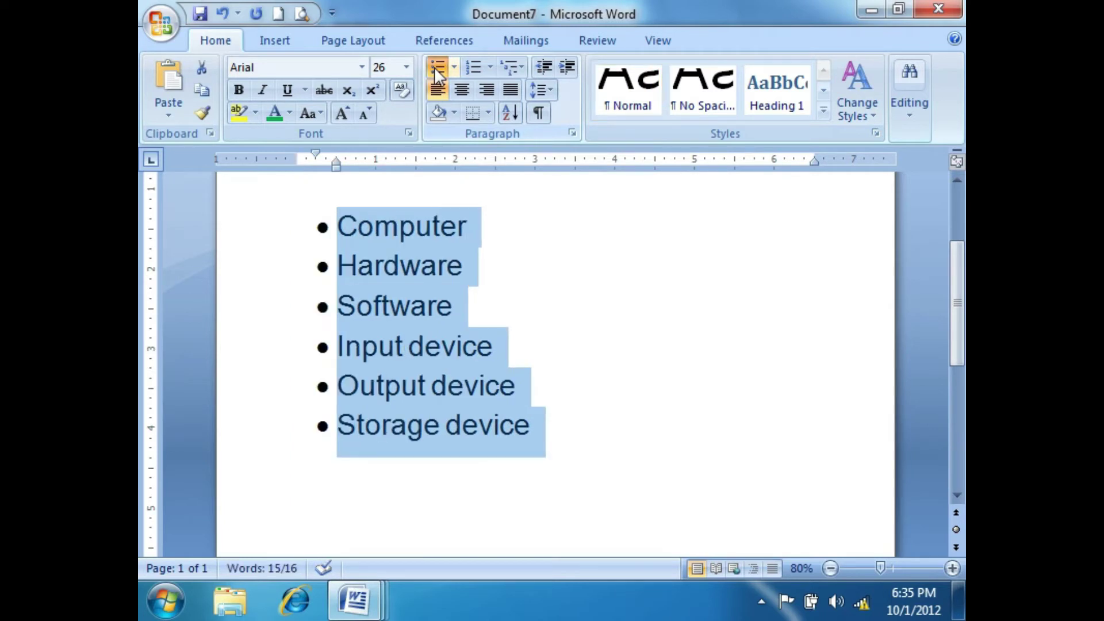
left_click(457, 64)
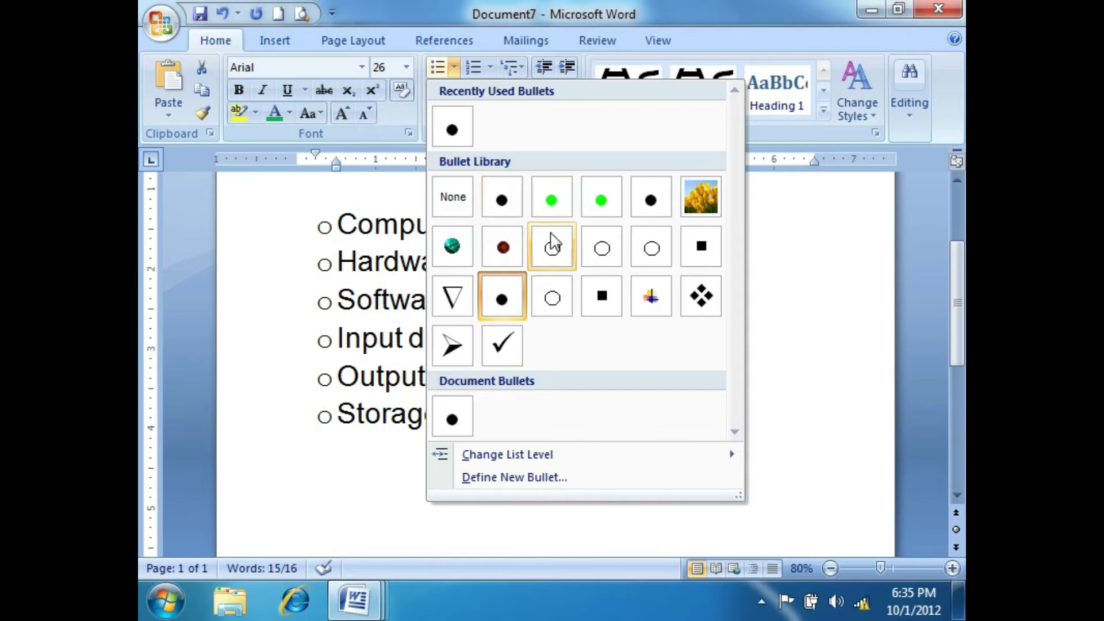
Apply four-diamond cluster bullets, then switch the list to green dot bullets
left_click(698, 288)
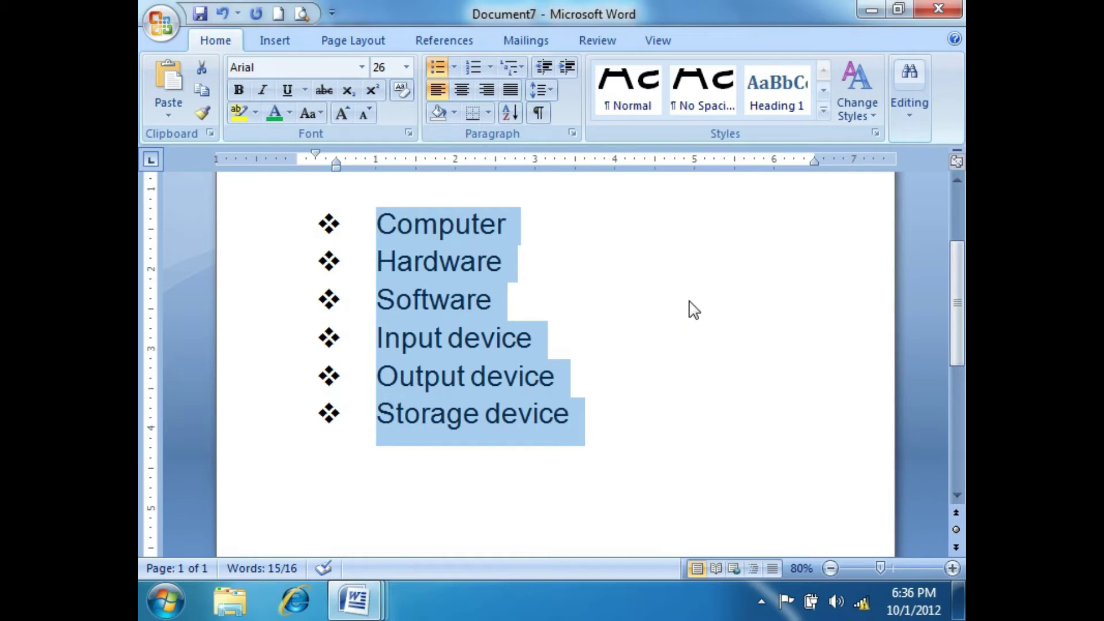
left_click(454, 68)
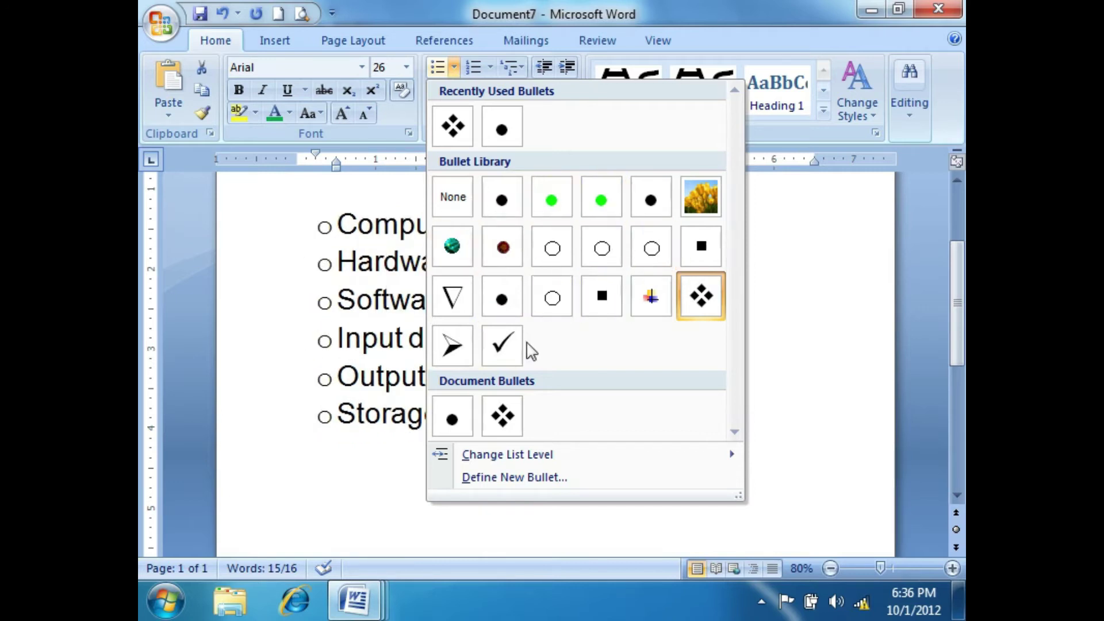
left_click(551, 202)
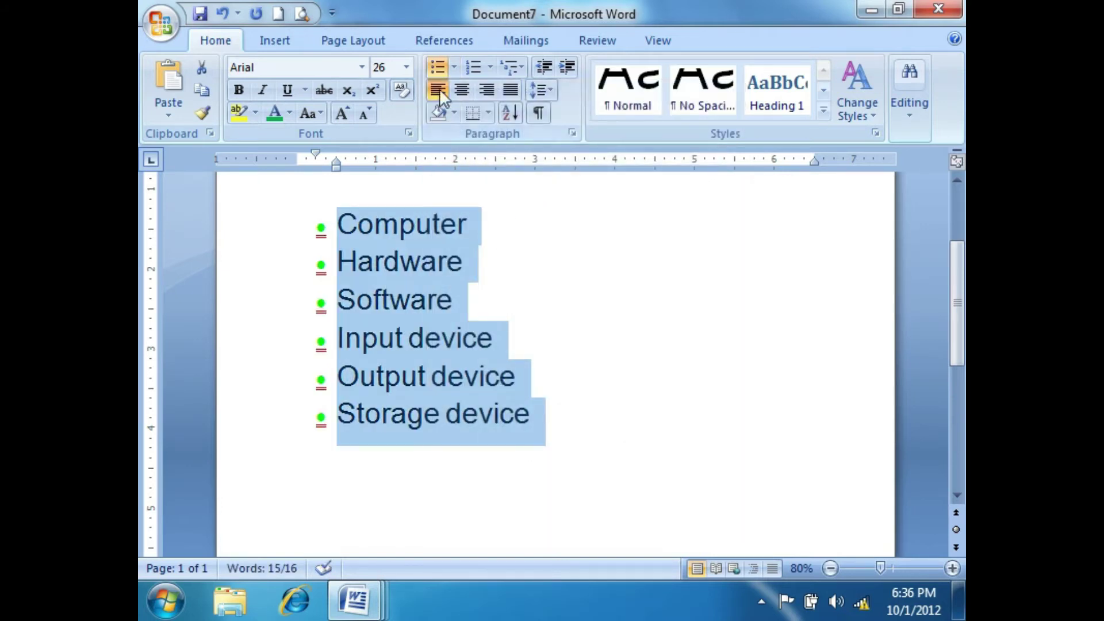
left_click(451, 69)
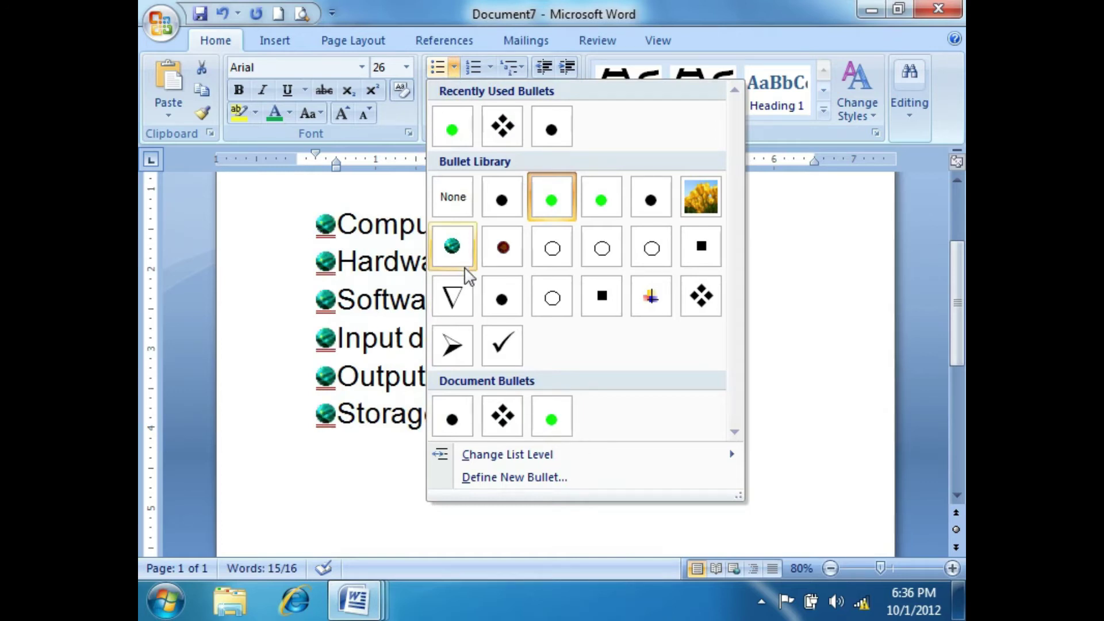
Pause the screen recording and select all the list text
left_click(760, 602)
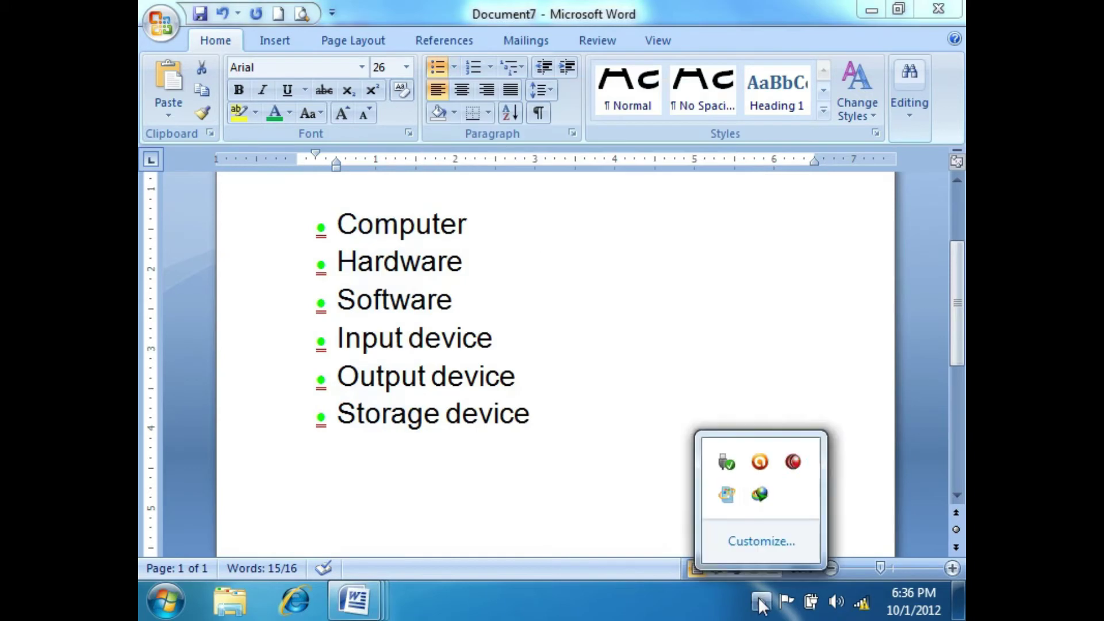
right_click(792, 461)
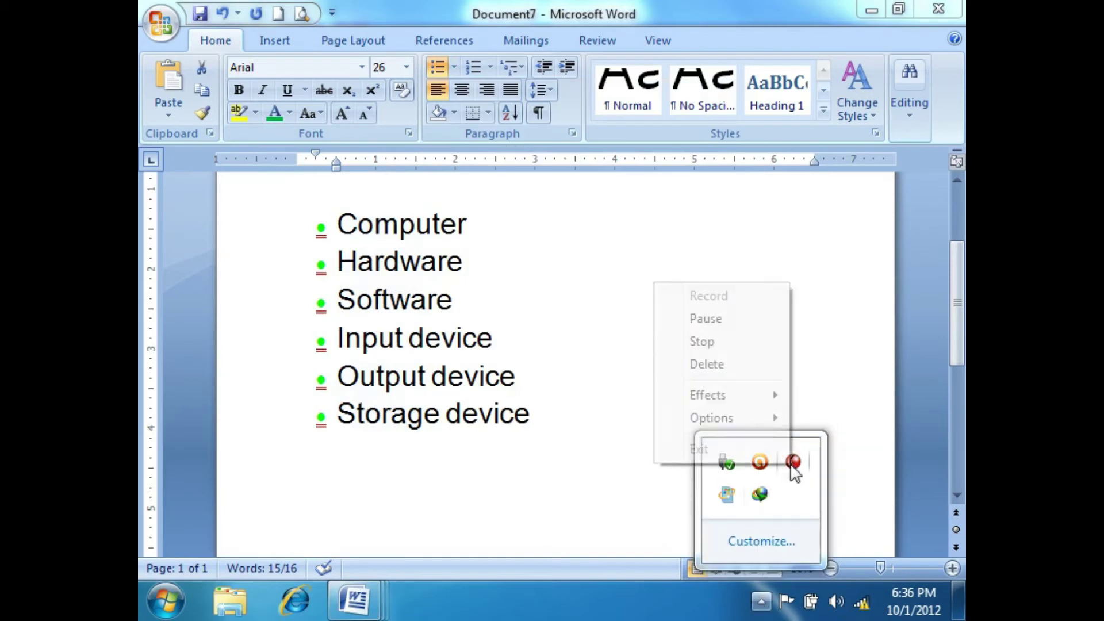
left_click(715, 321)
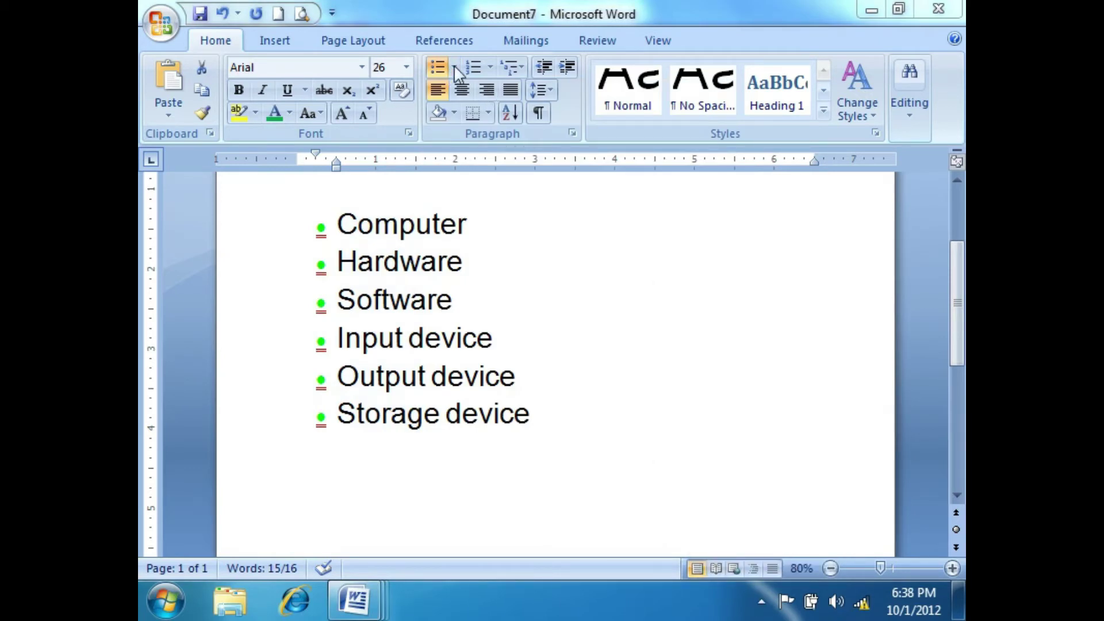
key("ctrl+a")
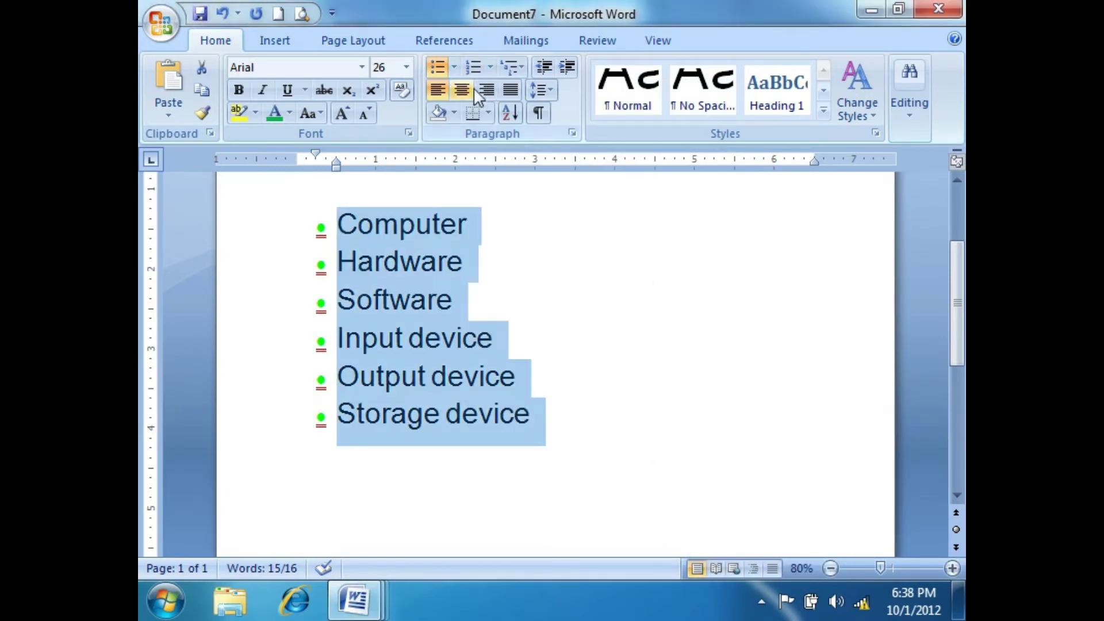
Try black round bullets, then settle on black four-diamond cluster bullets for the list
left_click(454, 67)
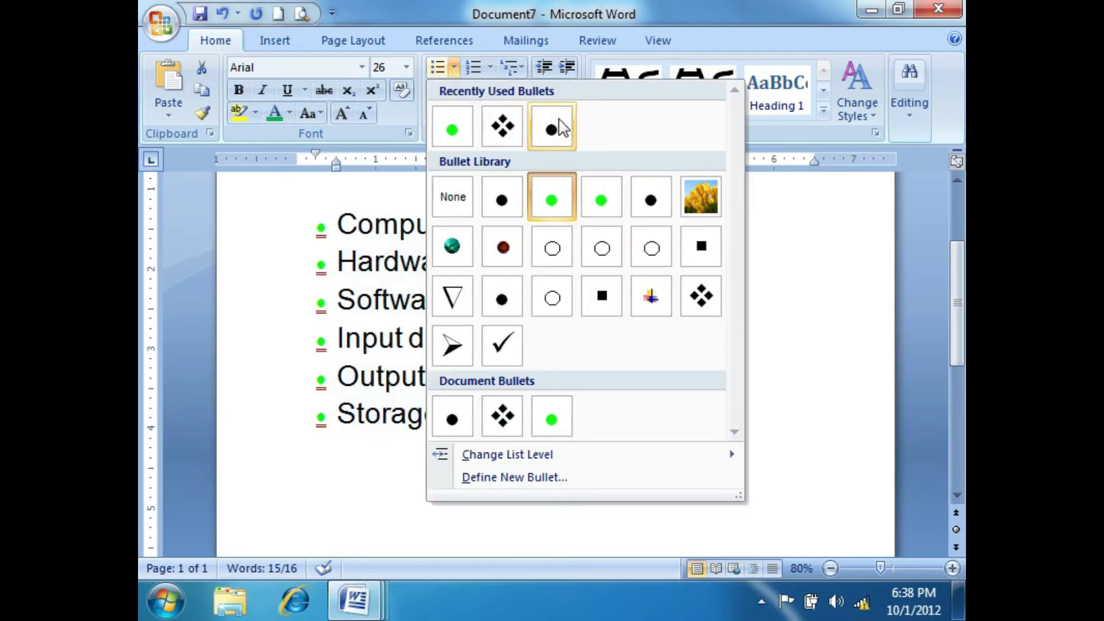
left_click(558, 122)
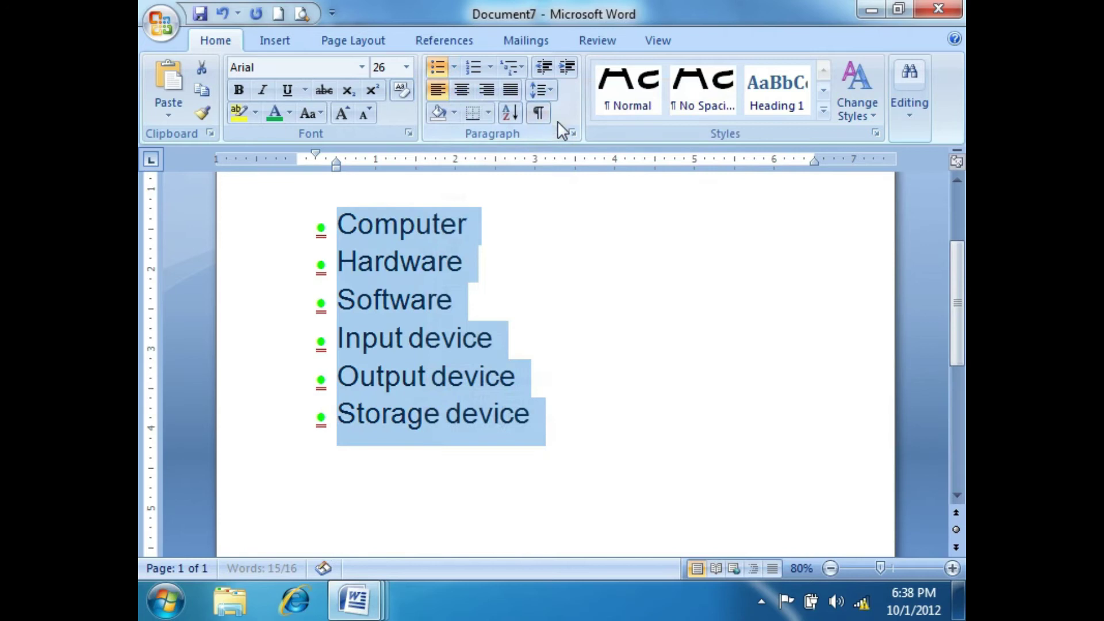
left_click(454, 67)
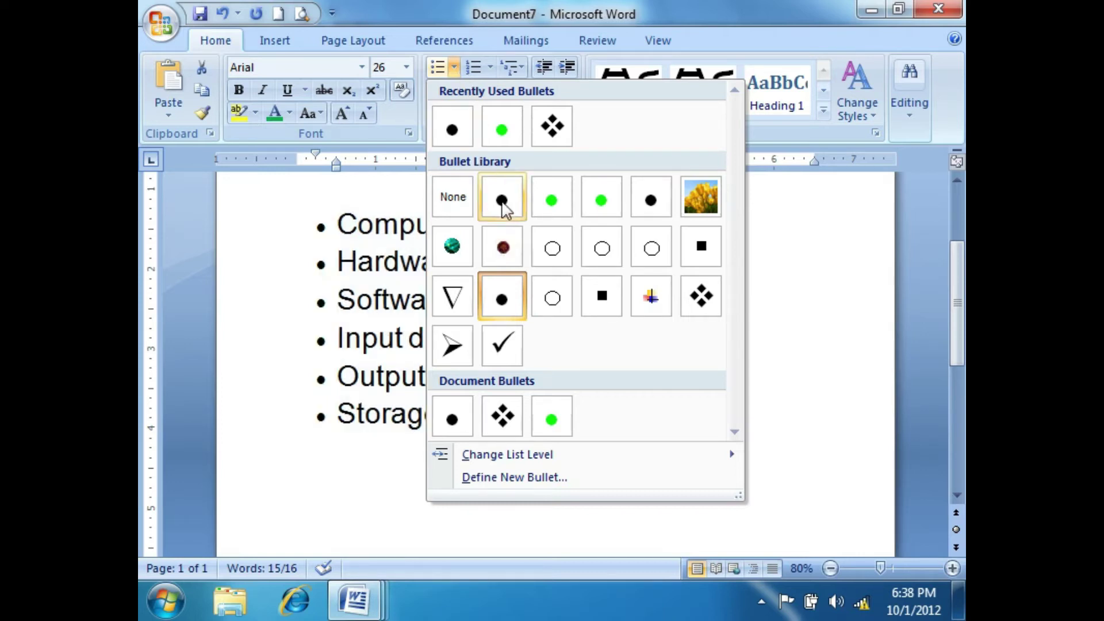
left_click(504, 210)
left_click(454, 68)
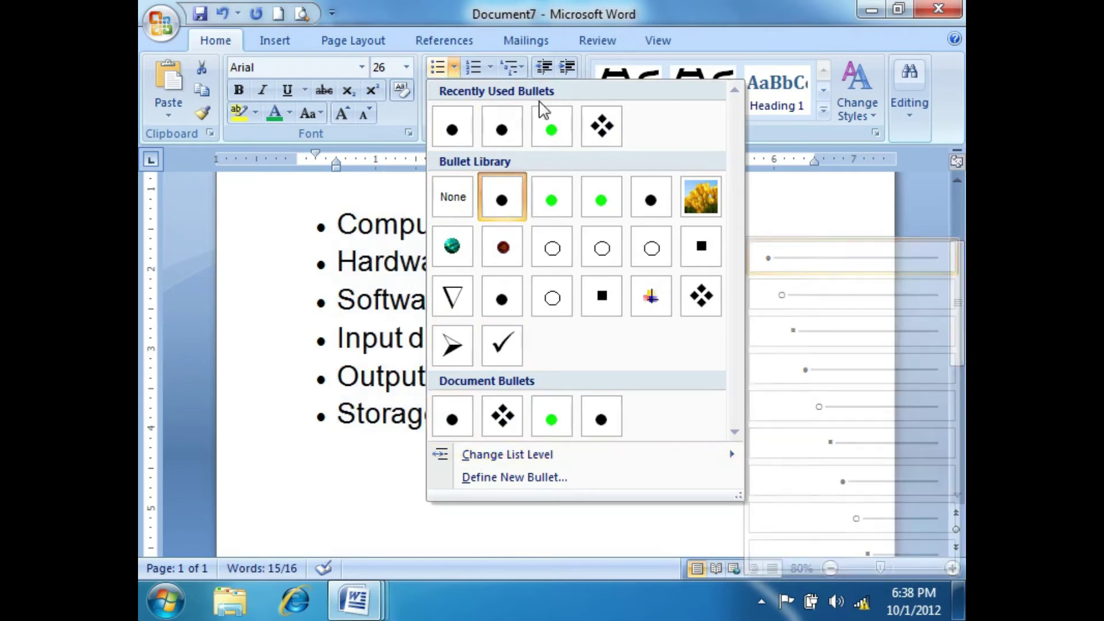
left_click(608, 131)
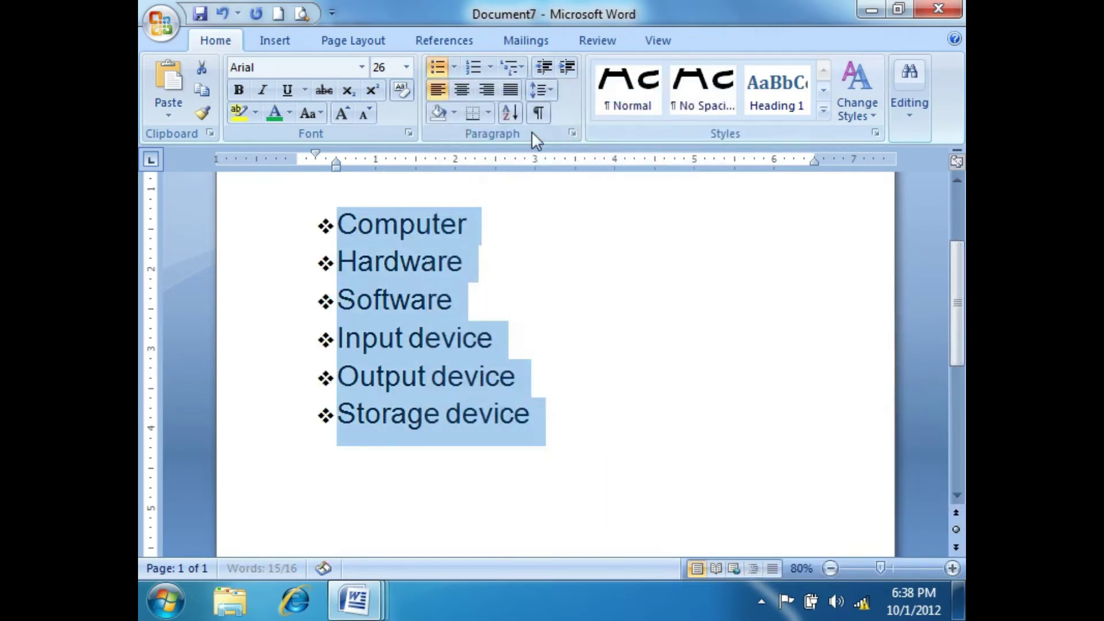
left_click(454, 70)
mouse_move(499, 459)
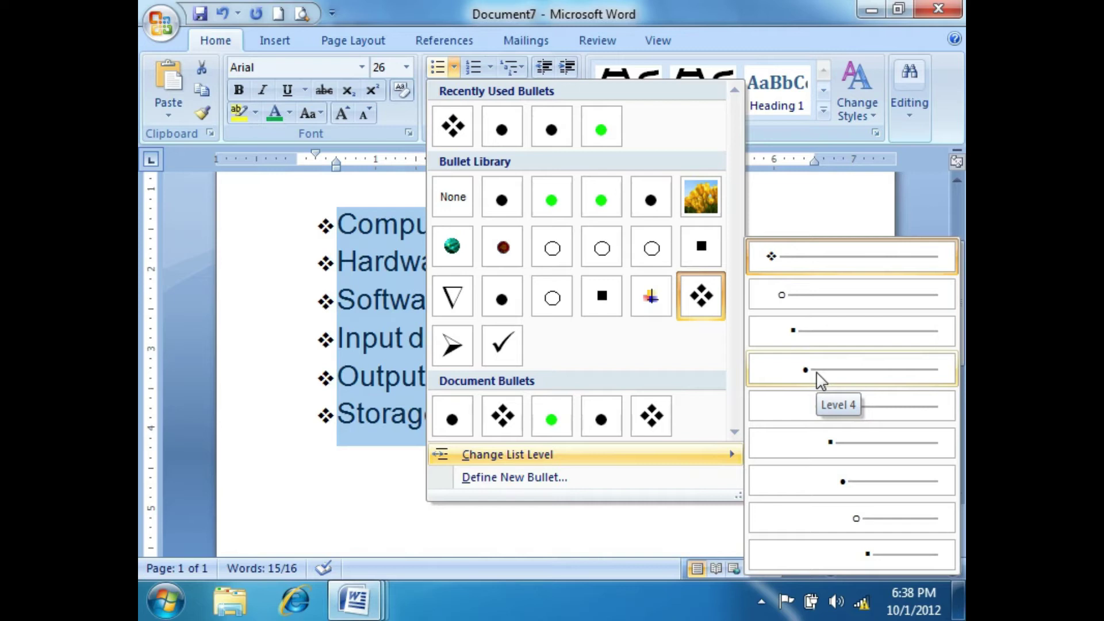
key("Escape")
key("Escape")
left_click(779, 429)
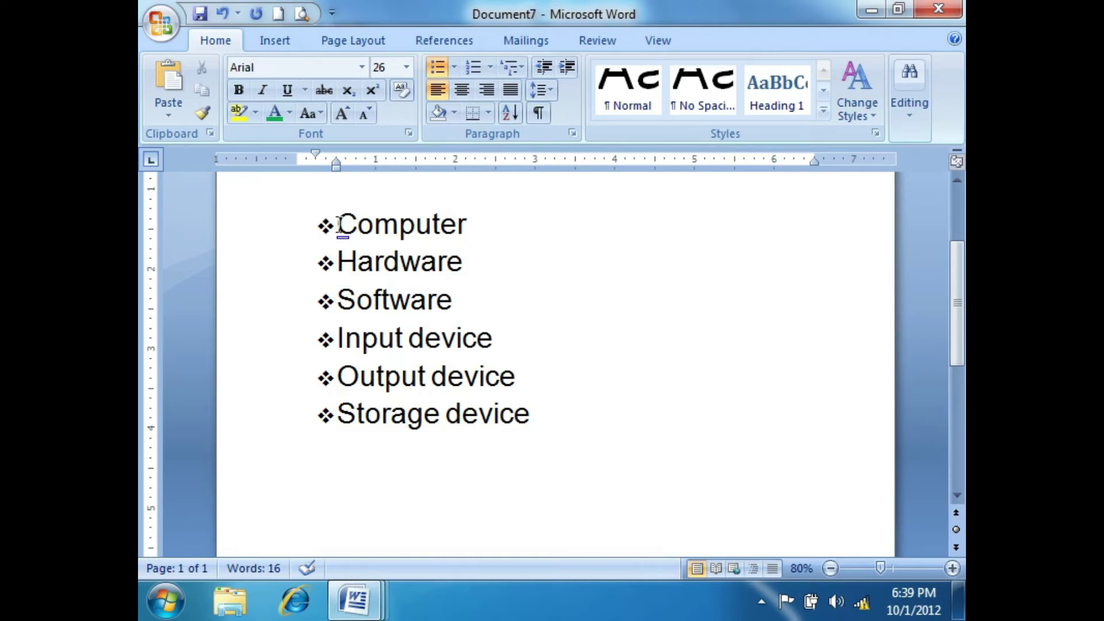
Undo and redo the last bullet change, keeping the diamond bullets
left_click(332, 263)
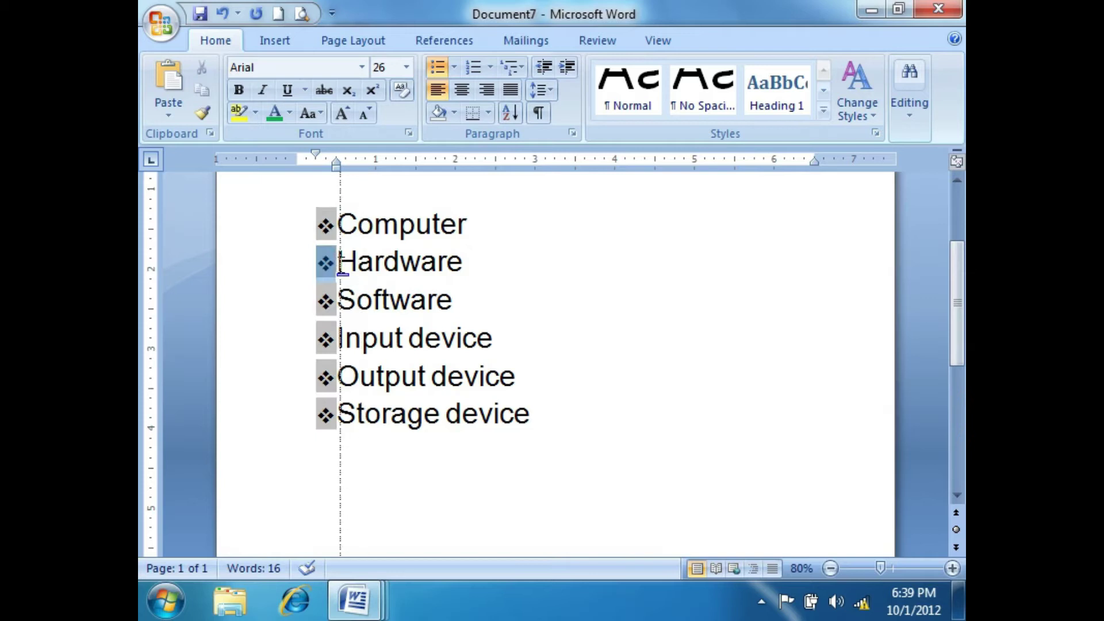
key("ctrl+z")
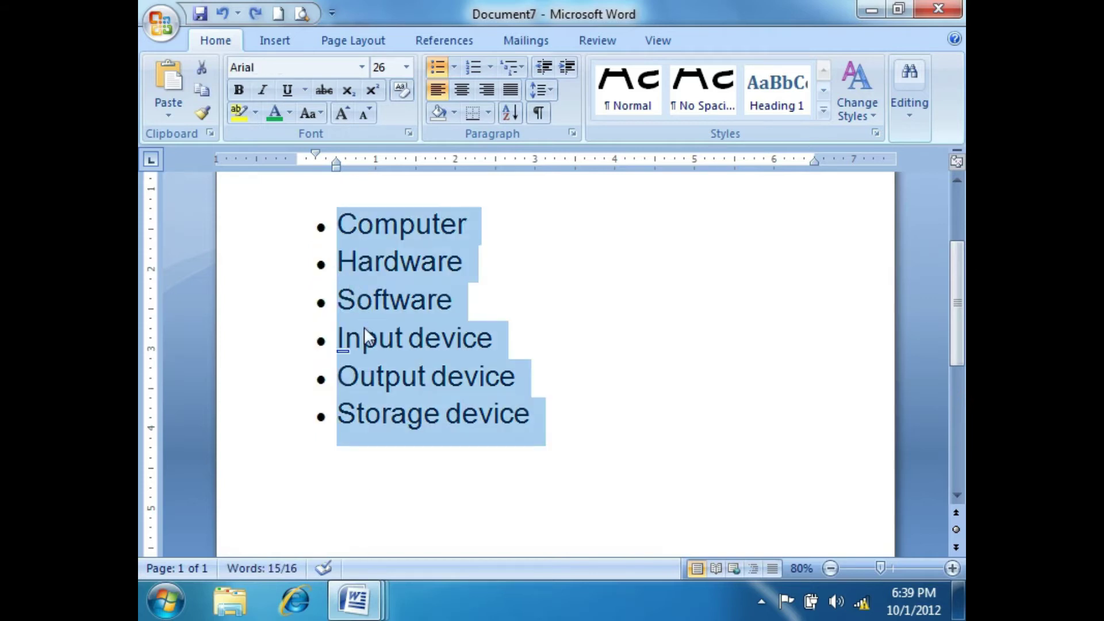
key("ctrl+y")
left_click(364, 327)
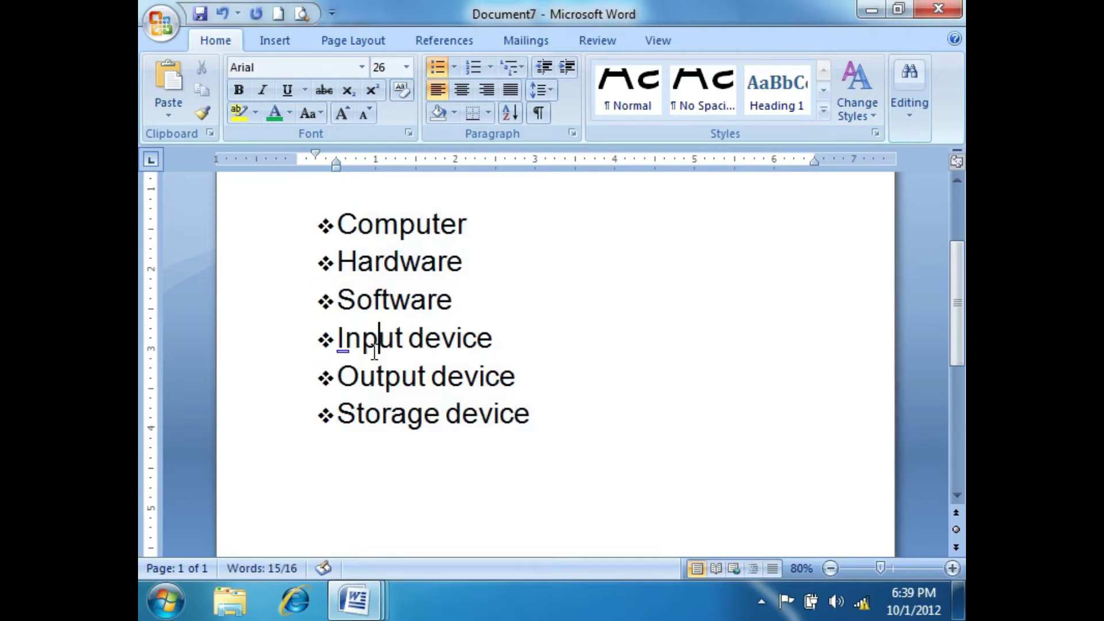
Demote Hardware through Storage device to the second list level with hollow circle bullets
left_click_drag(537, 414, 345, 264)
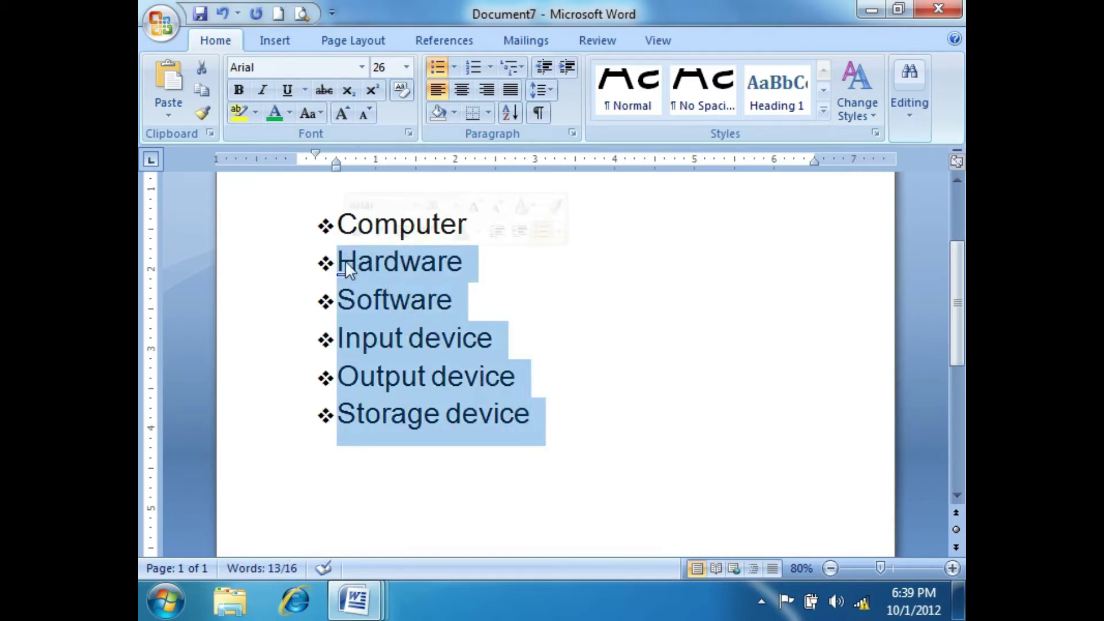
left_click(457, 67)
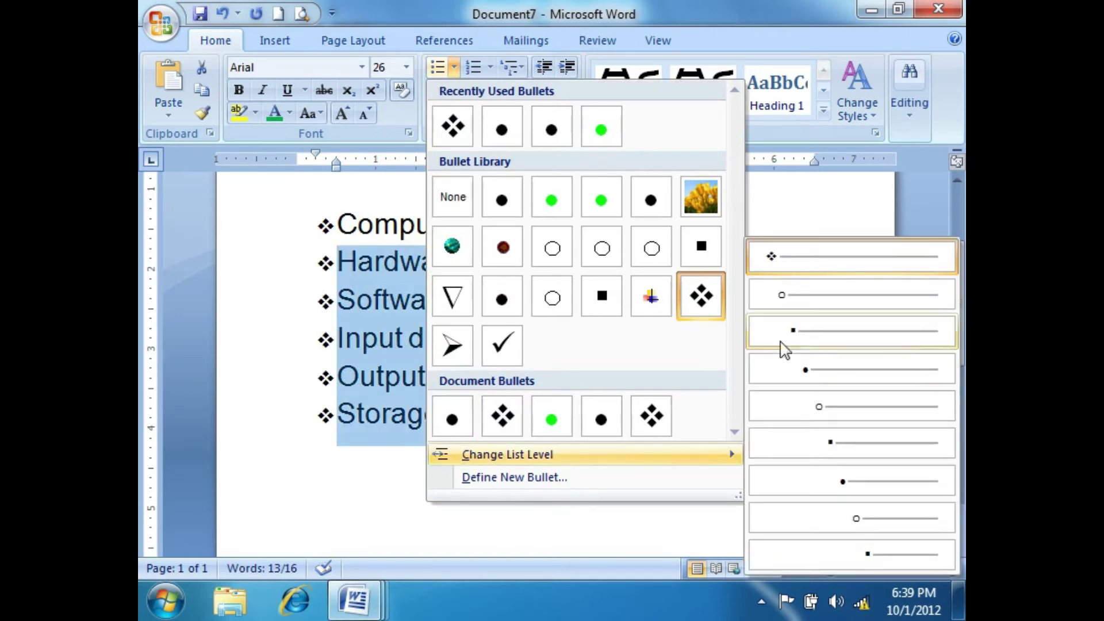
left_click(788, 300)
left_click(655, 441)
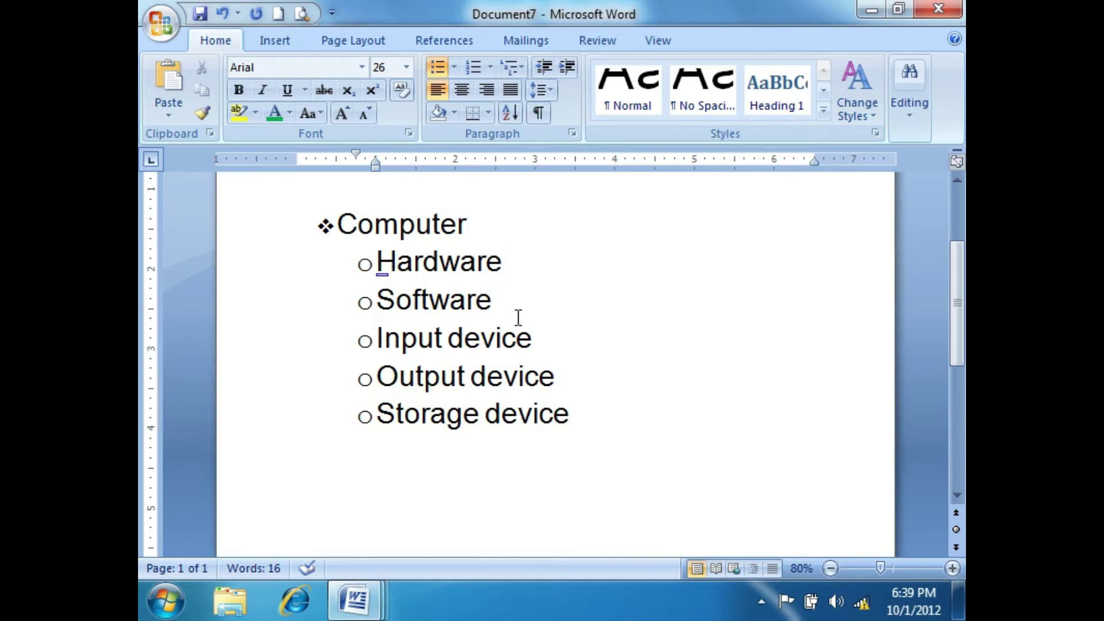
Type Input h/w, Output h/w and Storage h/w on new lines after Hardware
key("Return")
type("input ")
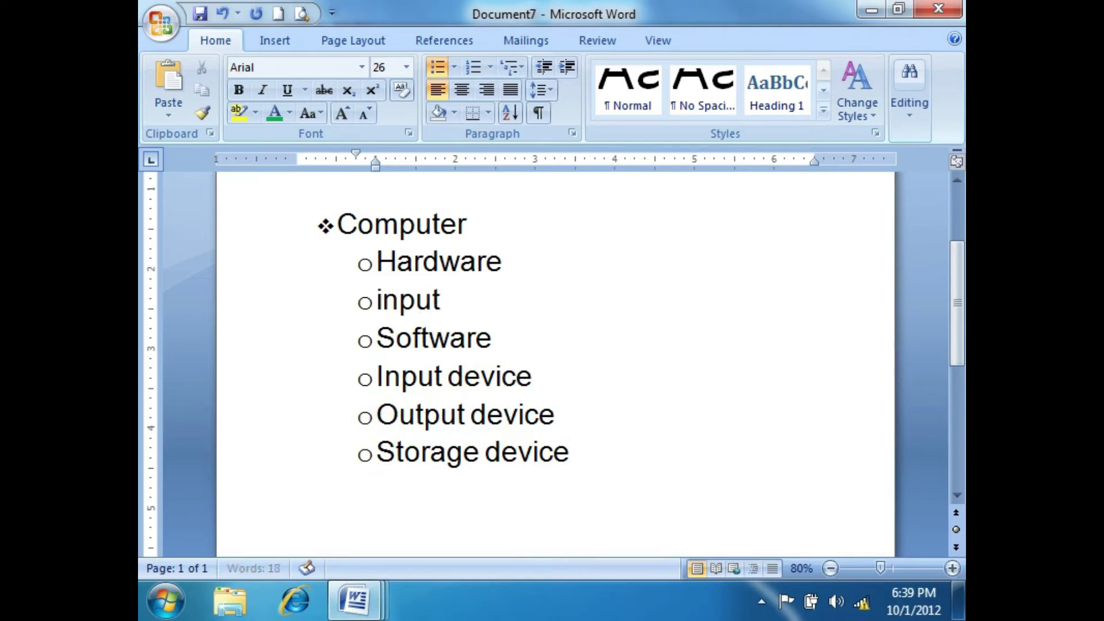
type("h")
type("/s")
key("BackSpace")
type("w")
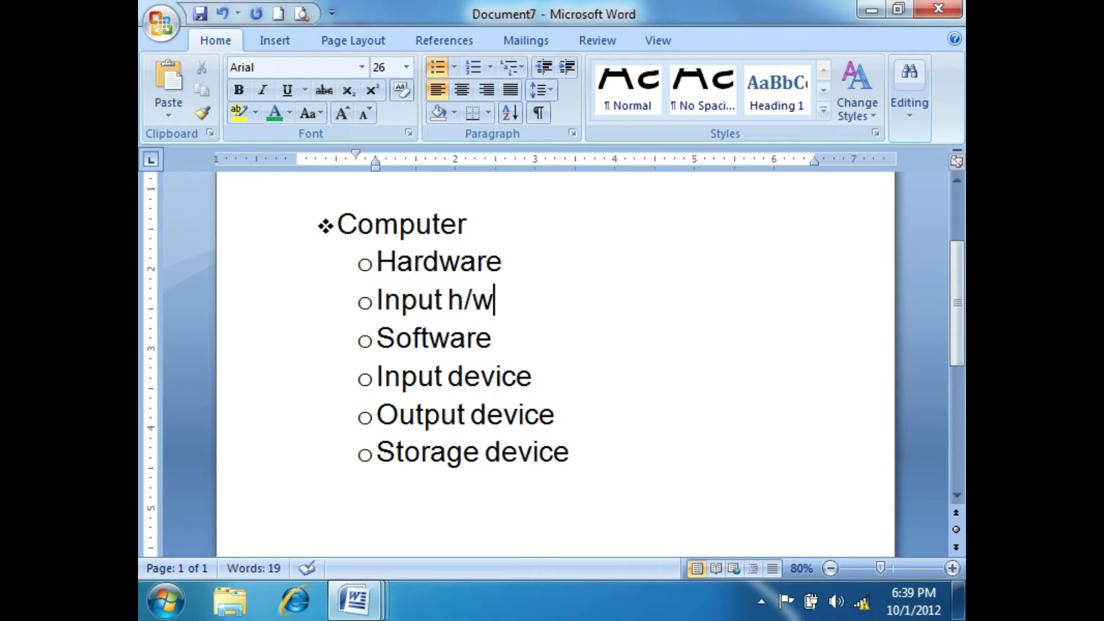
key("Return")
type("output")
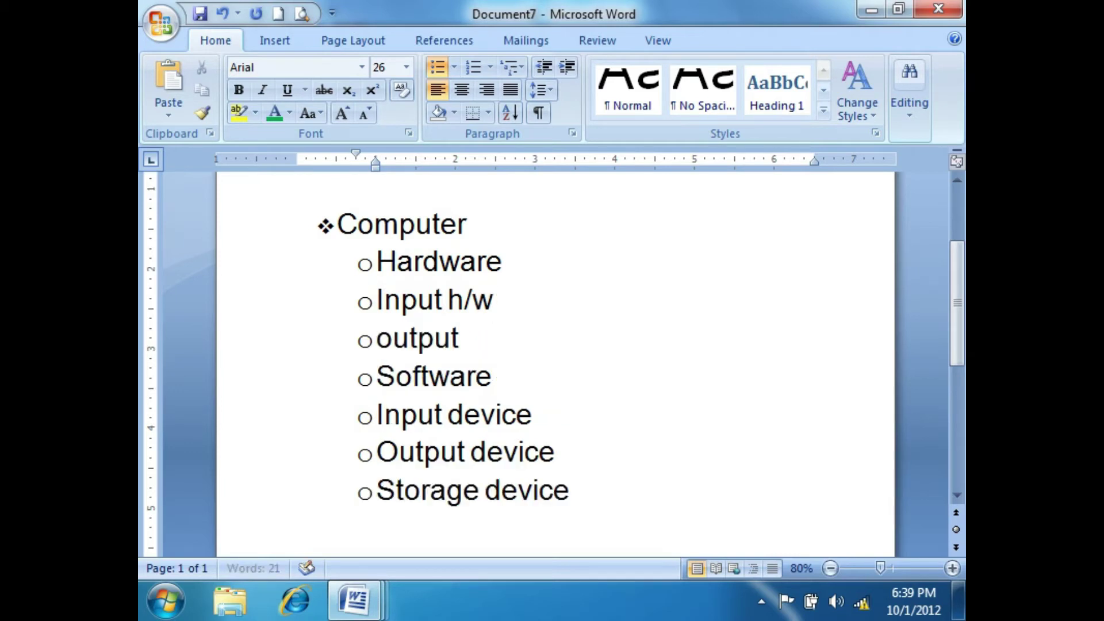
type(" h/")
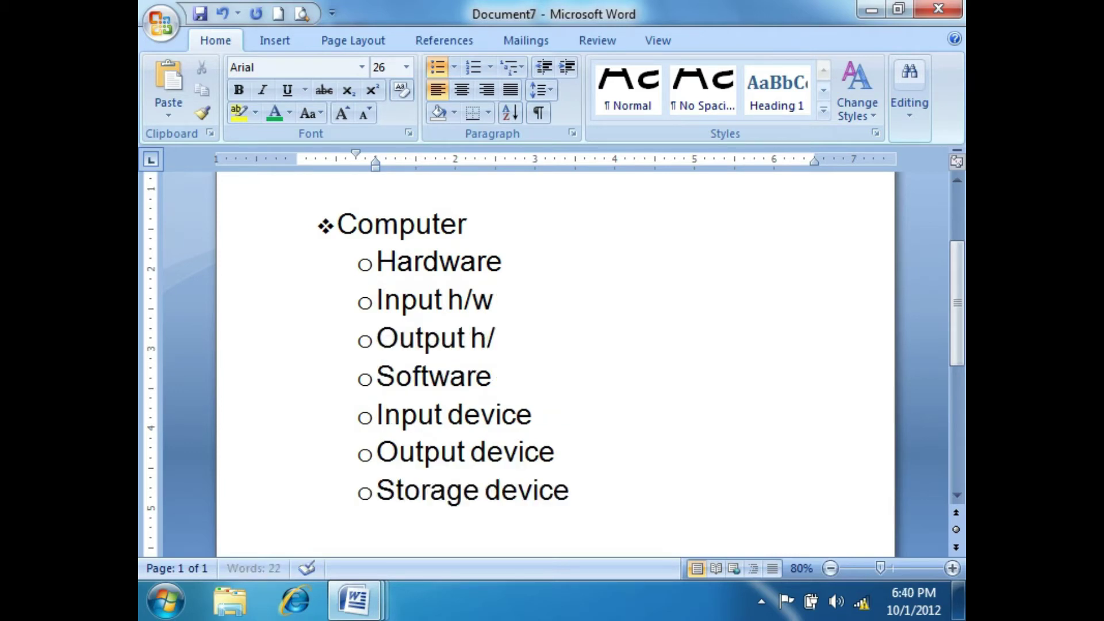
type("w")
key("Return")
type("storae")
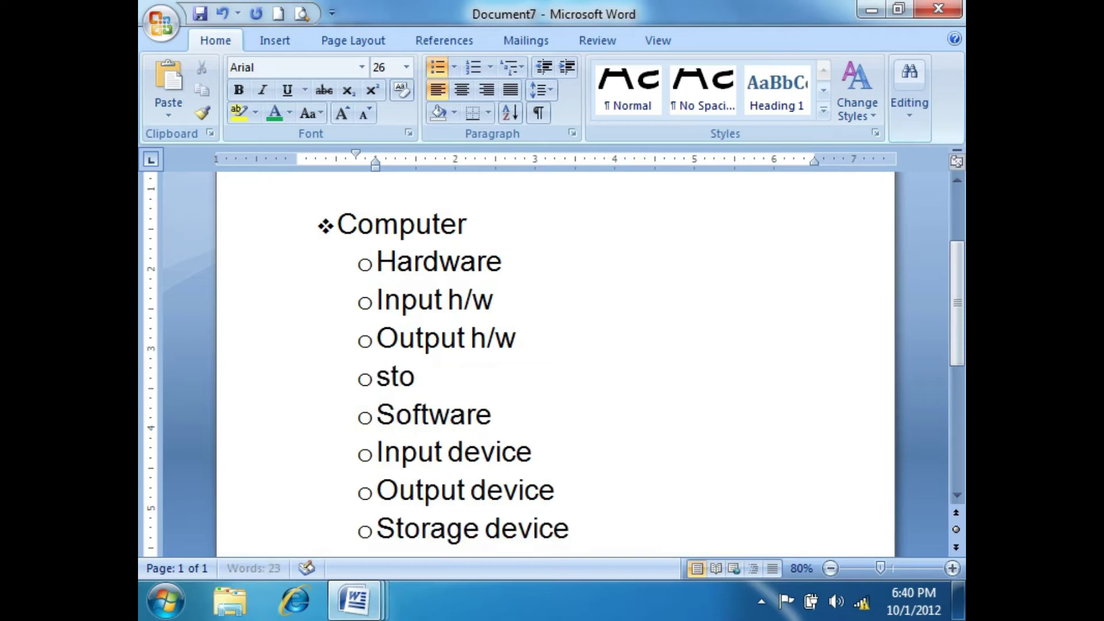
key("BackSpace")
key("BackSpace")
type("tg")
key("BackSpace")
type("a")
key("BackSpace")
key("BackSpace")
type("ate")
key("BackSpace")
key("BackSpace")
type("ge ")
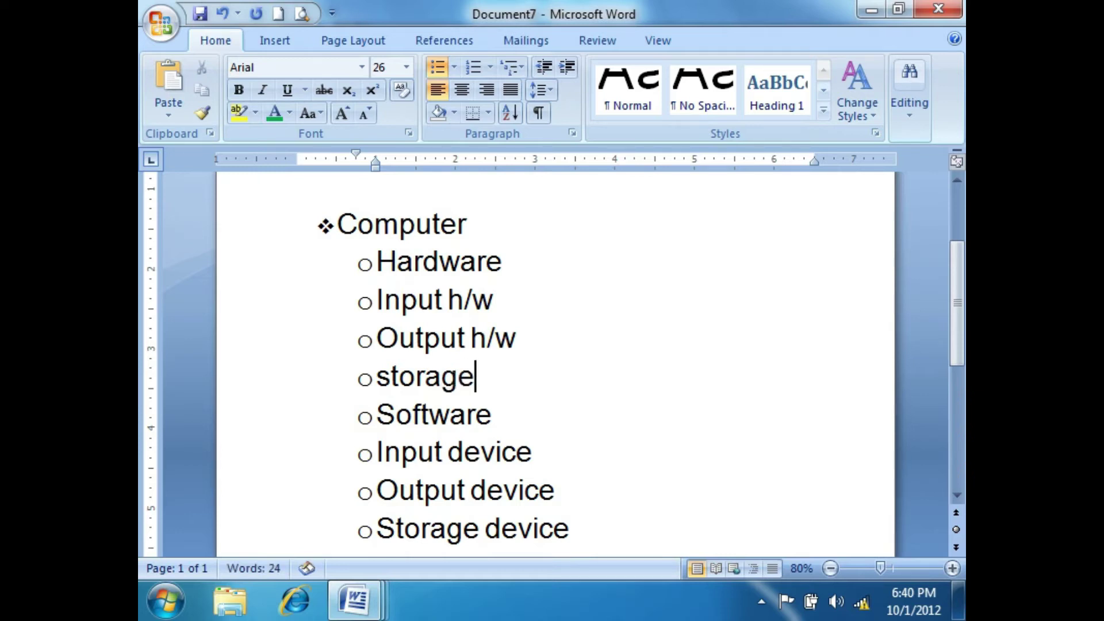
type("h/w")
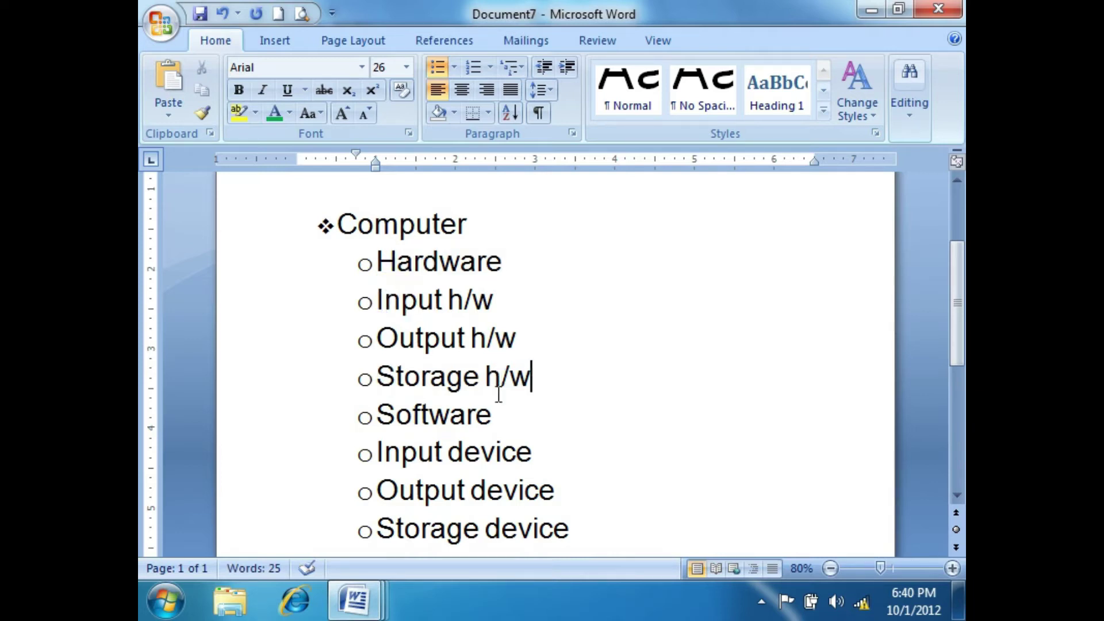
Demote the three h/w lines to the third list level with square bullets
left_click_drag(546, 383, 395, 308)
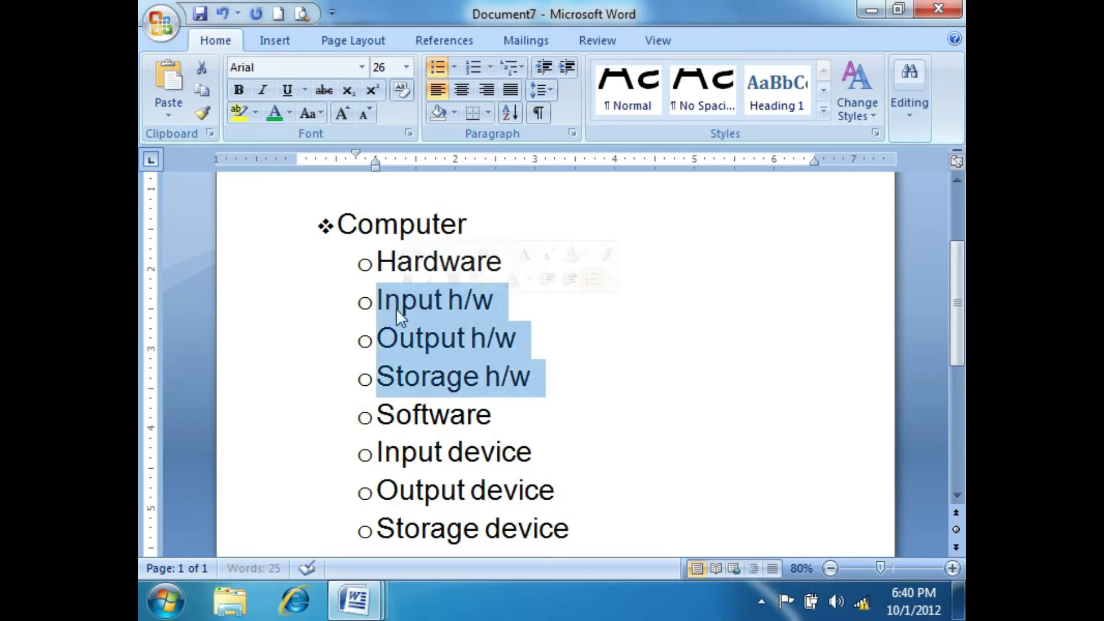
left_click(454, 67)
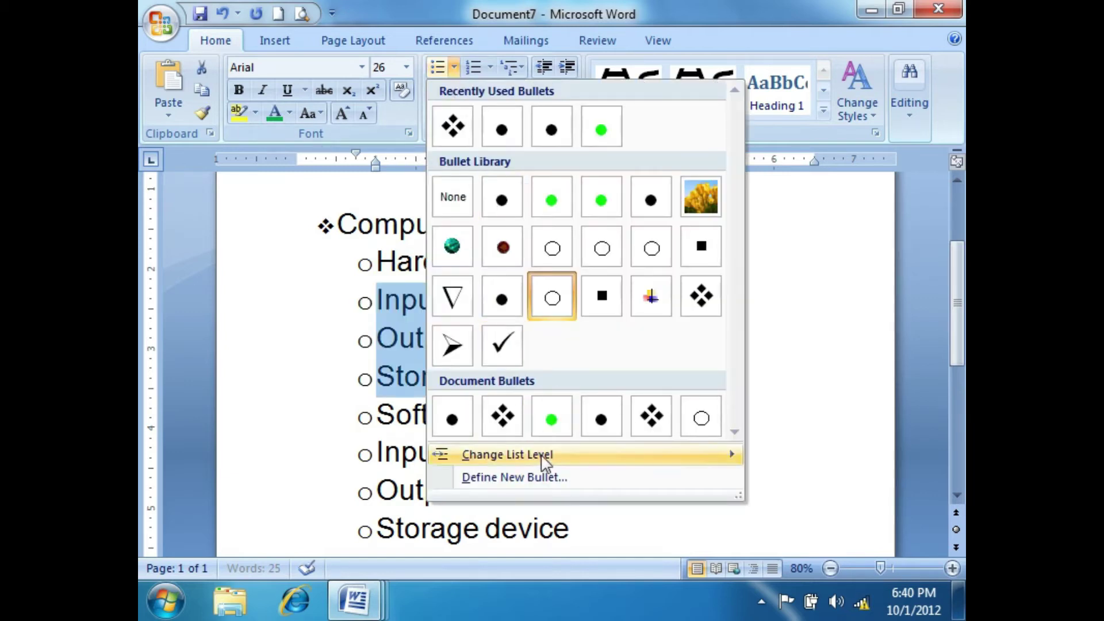
mouse_move(541, 458)
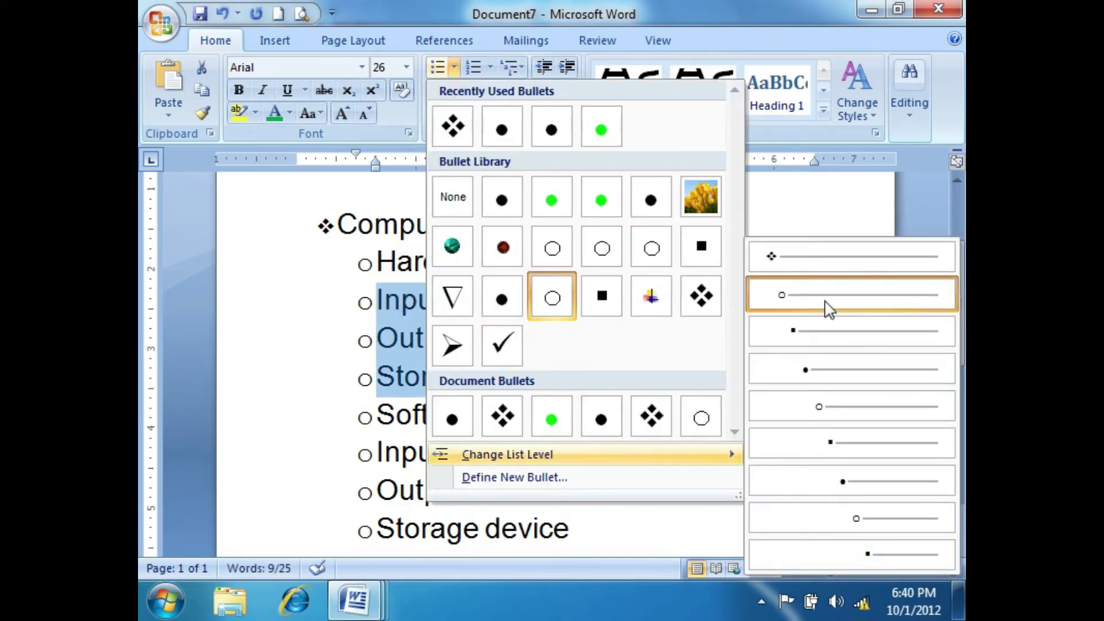
left_click(828, 338)
left_click(699, 419)
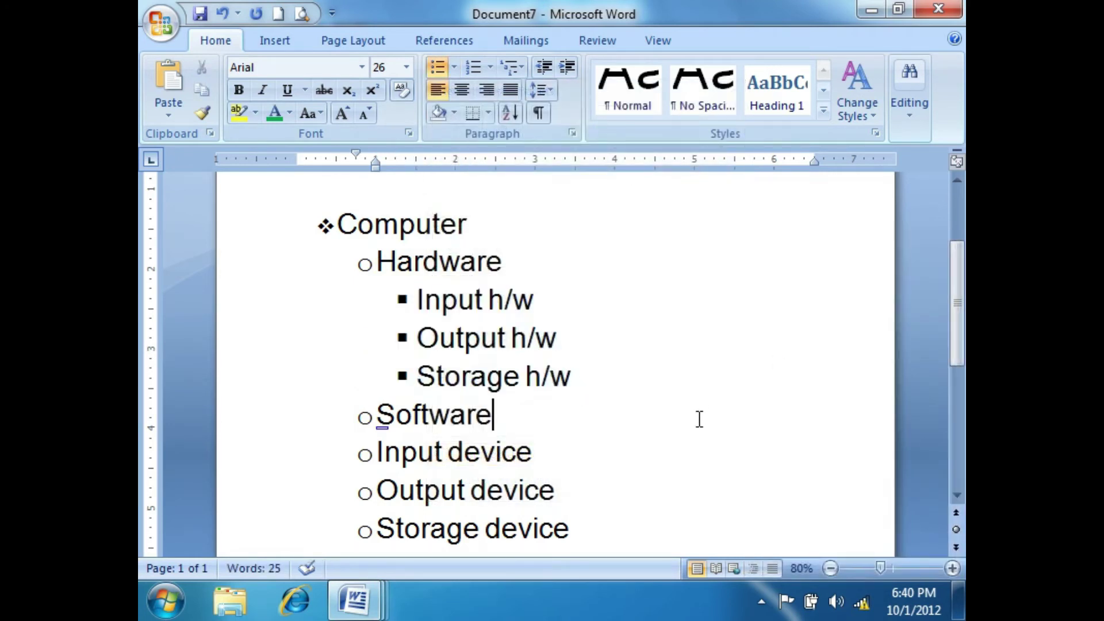
Start a new document and type Afghanistan and Nangarhar on separate lines
key("ctrl+n")
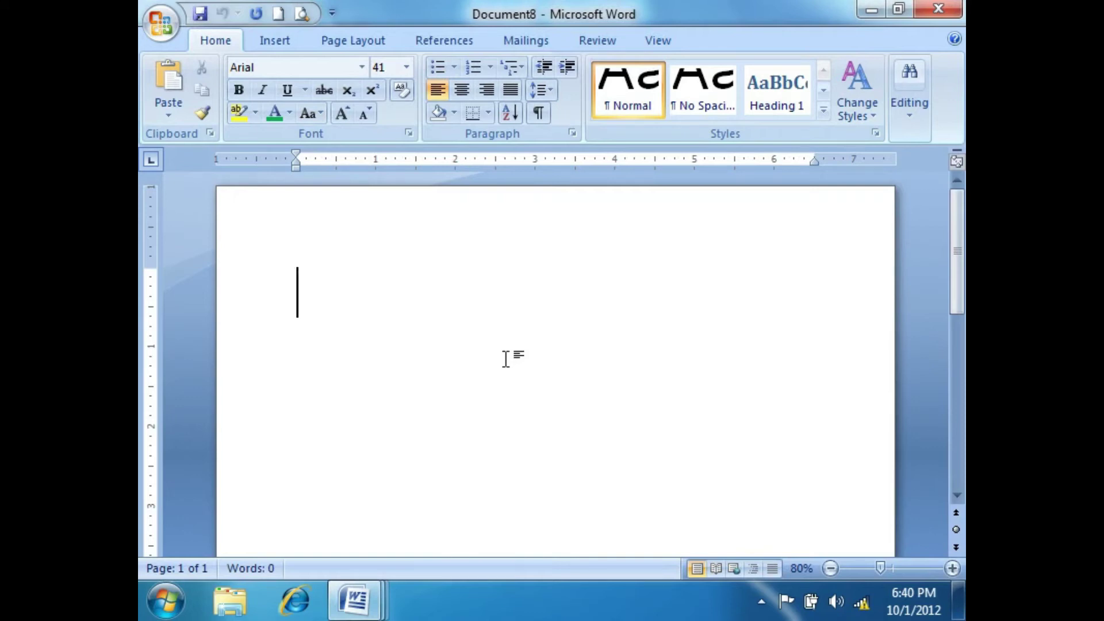
type("afghnai")
key("BackSpace")
key("BackSpace")
key("BackSpace")
type("anista")
key("shift+F3")
key("Return")
key("BackSpace")
key("BackSpace")
type("an")
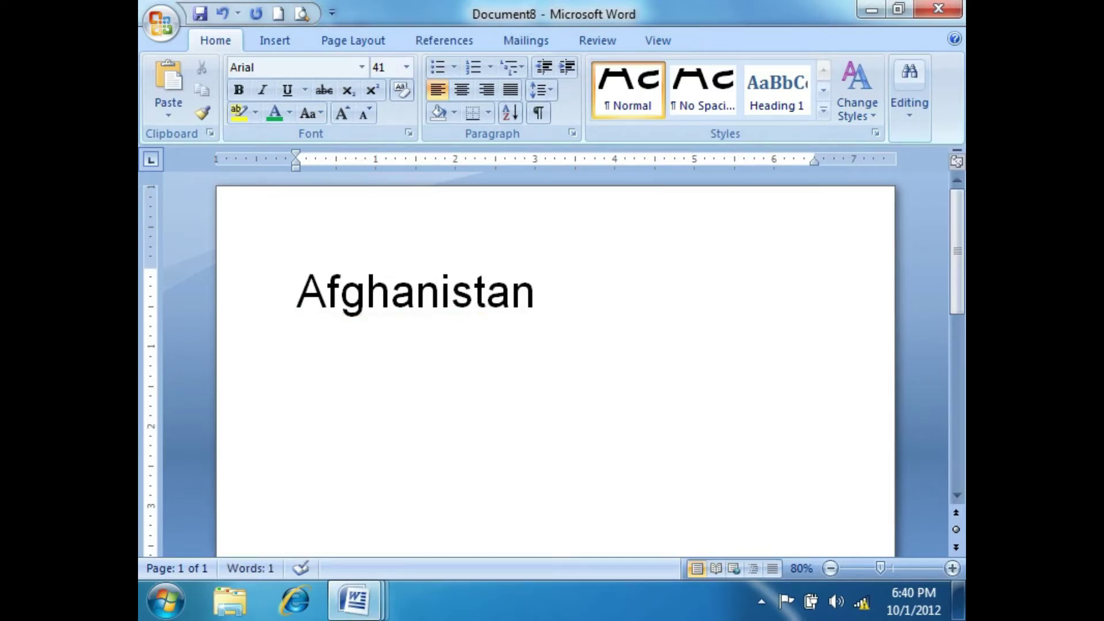
type("nang")
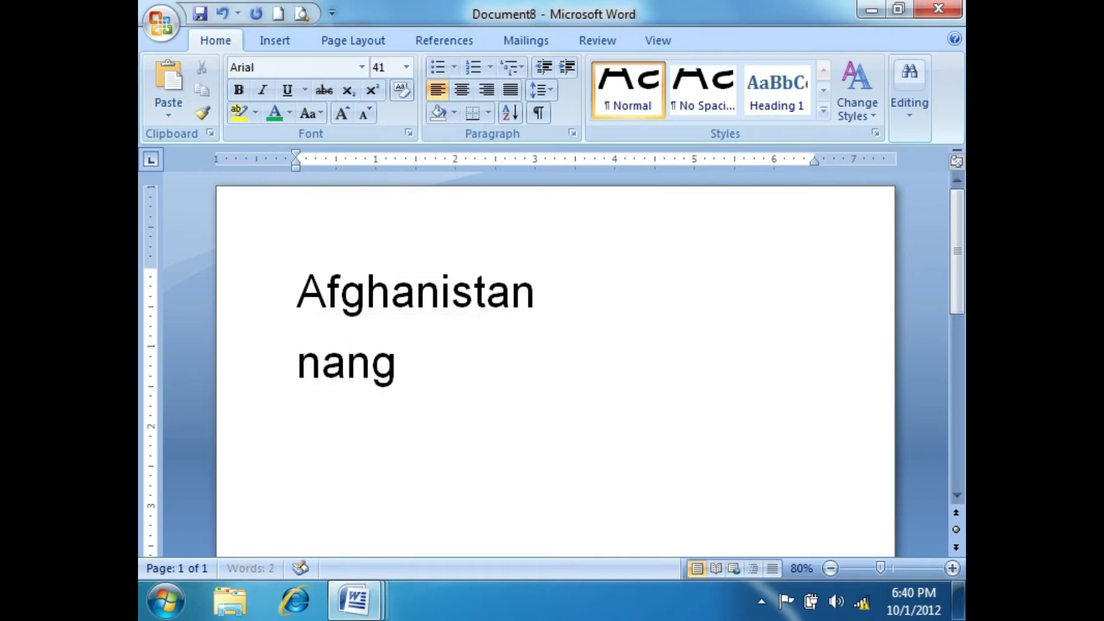
type("arhar")
key("Return")
Add Jalalabad, Kama, Turkham and Kabul as the next place names
type("kabul")
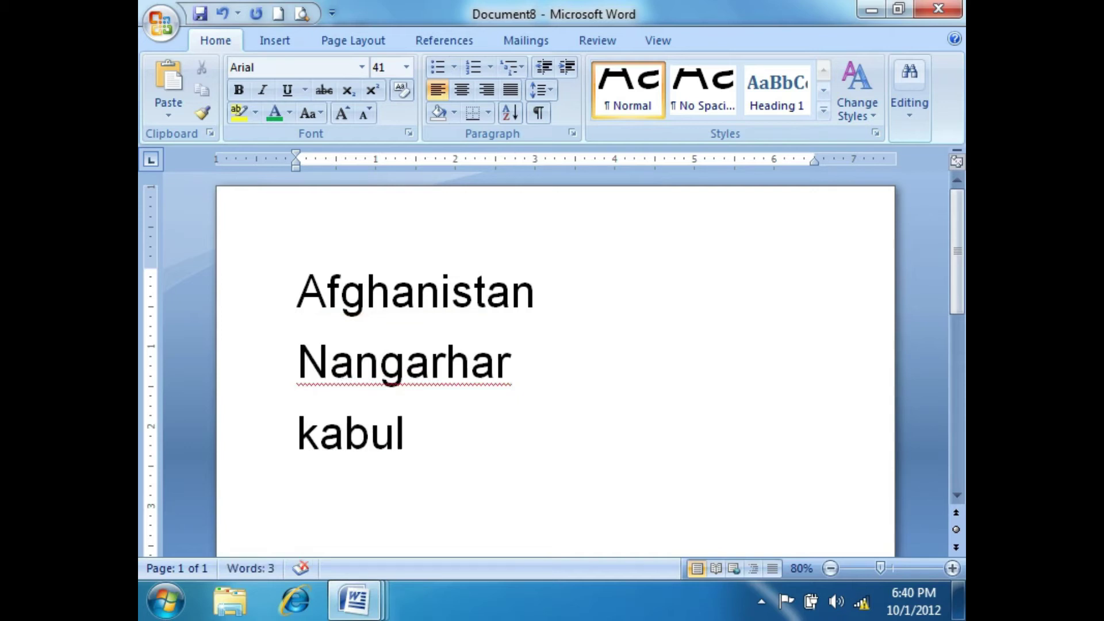
key("Return")
key("BackSpace")
key("BackSpace")
key("BackSpace")
key("BackSpace")
key("BackSpace")
key("BackSpace")
type("jalalabad")
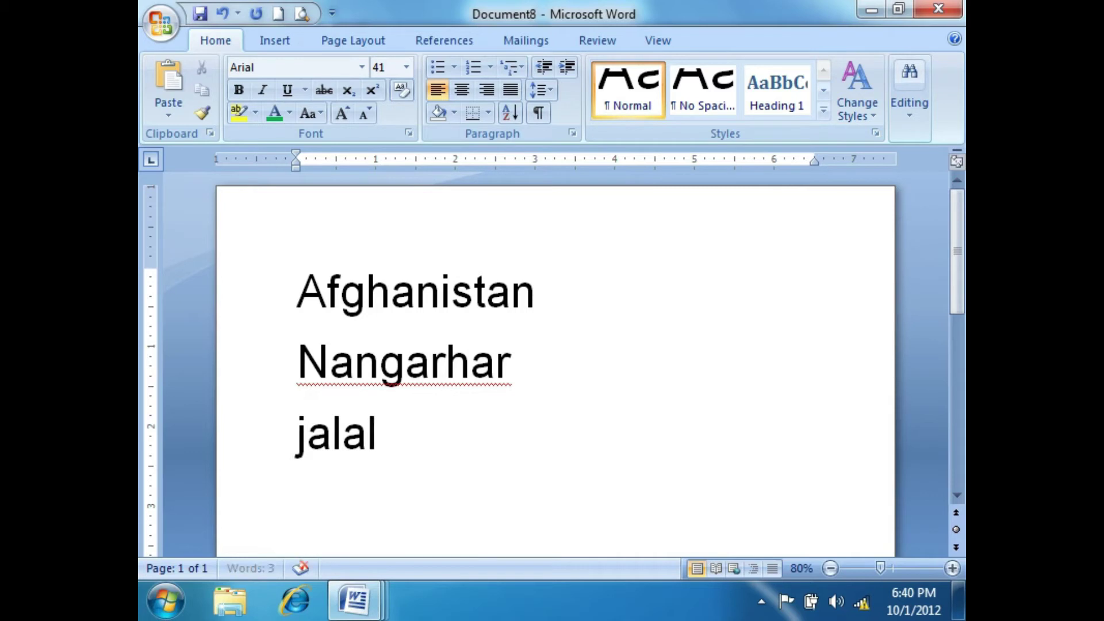
key("Return")
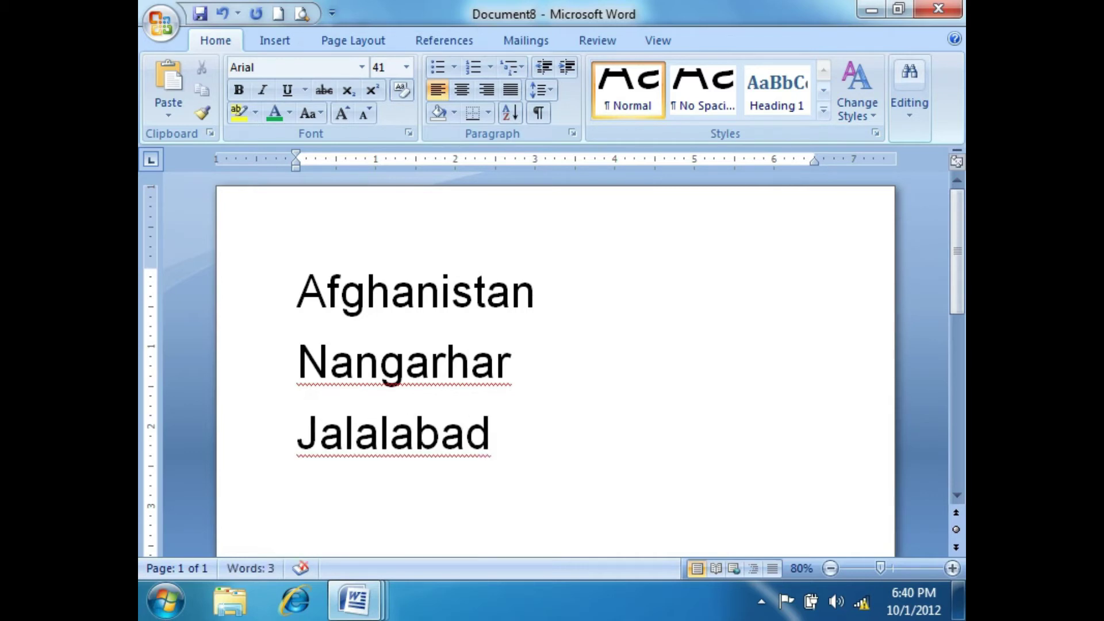
type("kamal")
key("BackSpace")
key("Return")
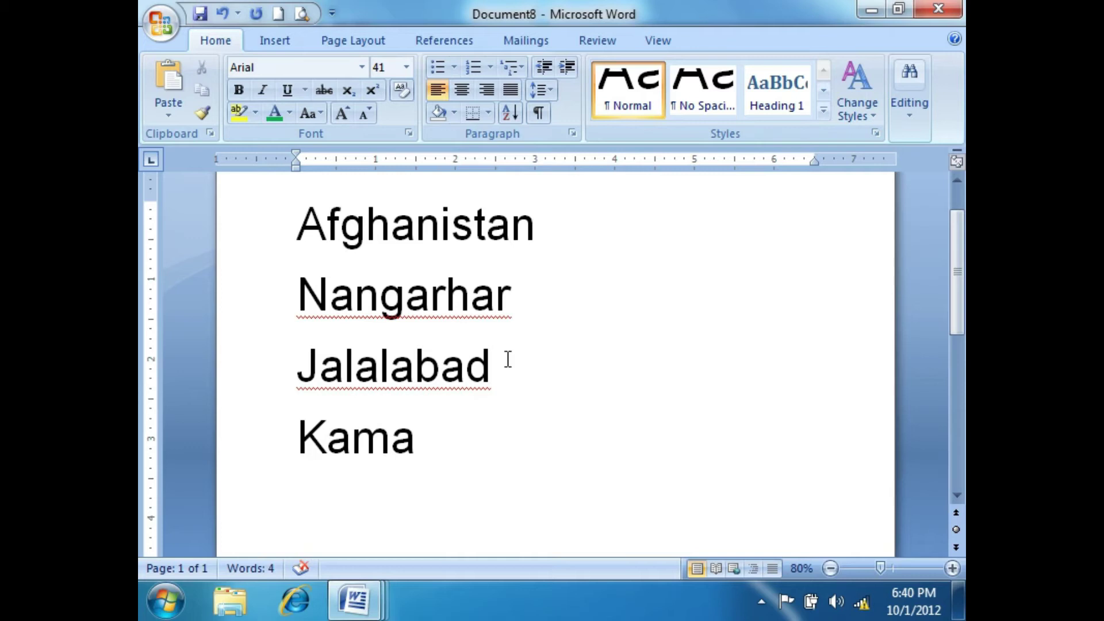
type("tu")
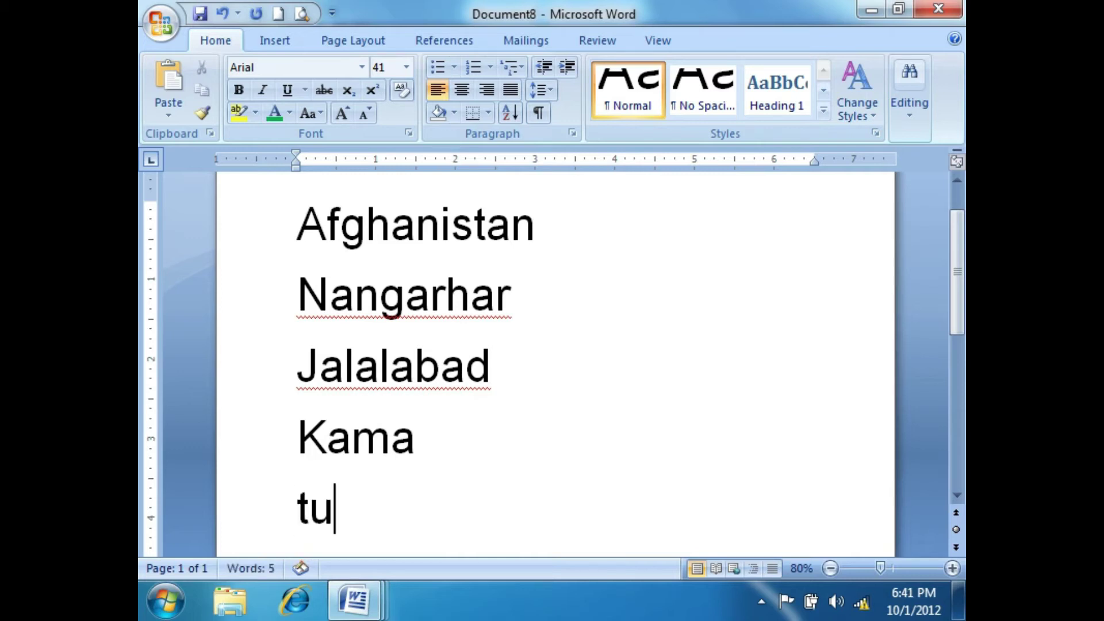
type("rkhan")
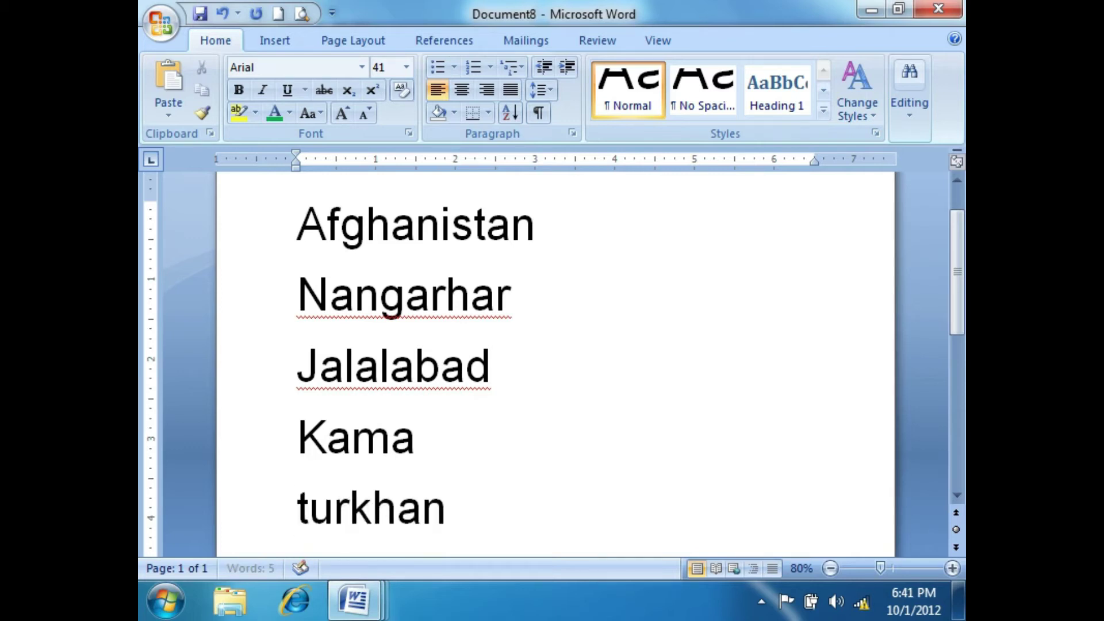
key("BackSpace")
type("m")
key("Return")
type("kan")
key("BackSpace")
type("bul")
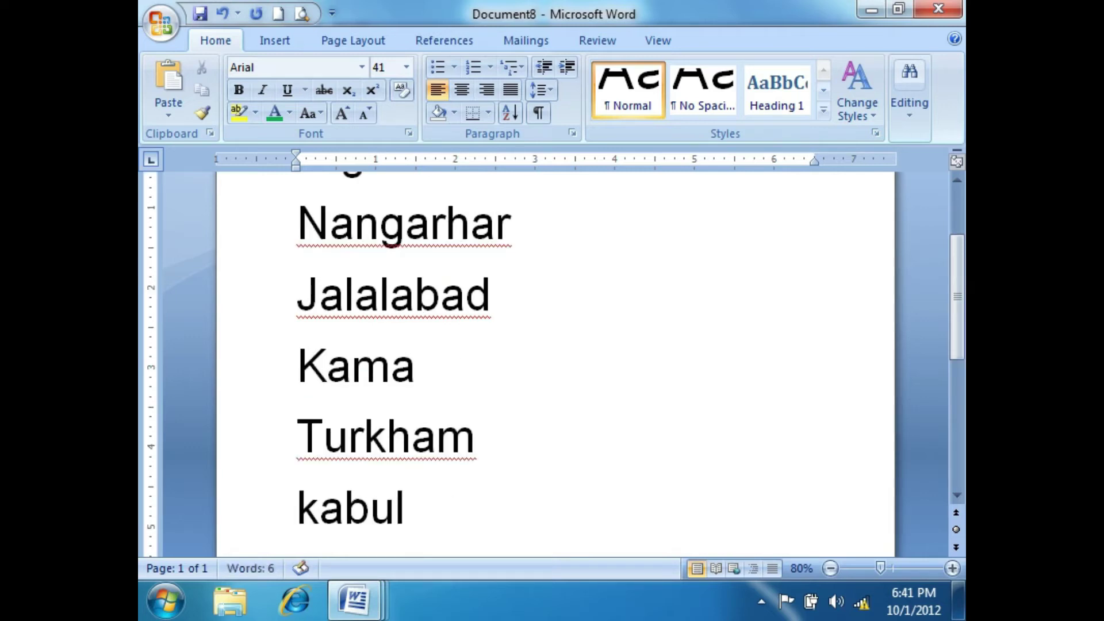
key("Return")
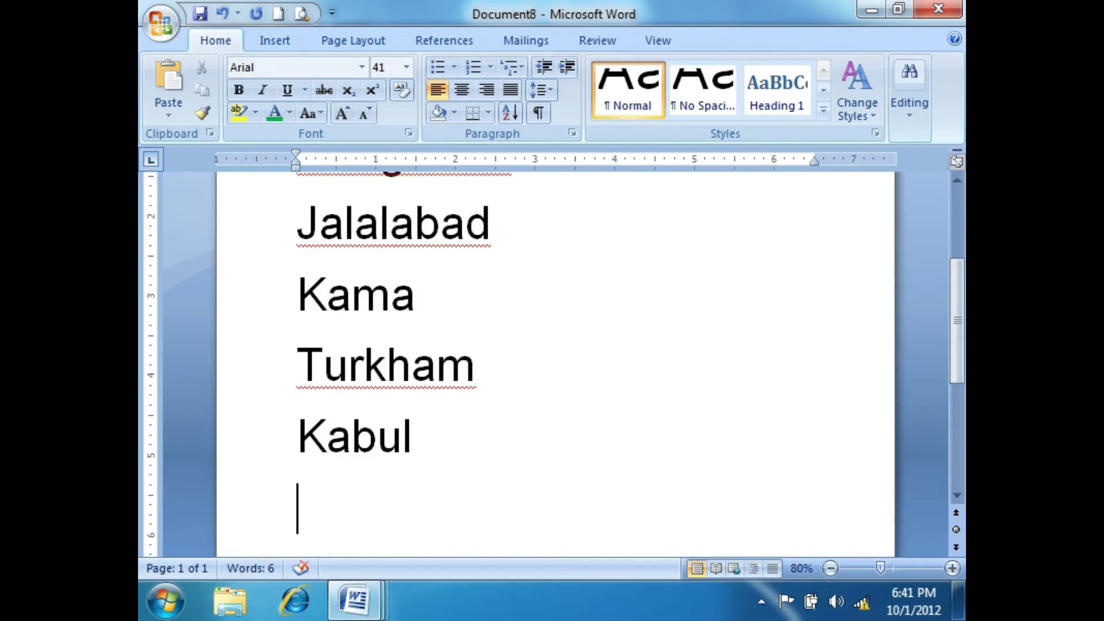
Type Paghman and Sharinao as the final two place names
type("paghman")
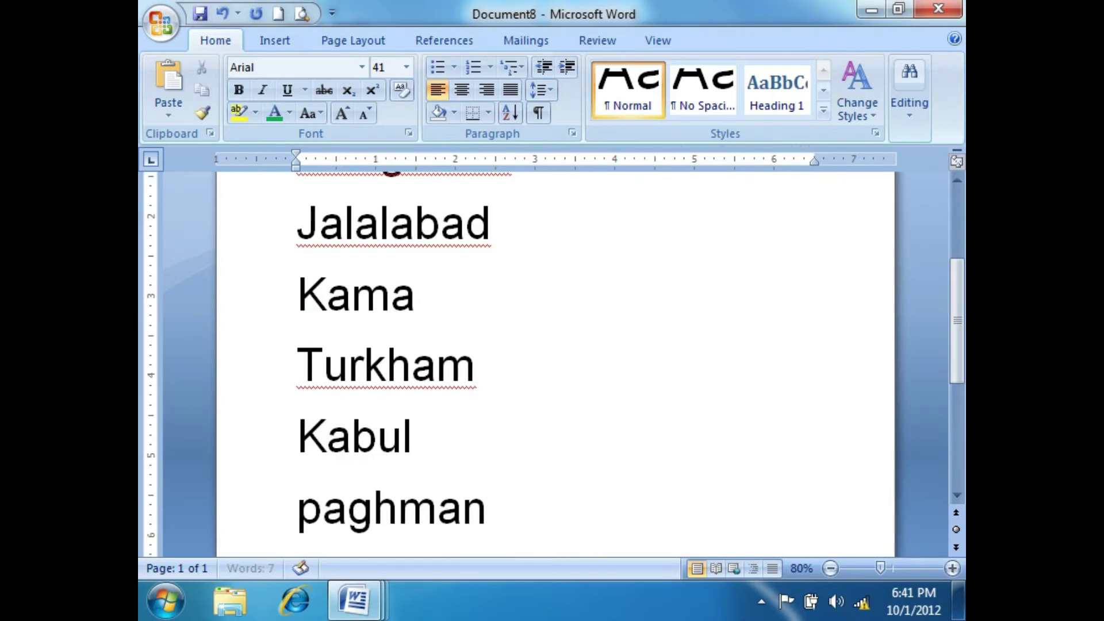
key("Return")
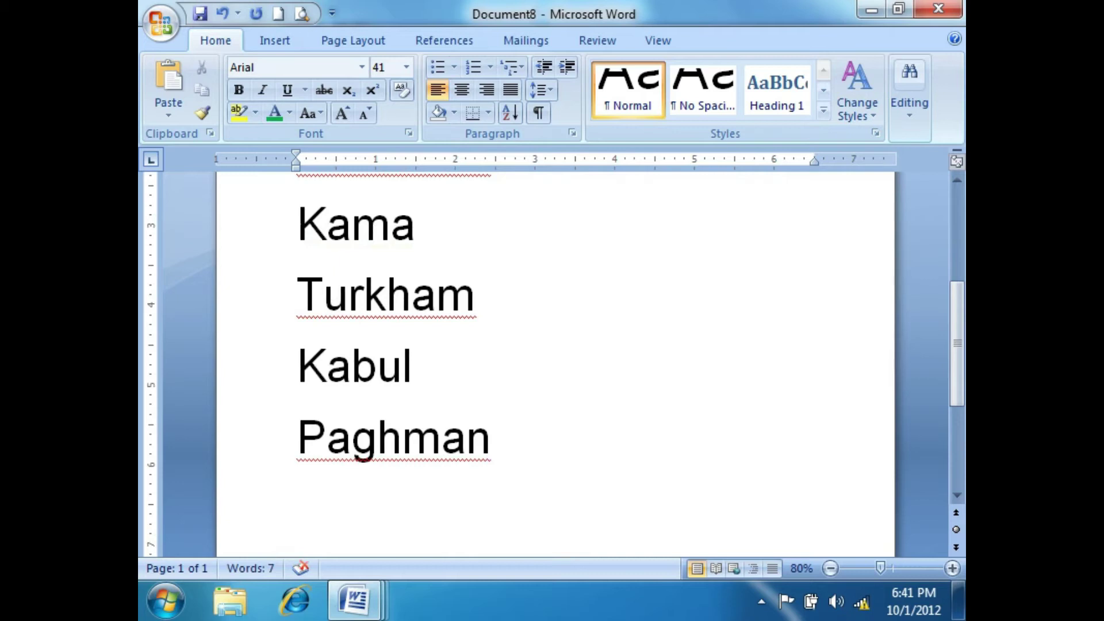
type("shari")
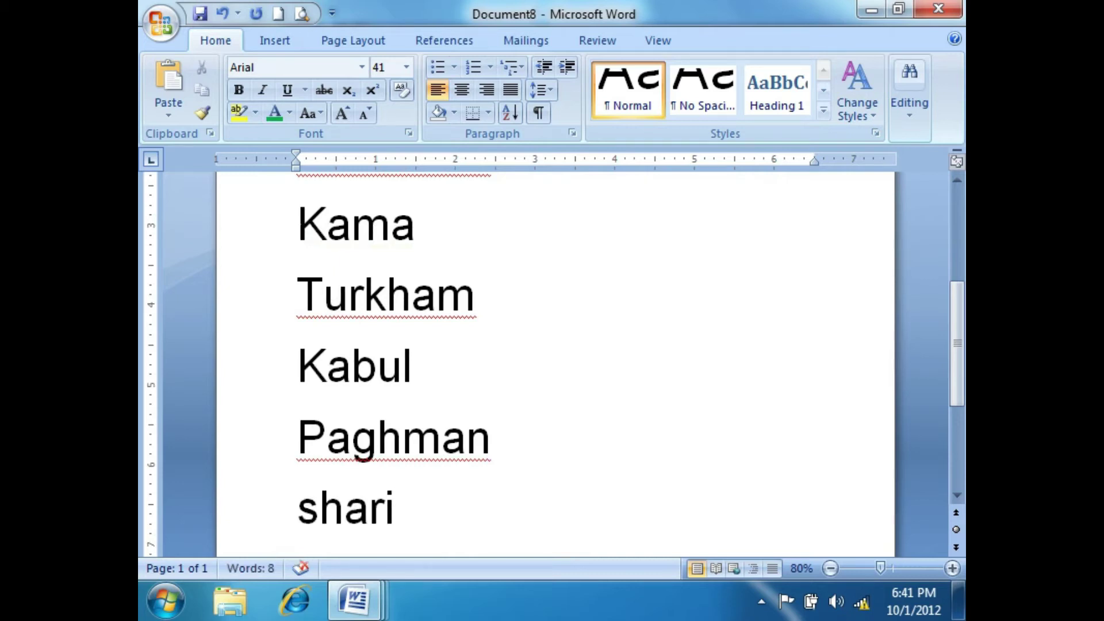
type("nao")
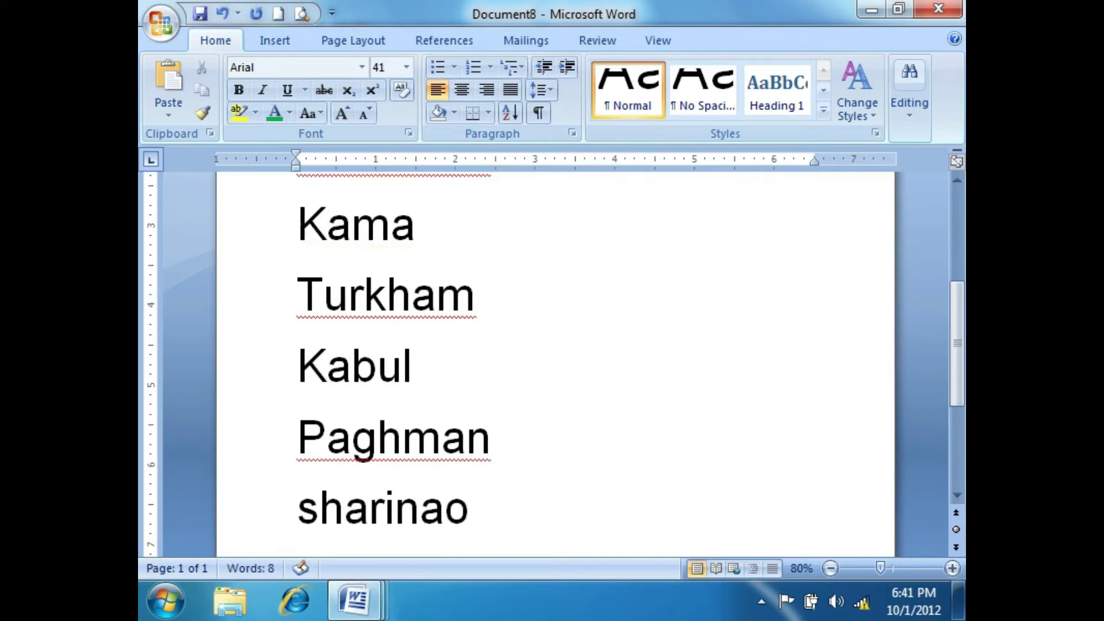
key("Return")
scroll(569, 377, "up", 5)
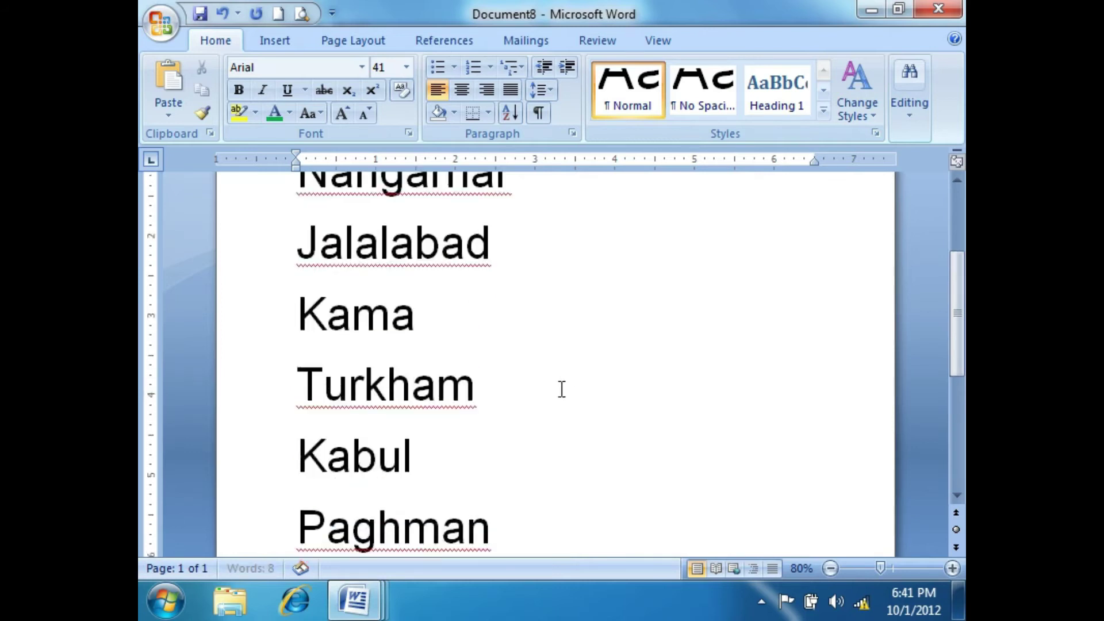
Give the place-name list four-diamond cluster bullets and 22 pt text
left_click_drag(299, 254, 526, 476)
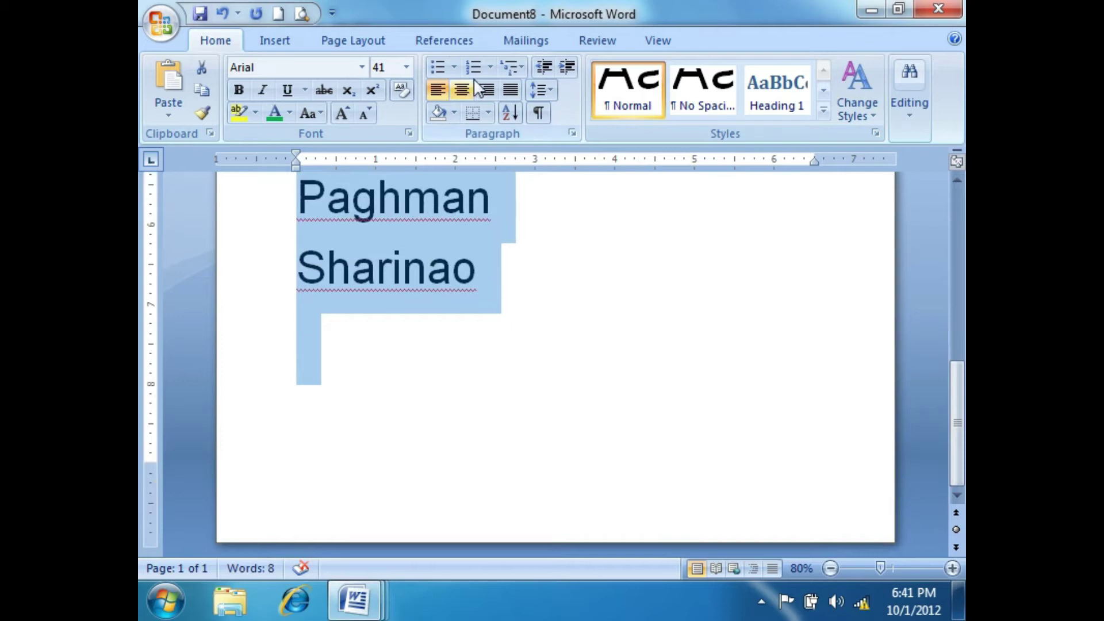
left_click(453, 67)
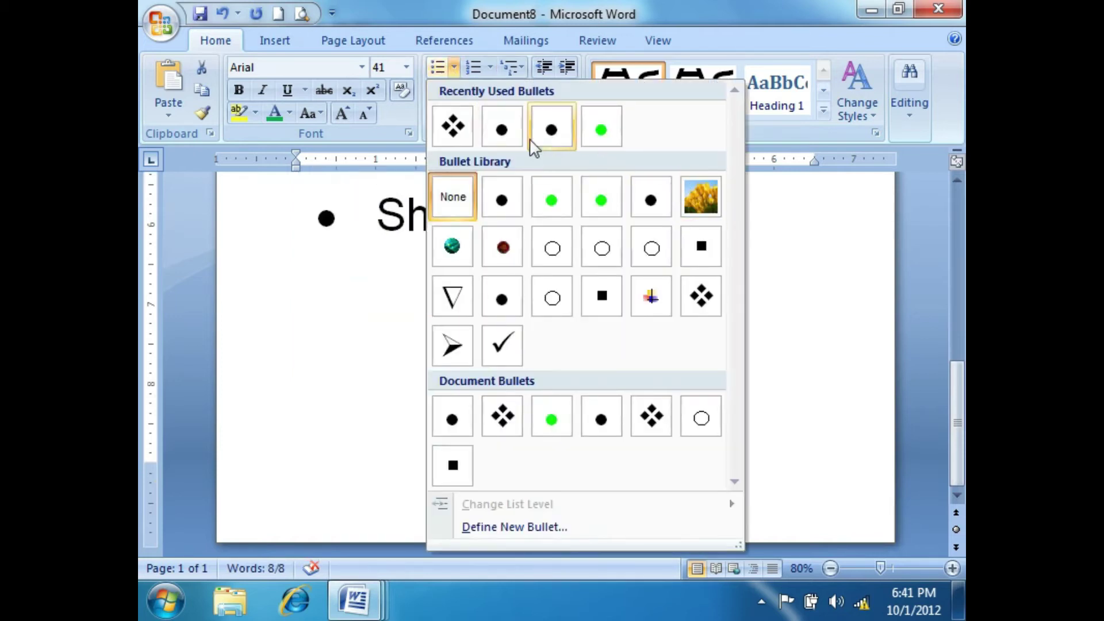
left_click(452, 126)
left_click(407, 68)
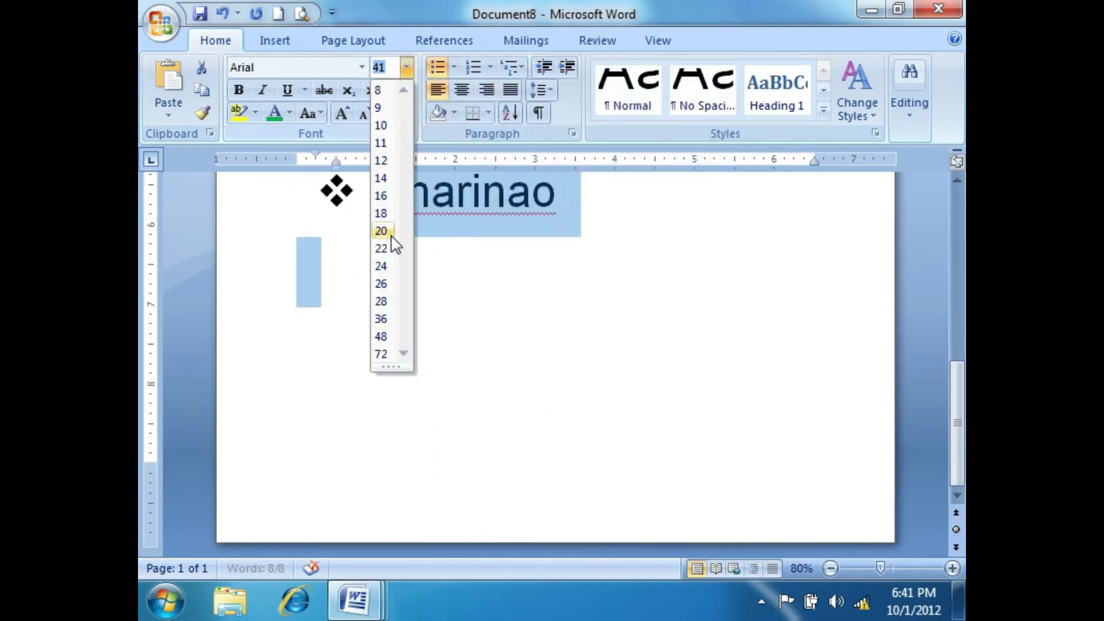
left_click(380, 249)
scroll(543, 347, "up", 3)
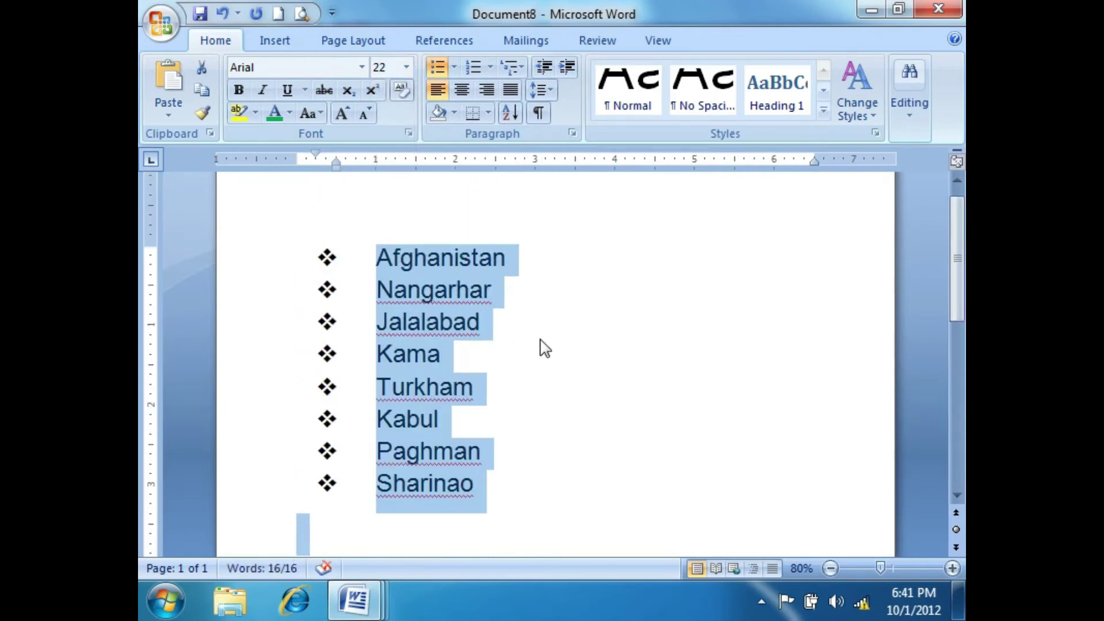
left_click(544, 397)
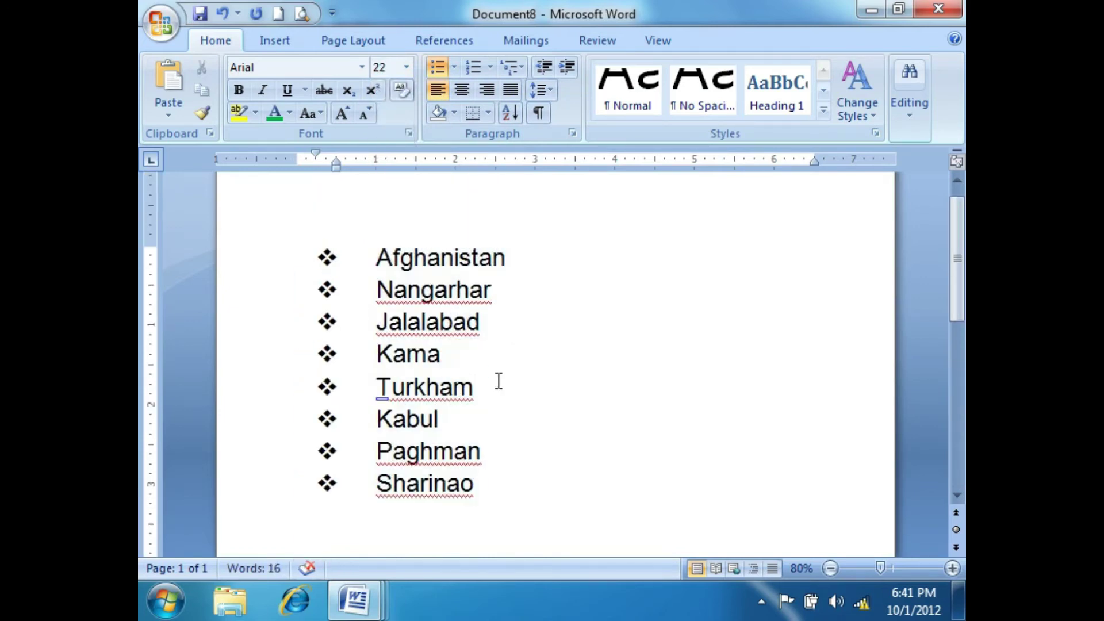
left_click_drag(515, 500, 400, 274)
right_click(433, 298)
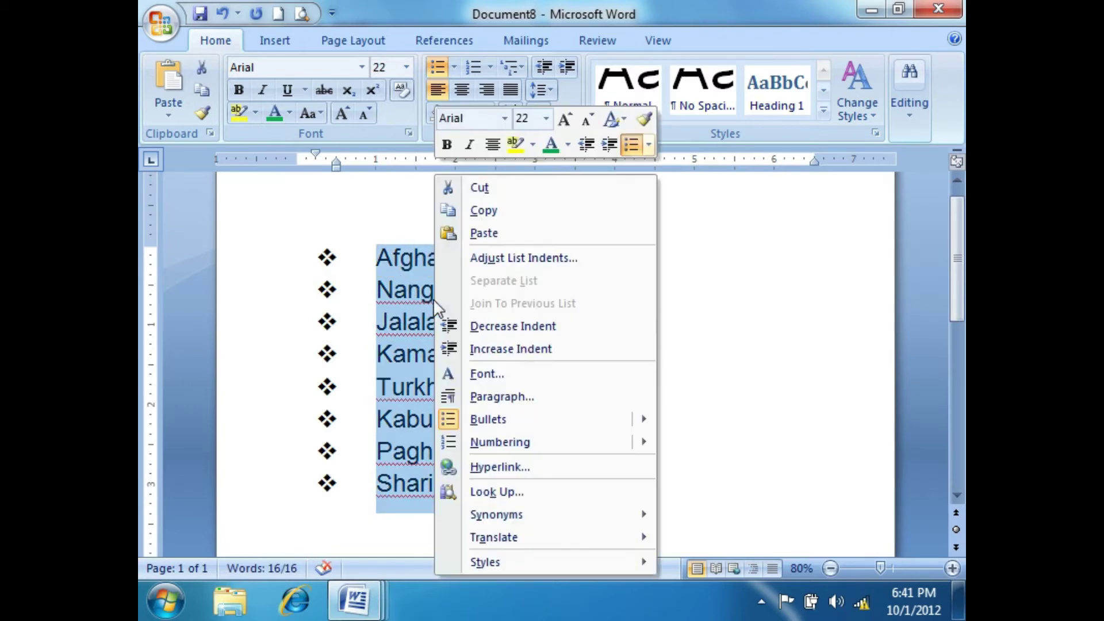
left_click(731, 454)
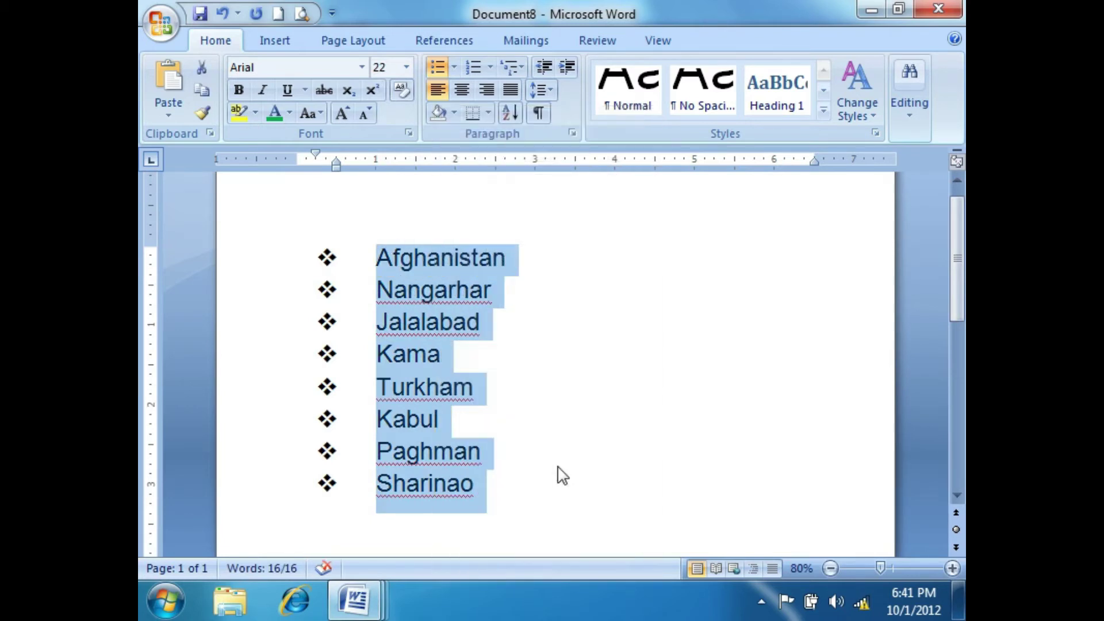
left_click(556, 465)
Choose Ignore All for Sharinao and Paghman so they are no longer flagged
left_click(526, 495)
right_click(446, 489)
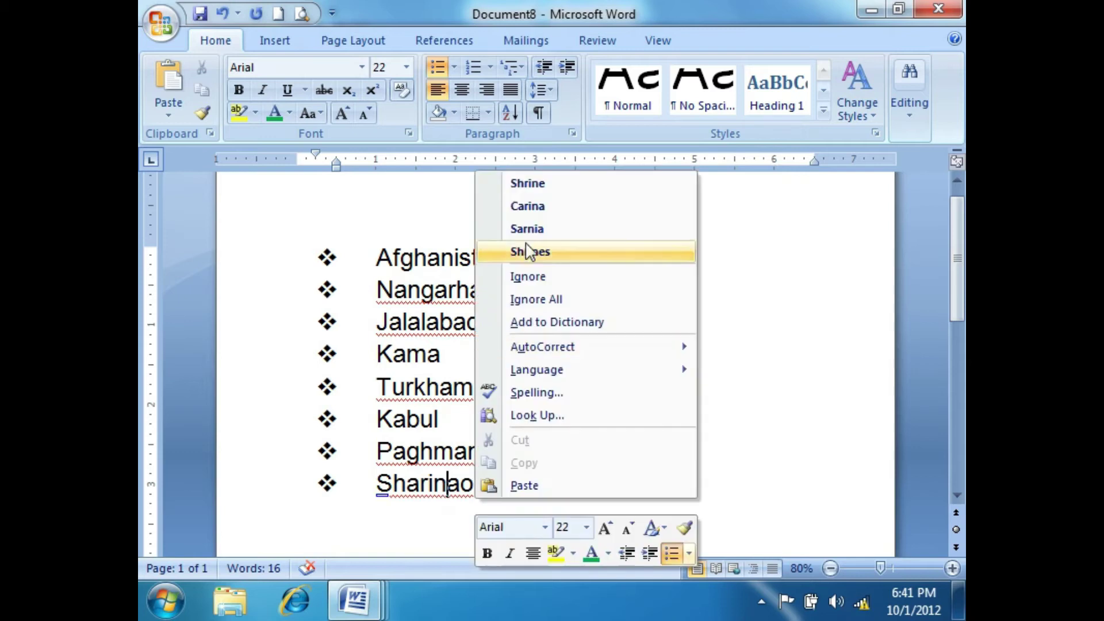
left_click(542, 299)
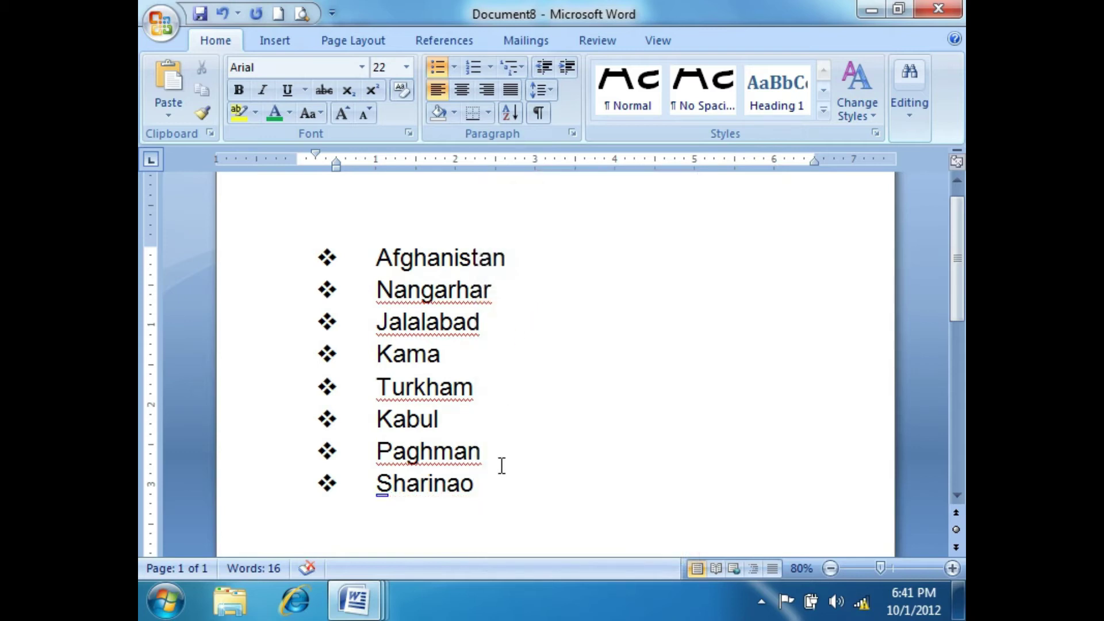
left_click_drag(482, 455, 454, 455)
right_click(438, 458)
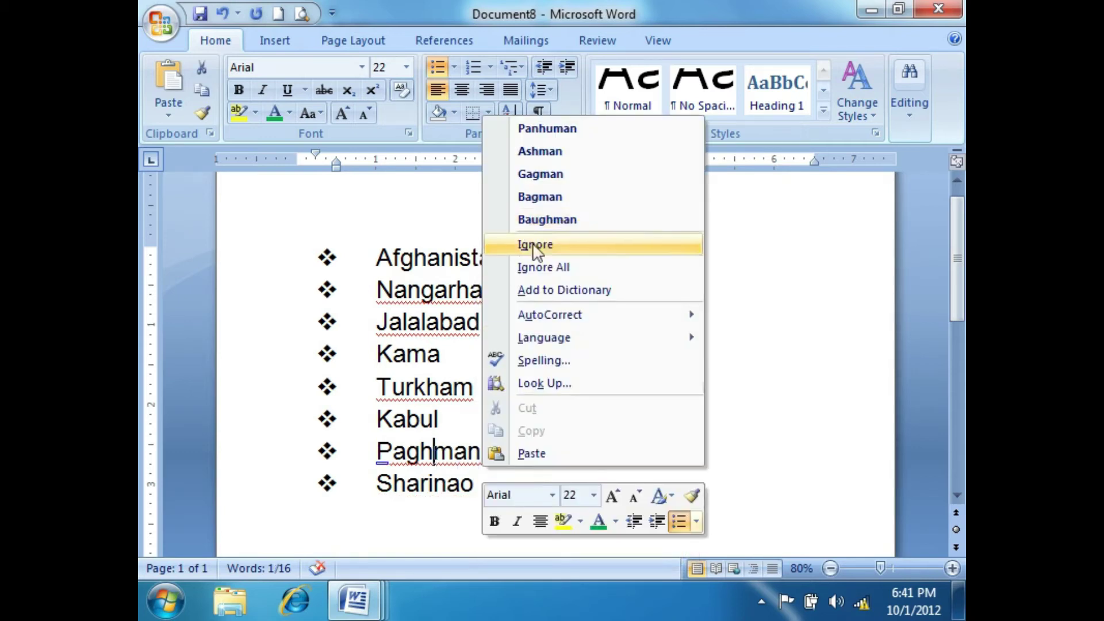
left_click(524, 266)
left_click_drag(497, 496, 375, 253)
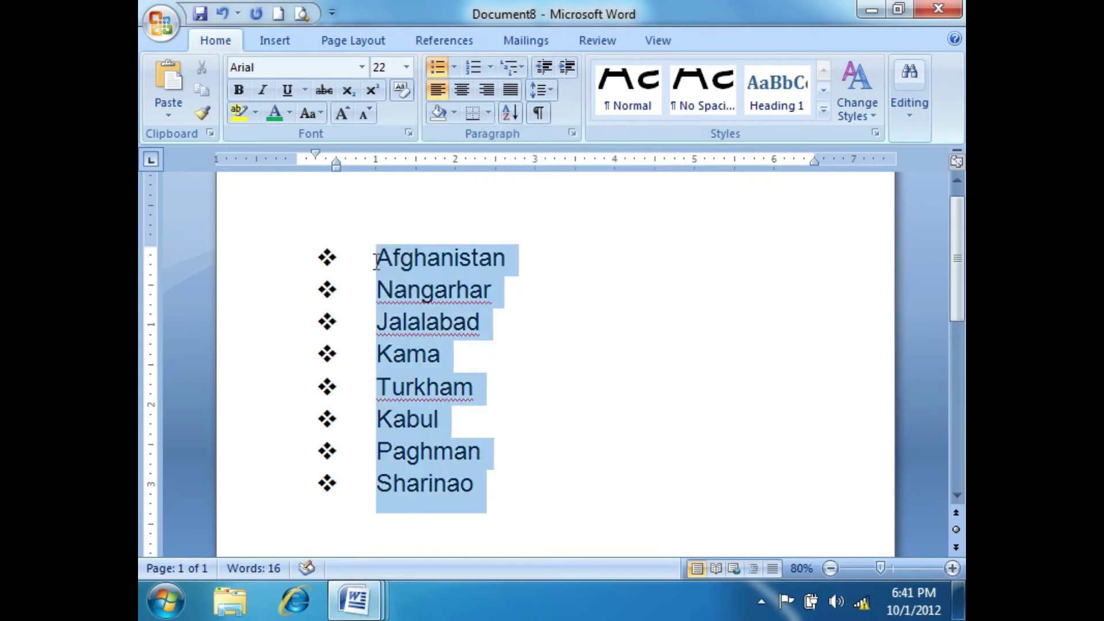
left_click(459, 256)
left_click(478, 330)
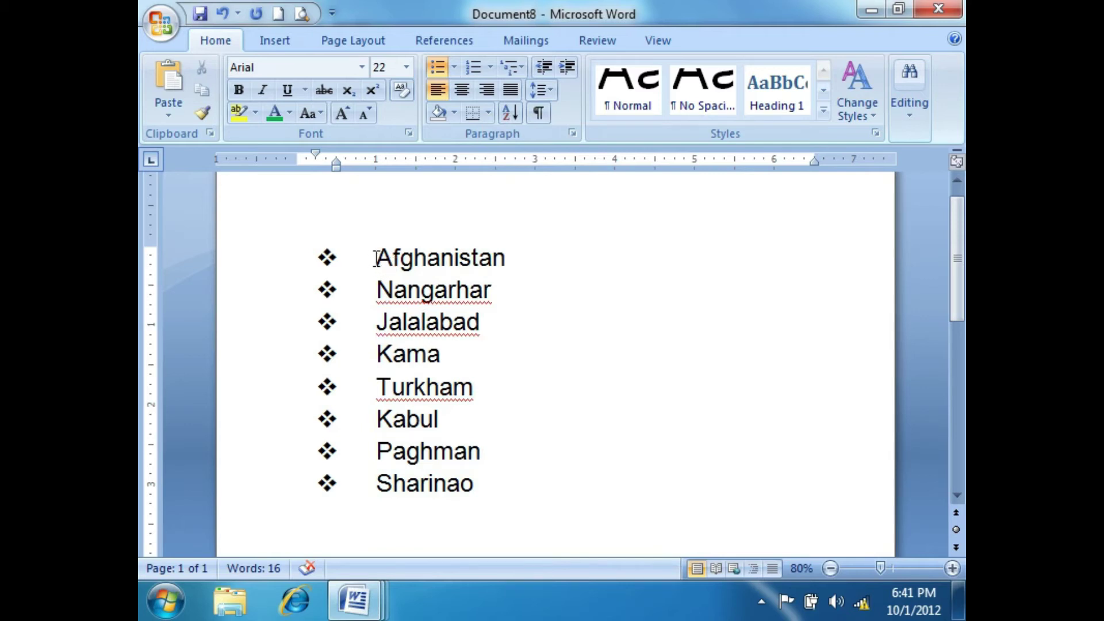
Make the word Afghanistan bold
left_click_drag(375, 259, 517, 258)
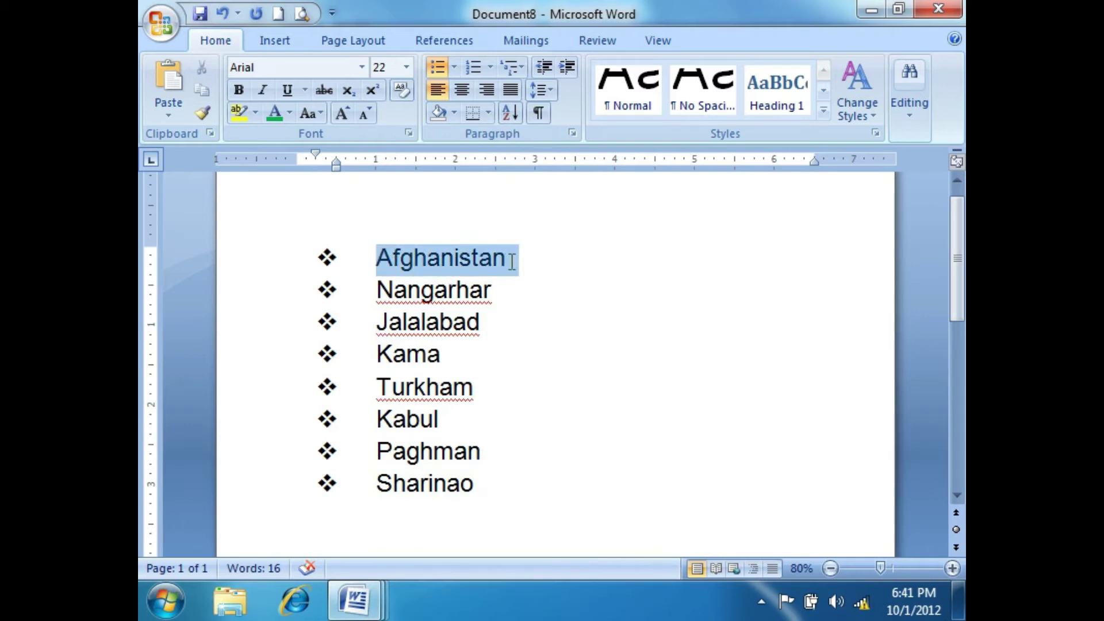
left_click(245, 88)
left_click(402, 320)
Demote all place names below Afghanistan to the second list level
left_click_drag(376, 289, 466, 482)
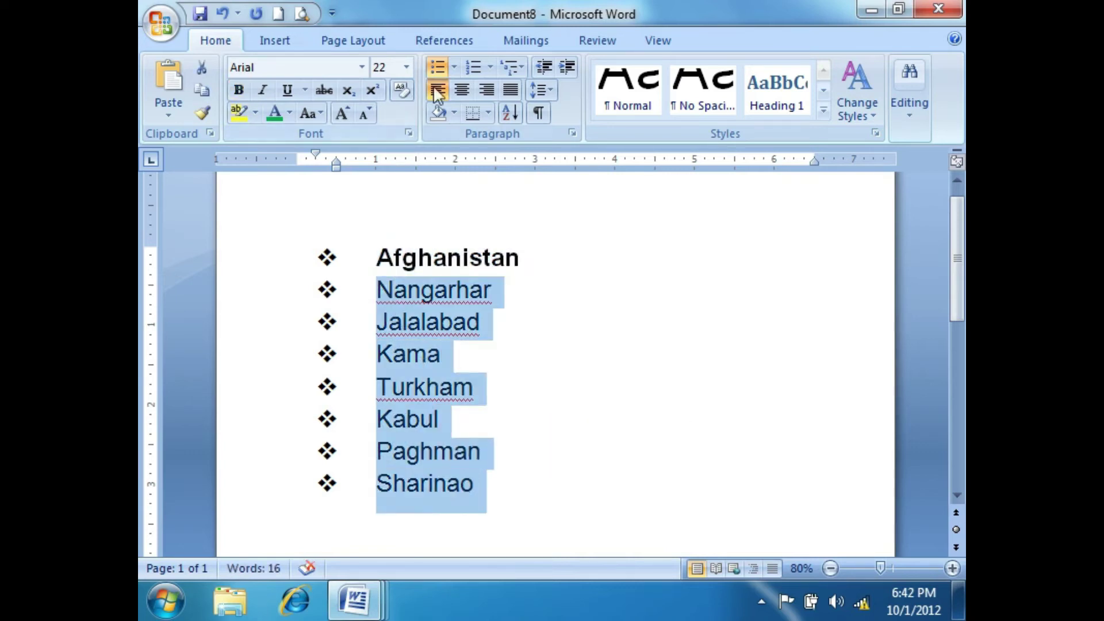
left_click(454, 68)
mouse_move(542, 504)
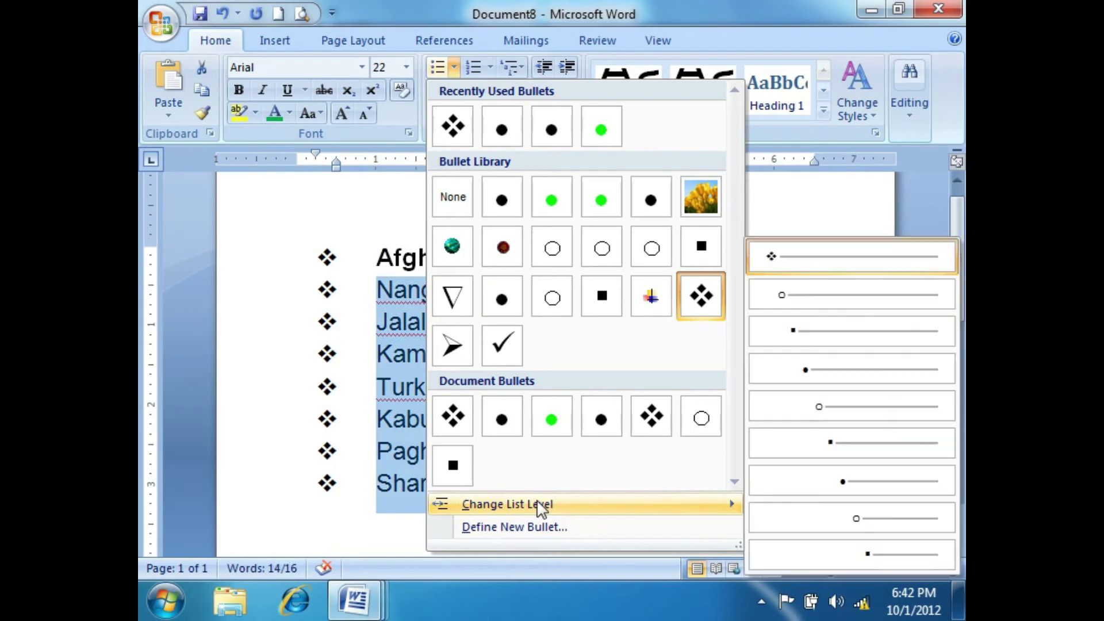
left_click(815, 296)
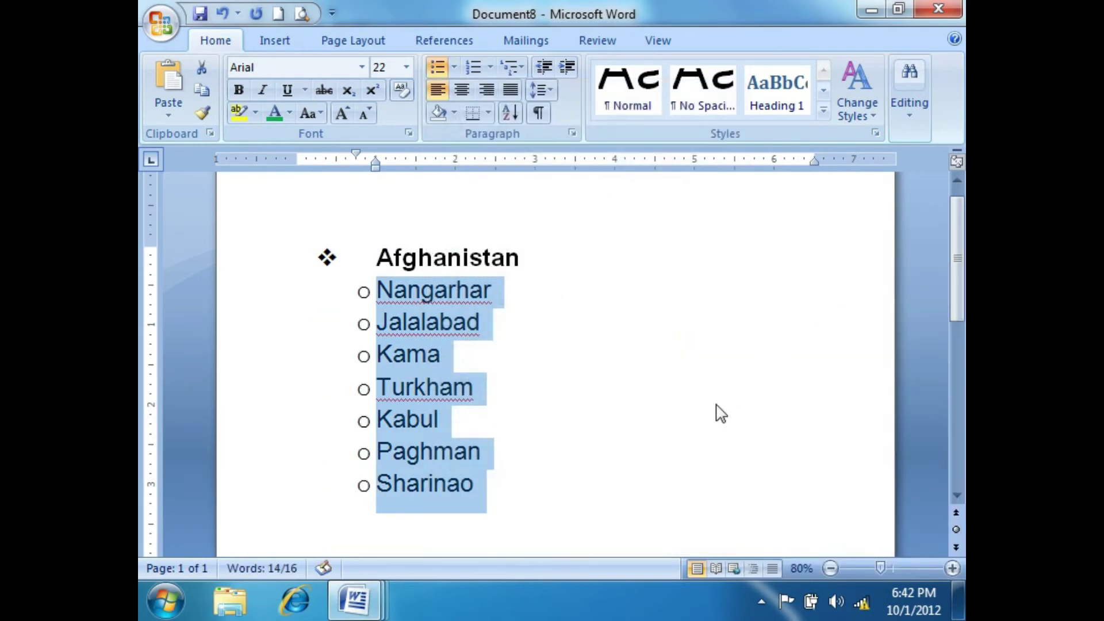
left_click(718, 404)
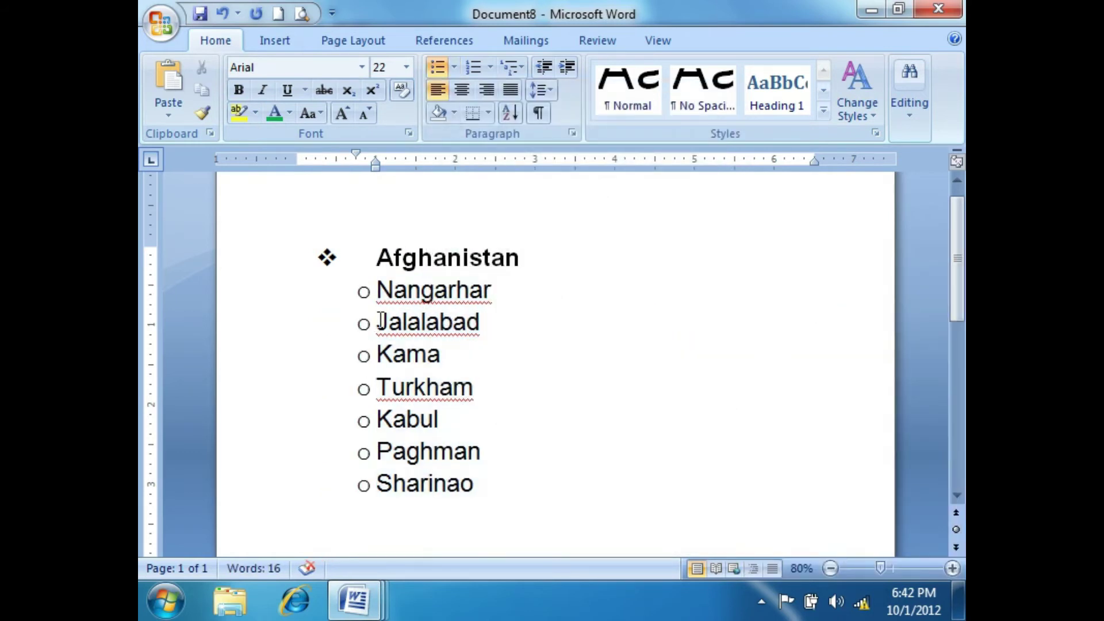
Demote Jalalabad, Kama and Turkham to the third list level
left_click_drag(381, 322, 451, 384)
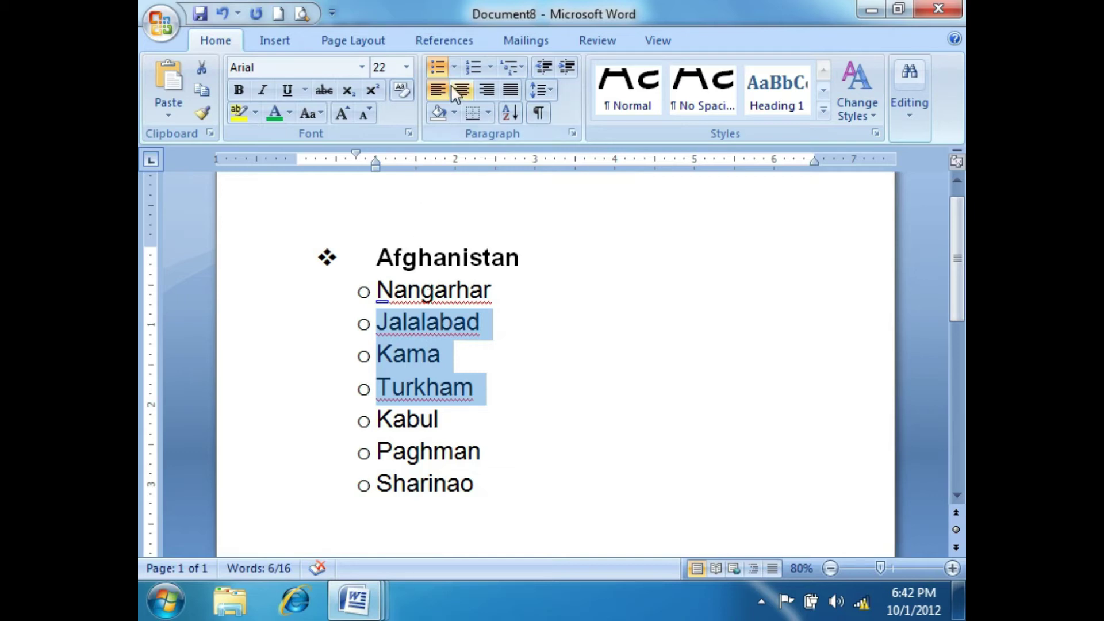
left_click(454, 66)
mouse_move(603, 500)
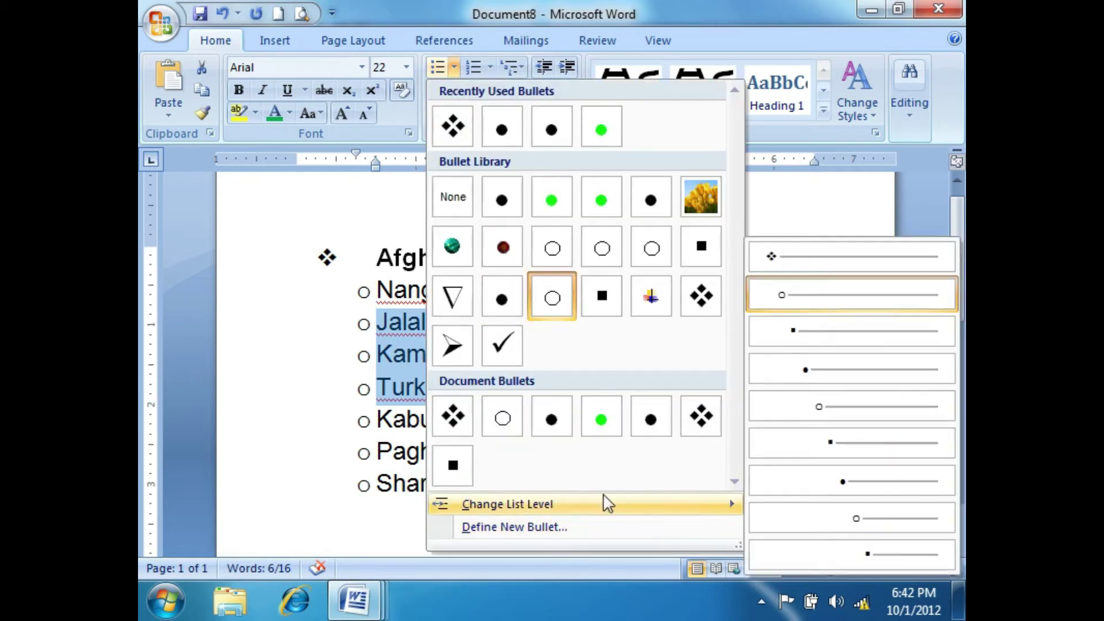
left_click(804, 345)
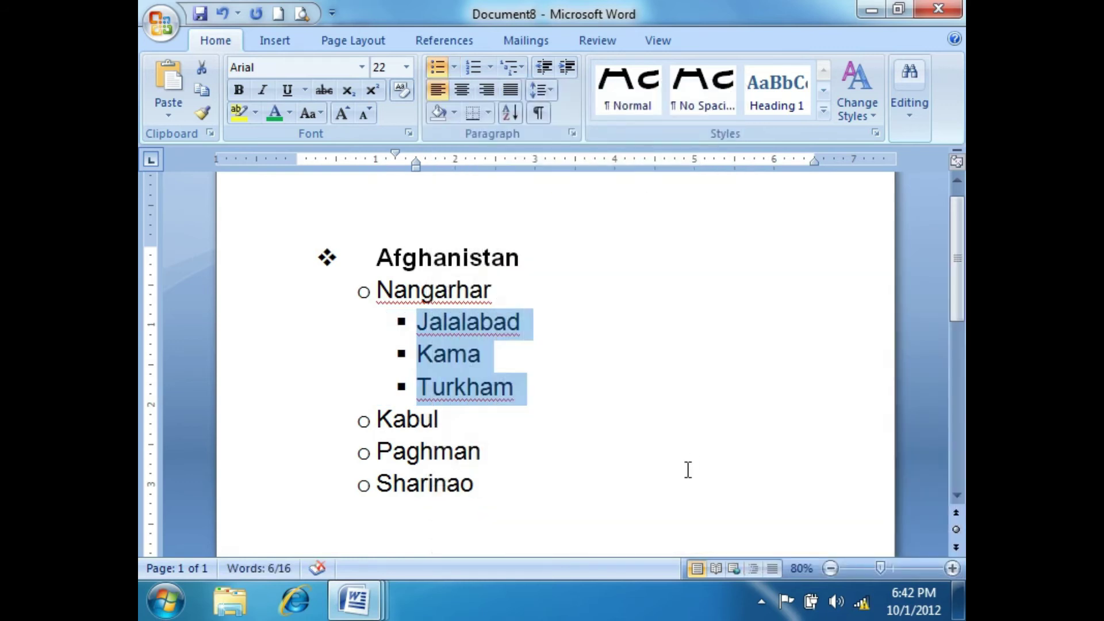
Demote Paghman and Sharinao to the third level, then add 'chok talashy' below Jalalabad
left_click_drag(379, 453, 486, 500)
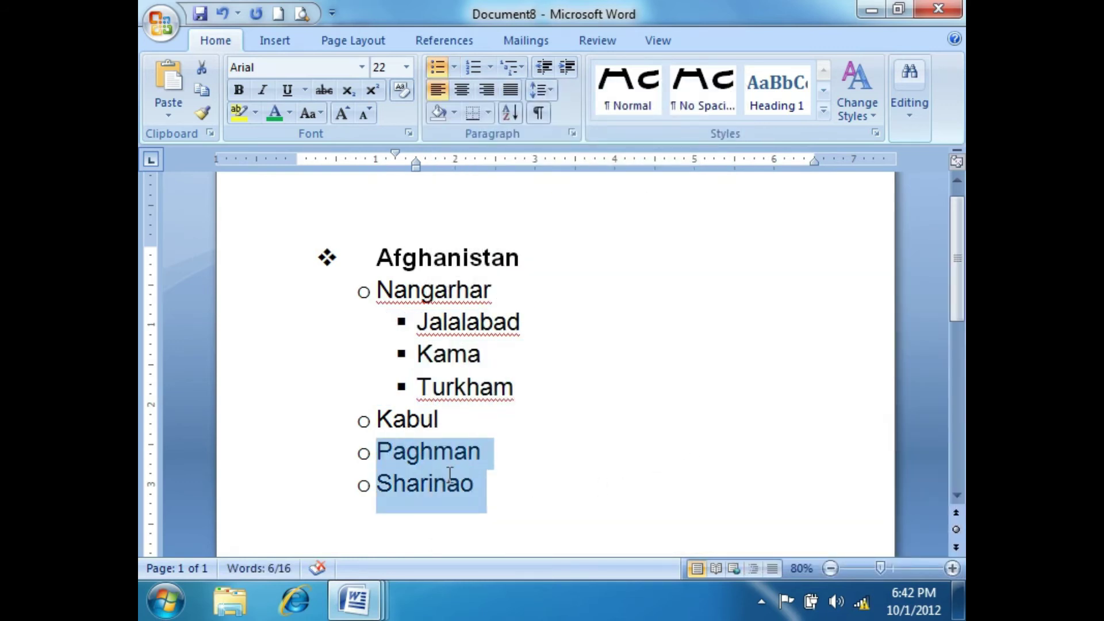
left_click(455, 67)
mouse_move(579, 506)
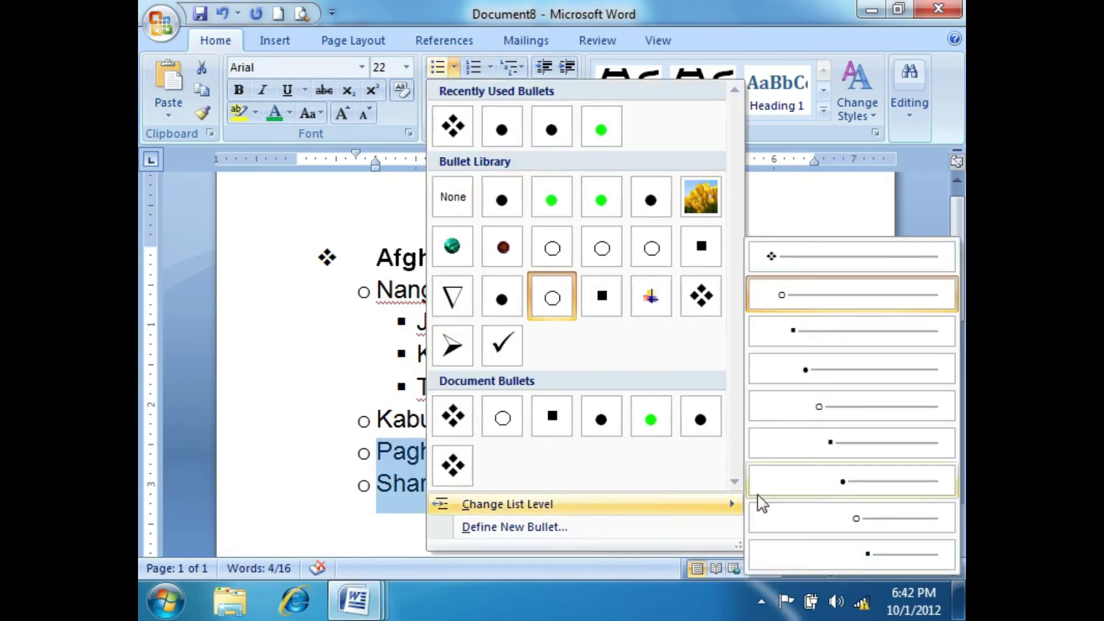
left_click(815, 338)
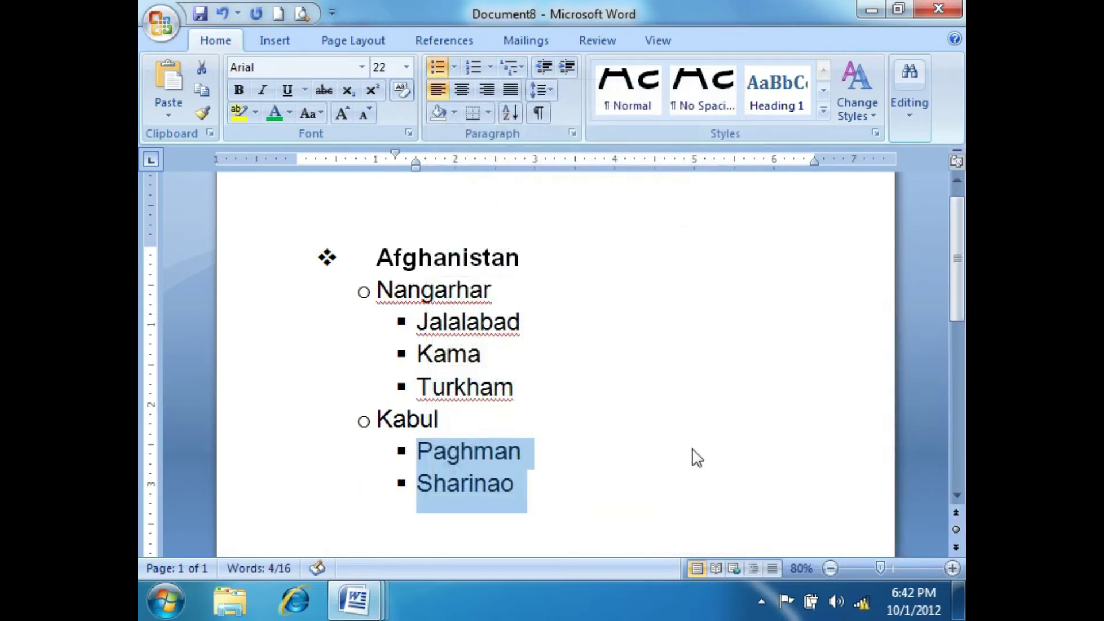
left_click(692, 456)
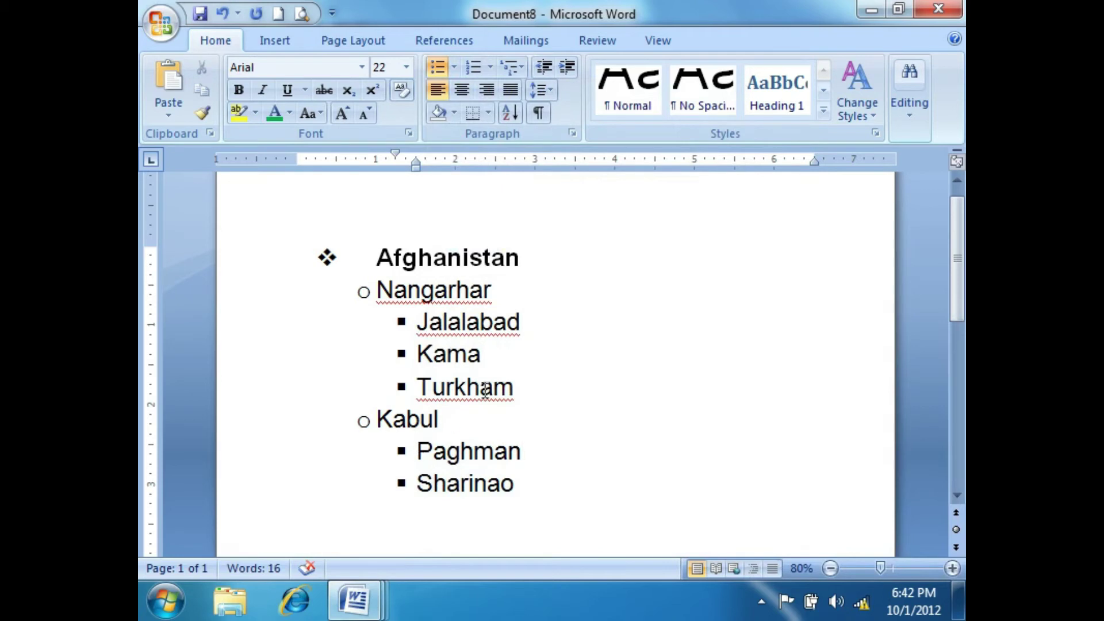
key("Return")
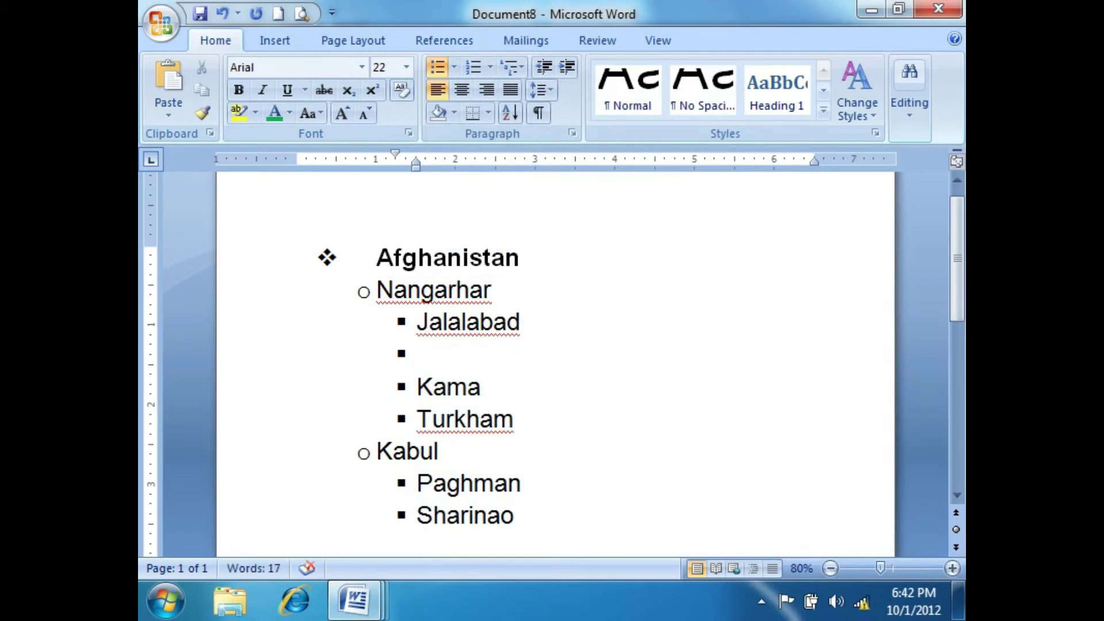
type("chok tal")
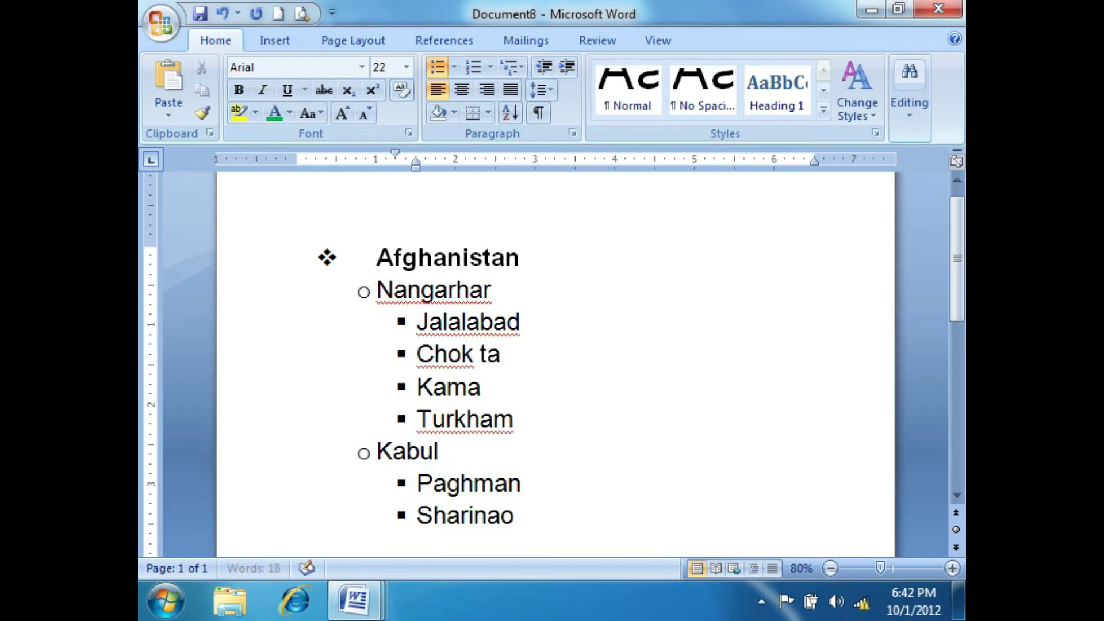
type("ashy")
Add a 'Chok mukhabirat' line below Chok talashy, correcting the misspelled ending
key("Return")
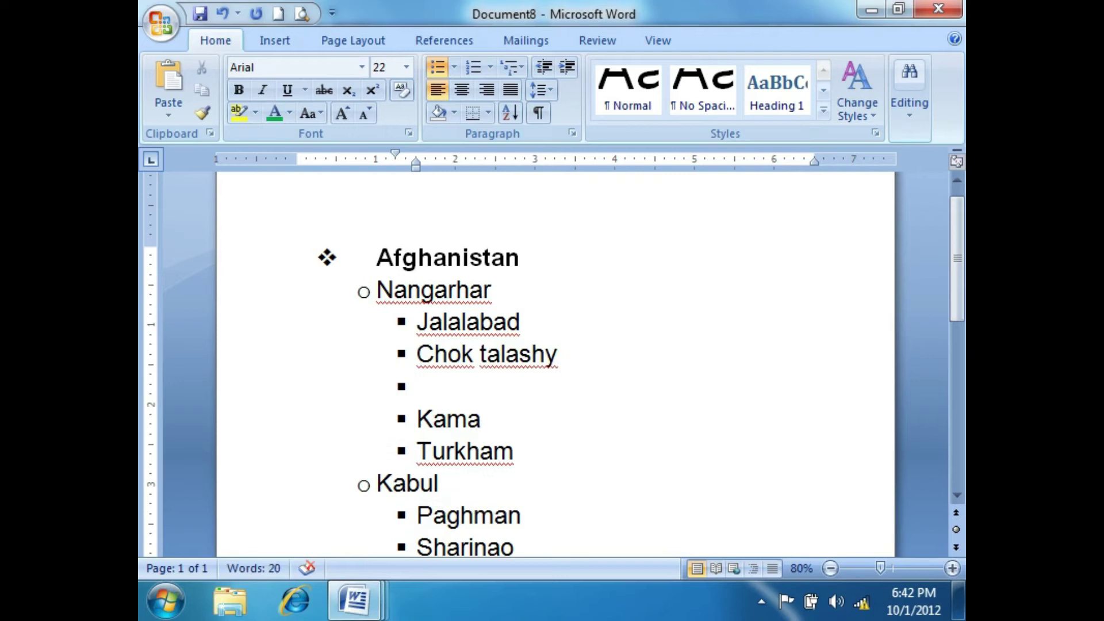
type("chok m")
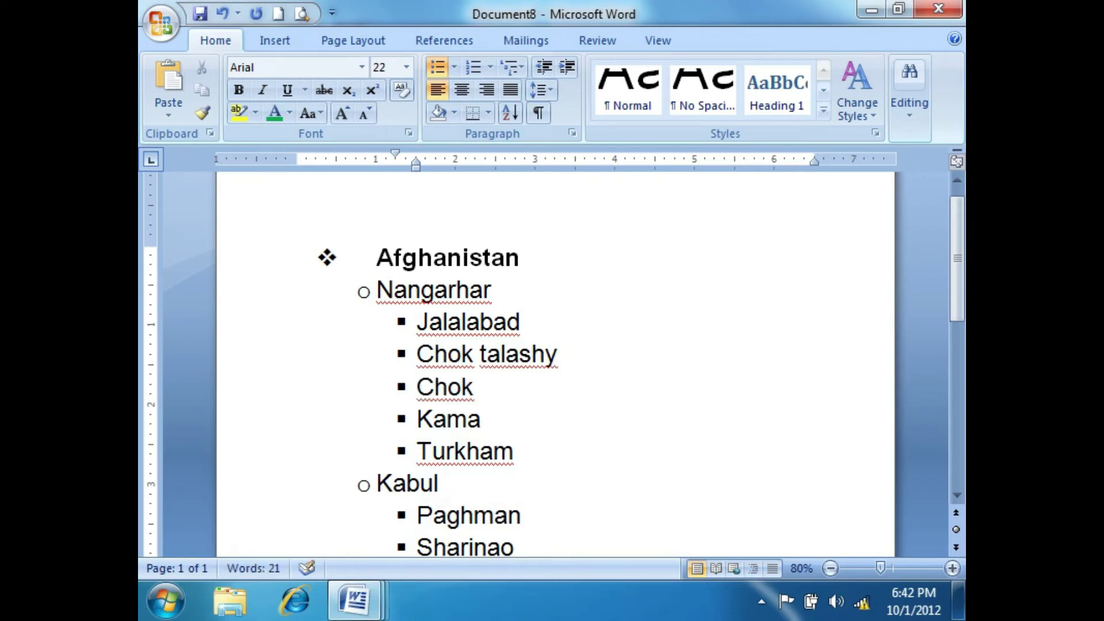
type("ukhavir")
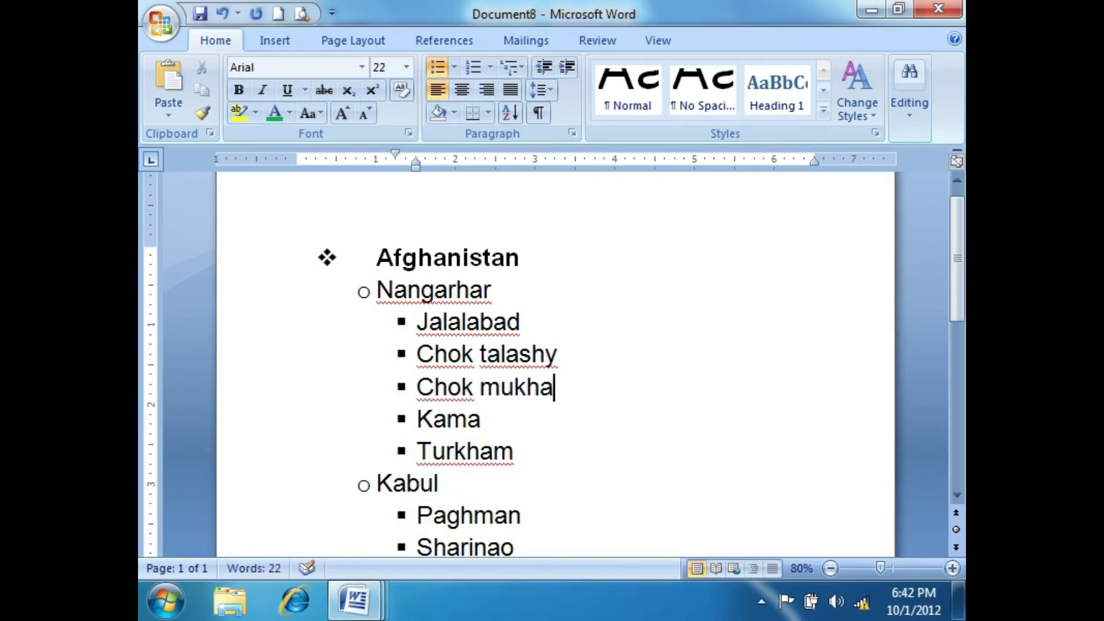
key("BackSpace")
key("BackSpace")
key("BackSpace")
type("birat")
Move Chok talashy and Chok mukhabirat to the fourth list level with round bullets
left_click(554, 492)
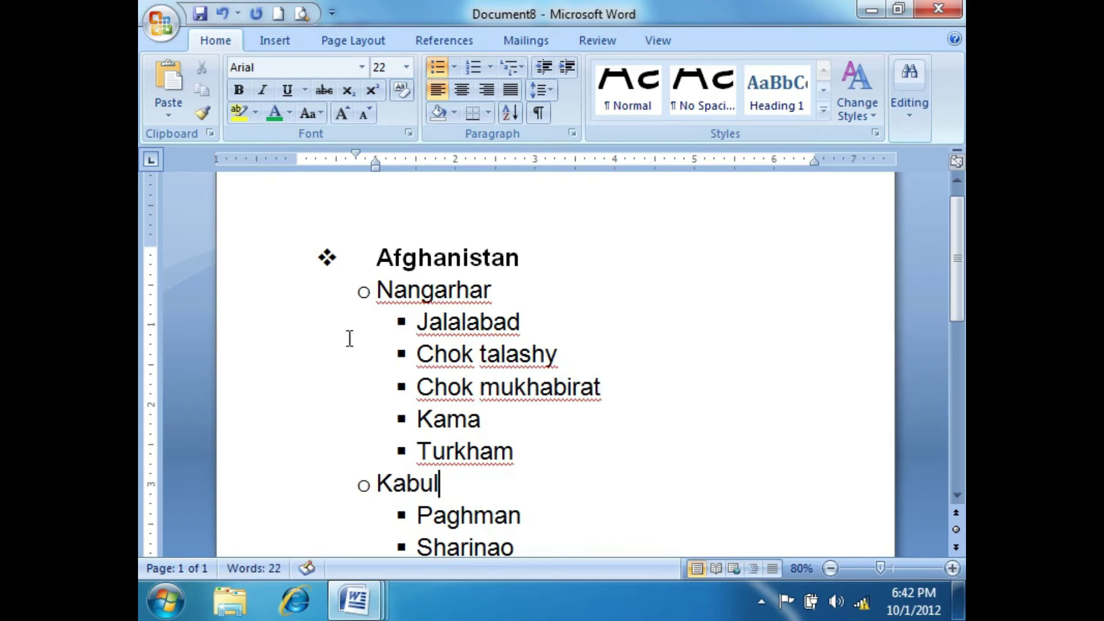
left_click_drag(417, 353, 612, 391)
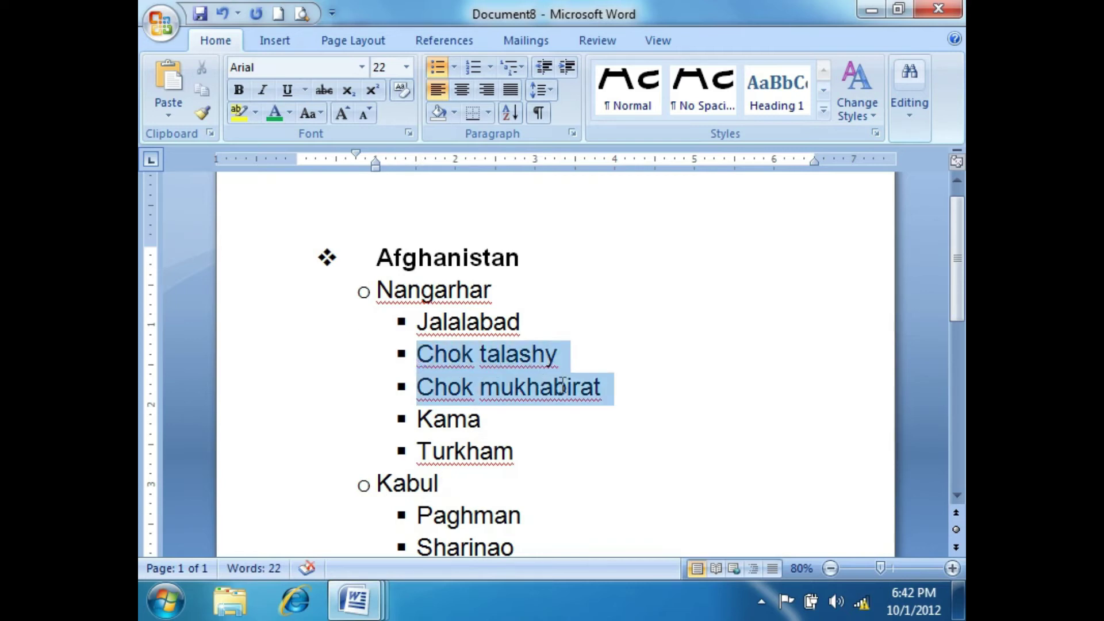
left_click(454, 66)
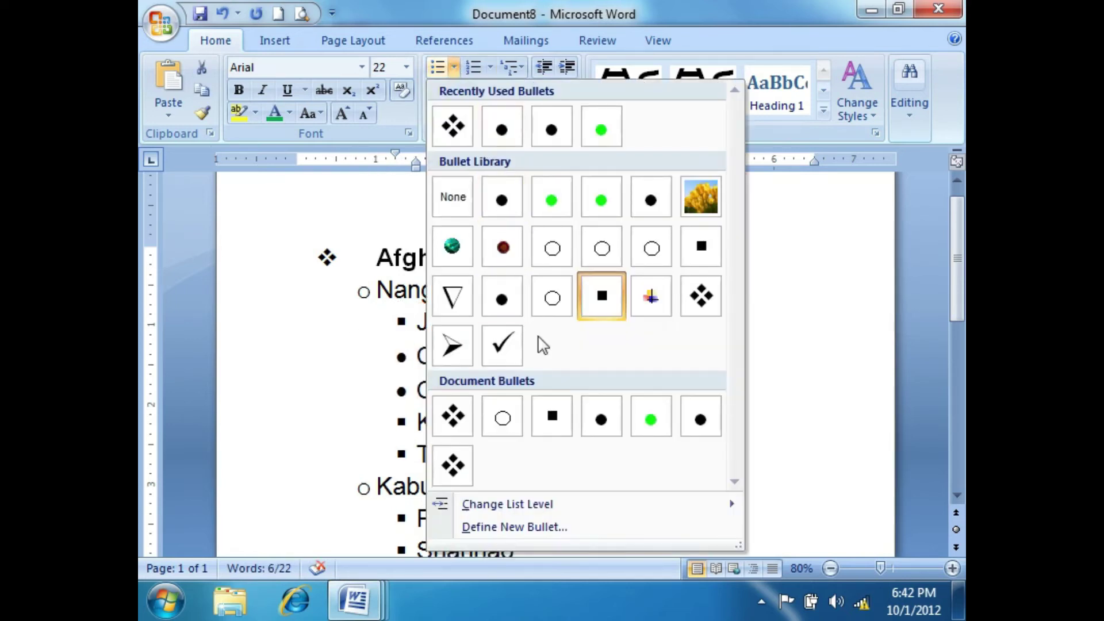
mouse_move(627, 498)
left_click(832, 384)
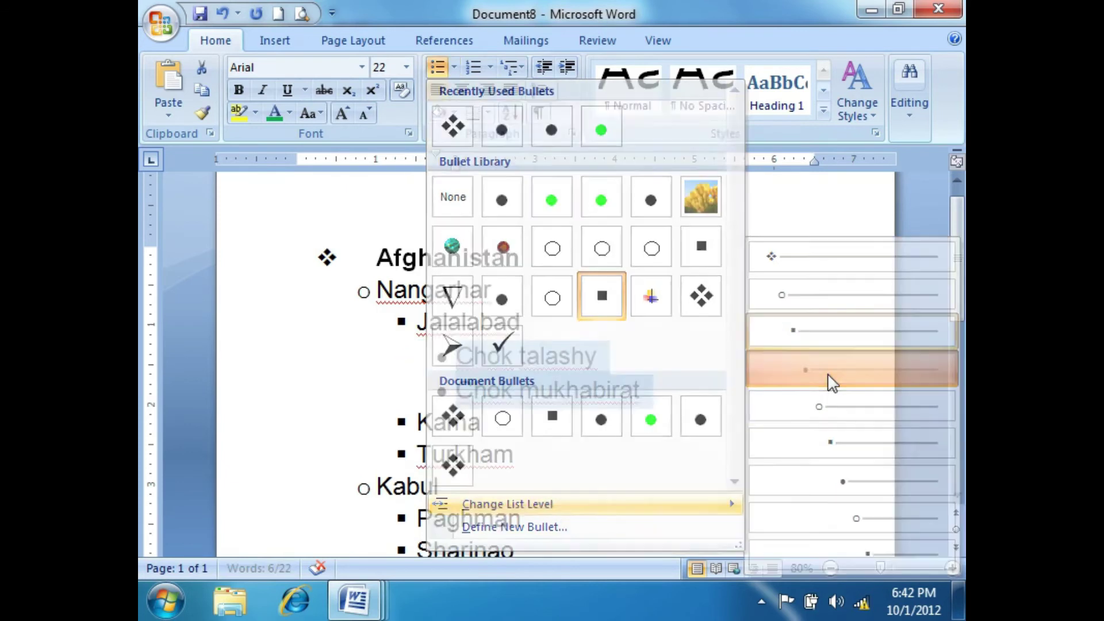
left_click(716, 471)
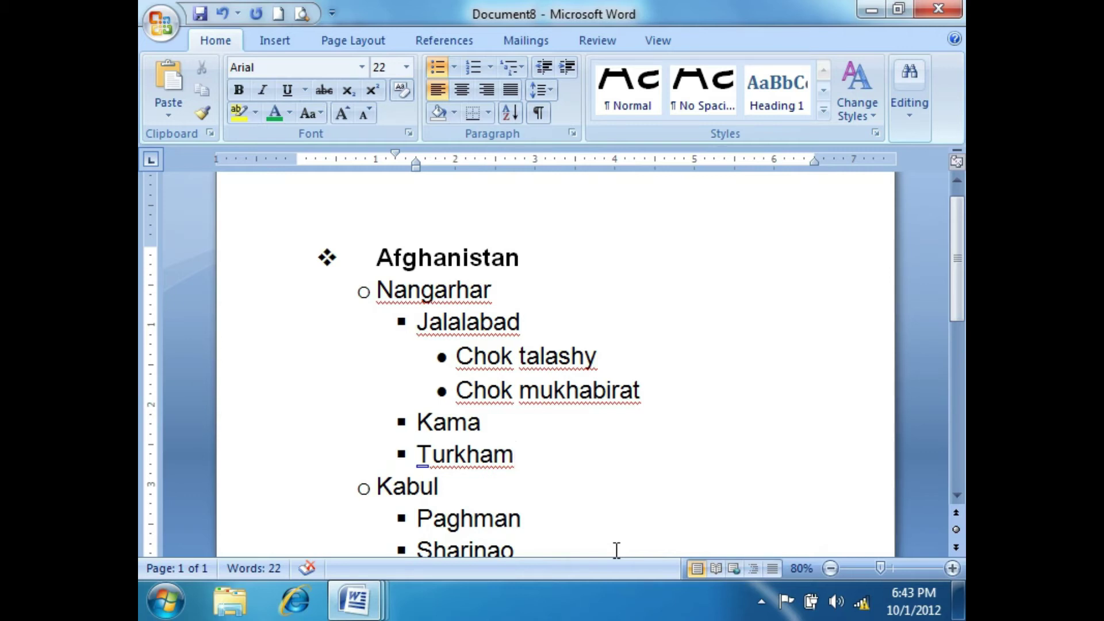
Undo back to a flat top-level list, removing both Chok entries
left_click(223, 15)
left_click(223, 15)
left_click(223, 15)
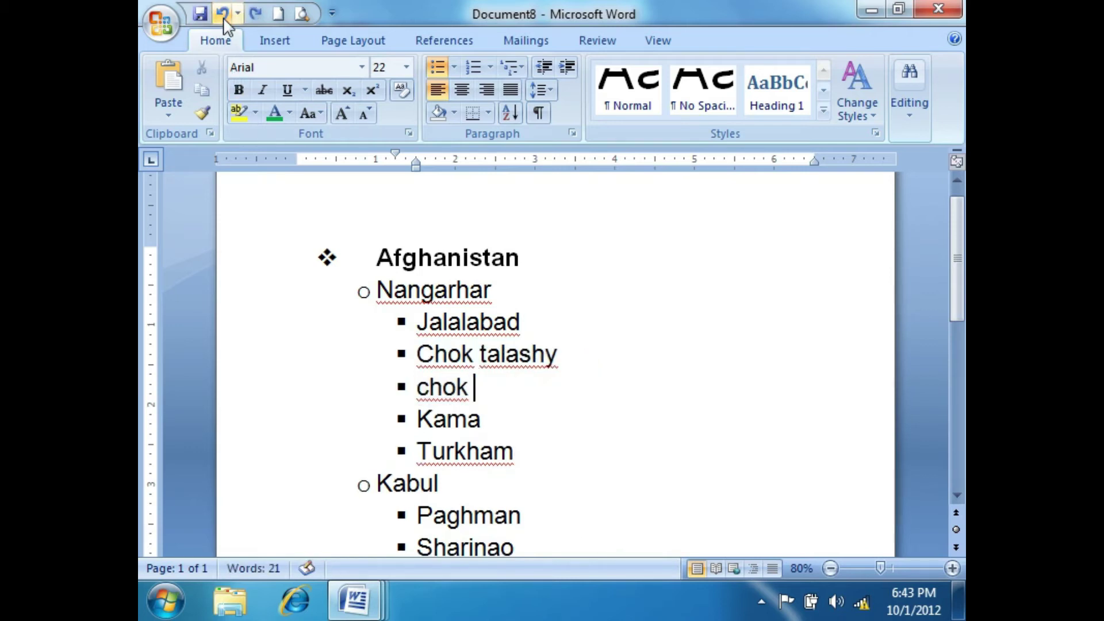
left_click(223, 15)
left_click(223, 14)
left_click(223, 15)
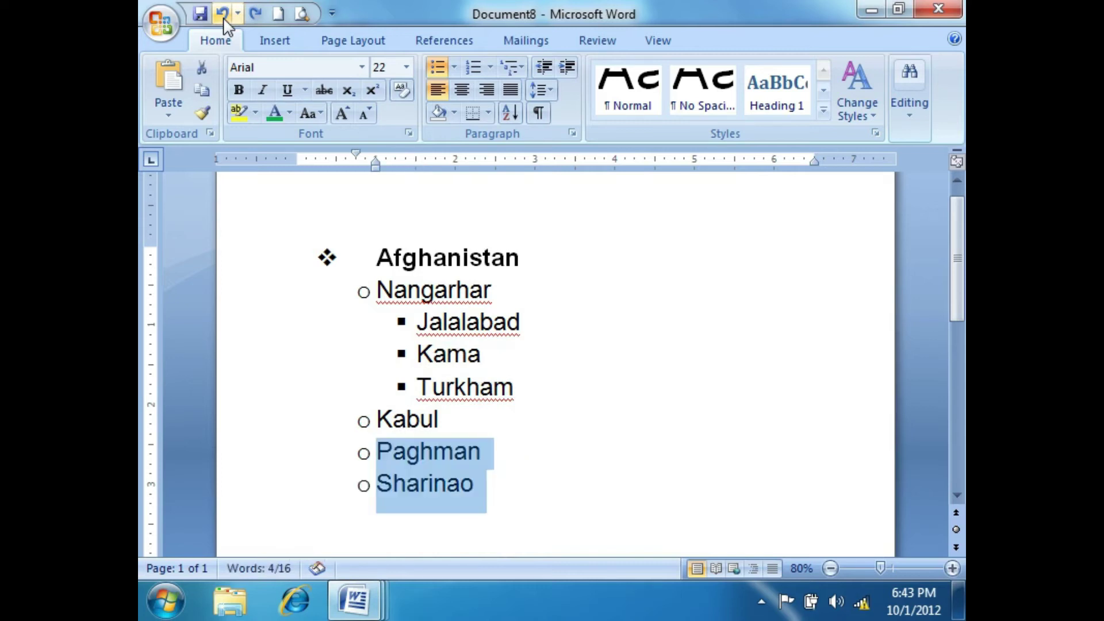
left_click(223, 15)
left_click(223, 15)
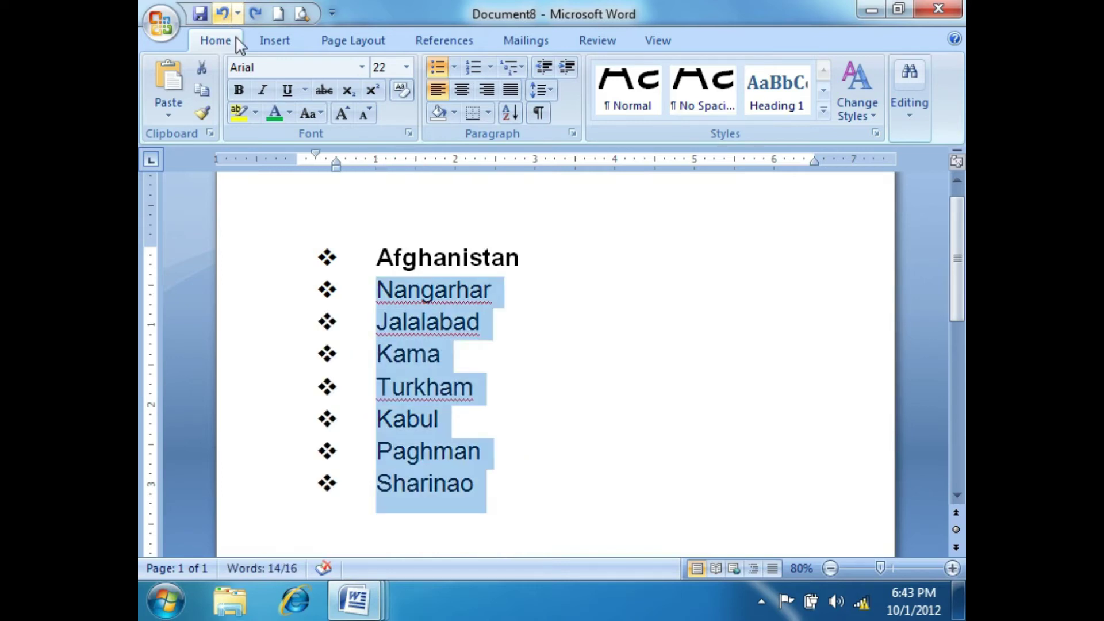
left_click(621, 425)
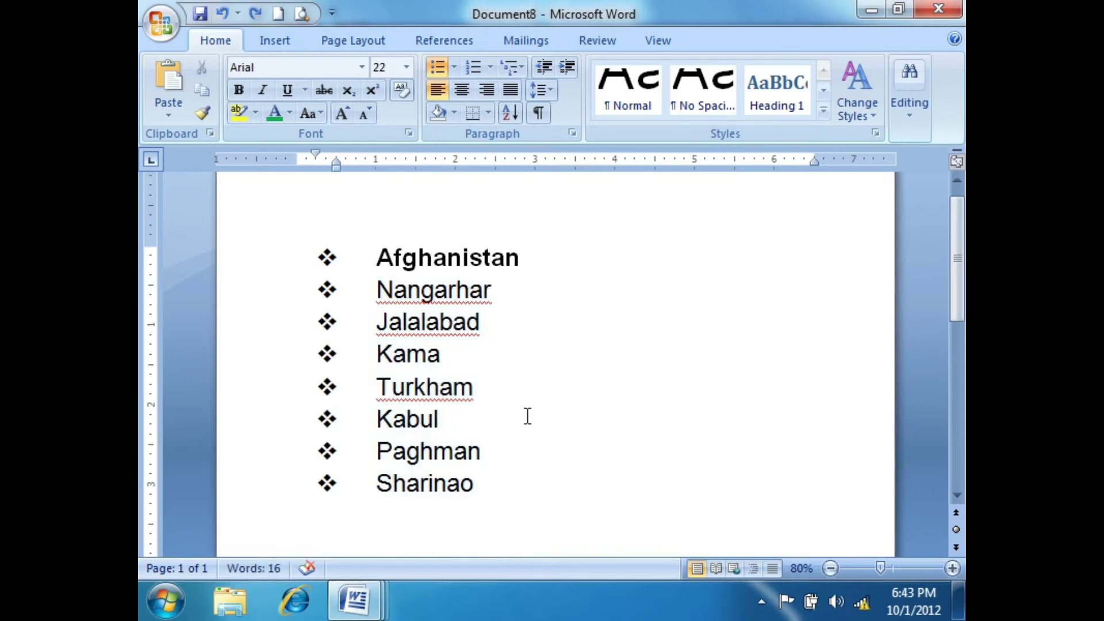
Indent Nangarhar through Sharinao one level, then Jalalabad, Kama and Turkham one more
left_click_drag(493, 501, 367, 299)
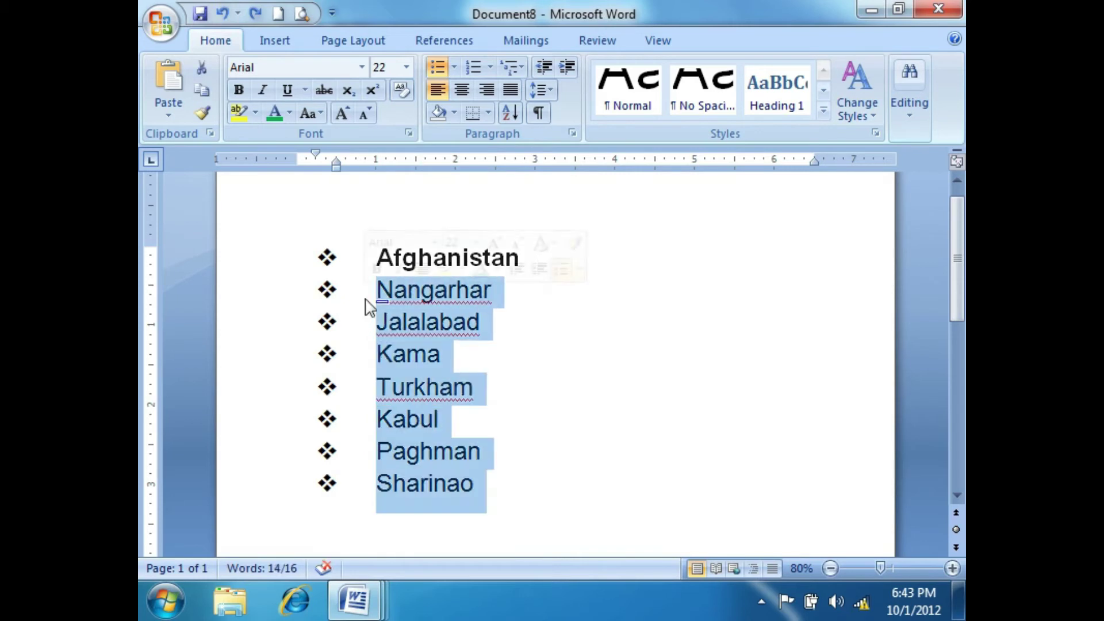
key("Tab")
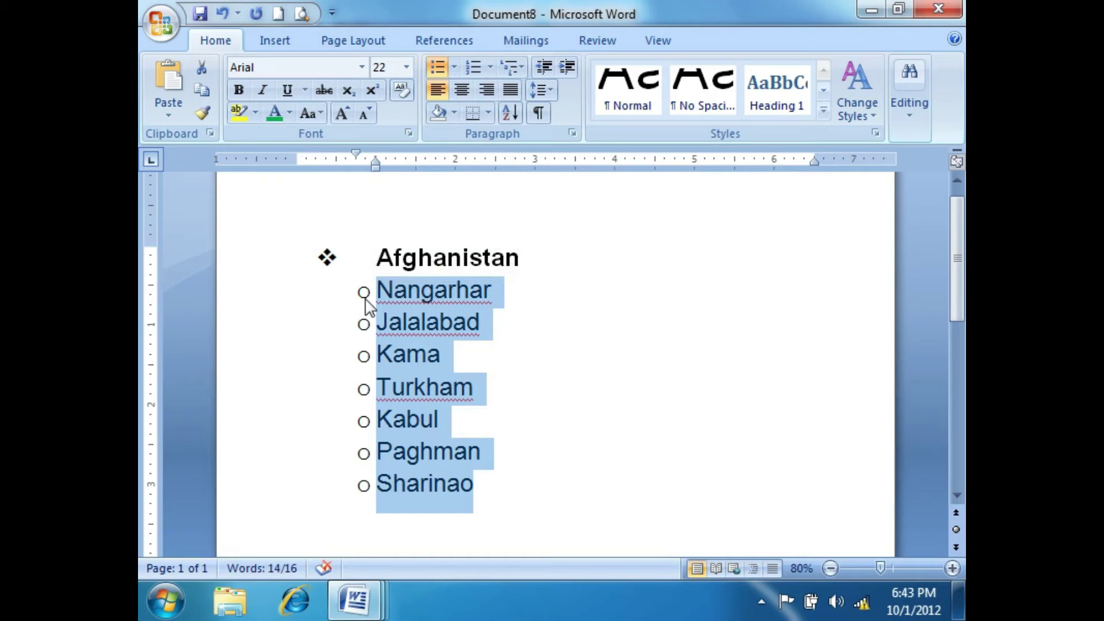
left_click_drag(375, 321, 469, 375)
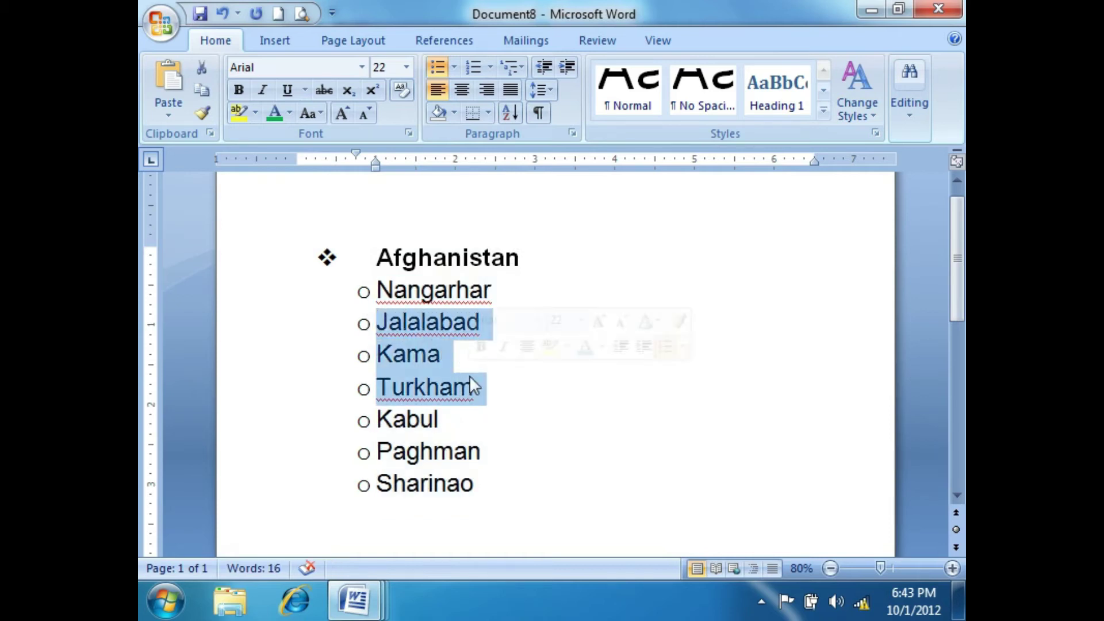
key("Tab")
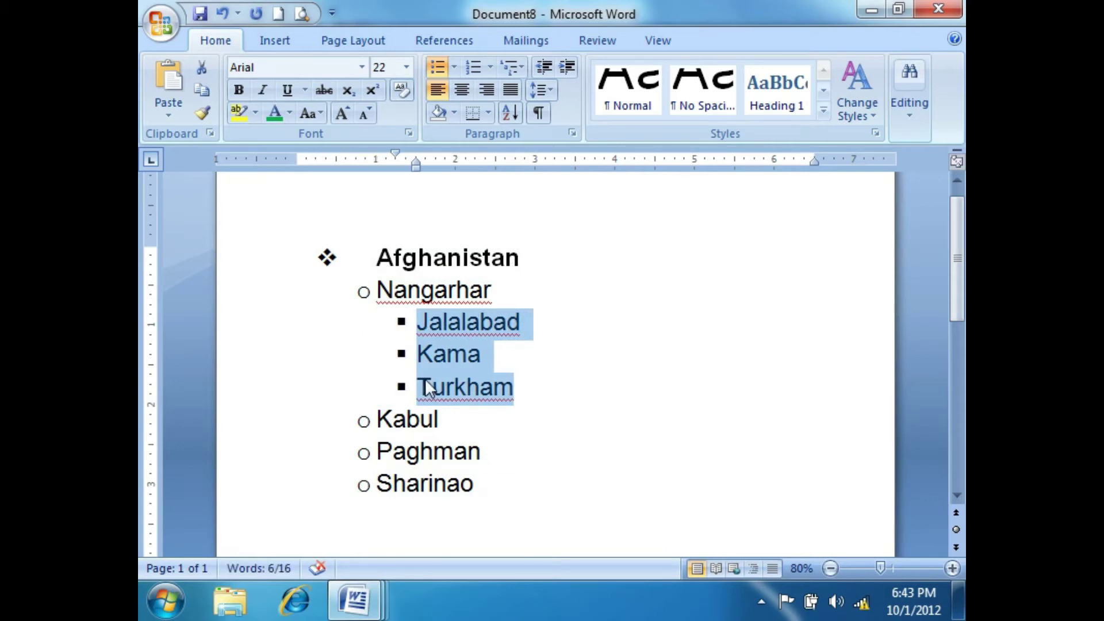
left_click(568, 366)
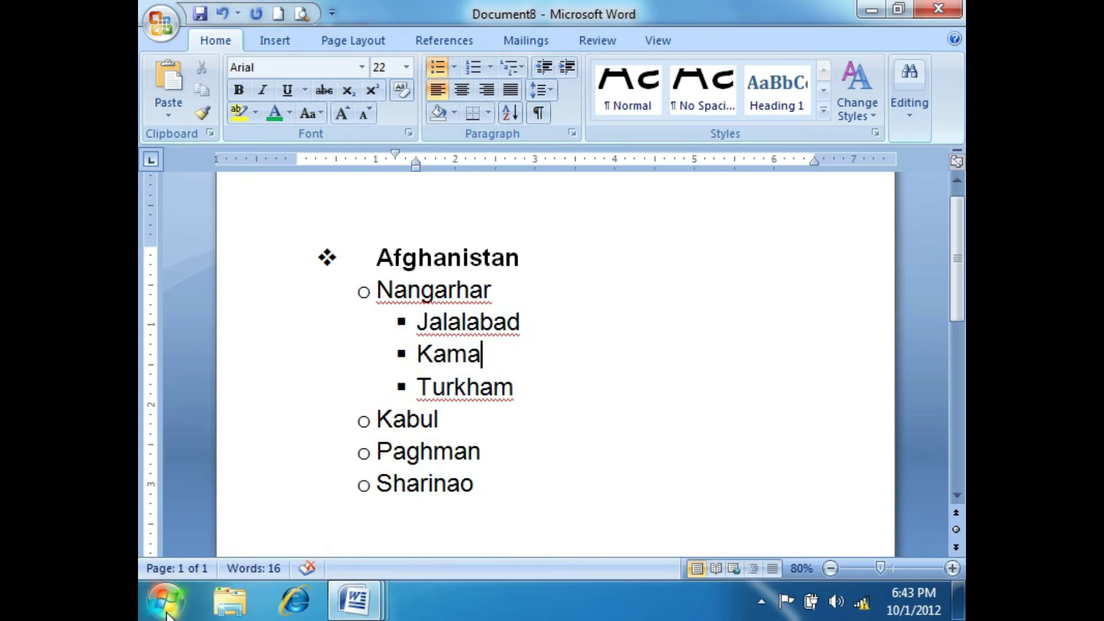
Launch the On-Screen Keyboard (osk.exe) from a Start menu search for 'osk'
left_click(167, 613)
type("osk")
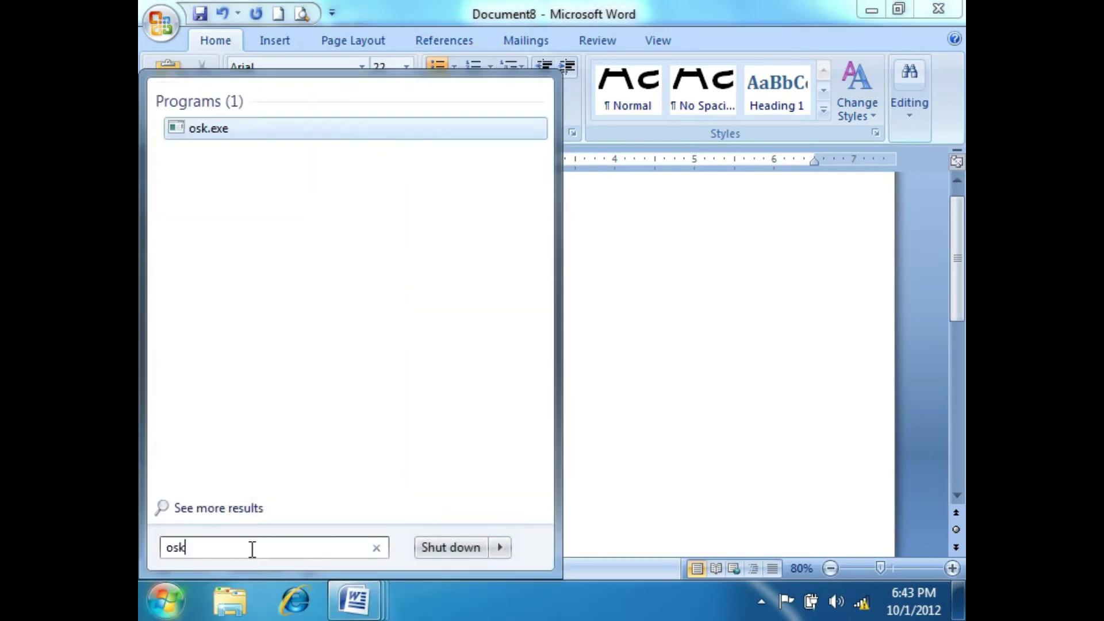
key("Return")
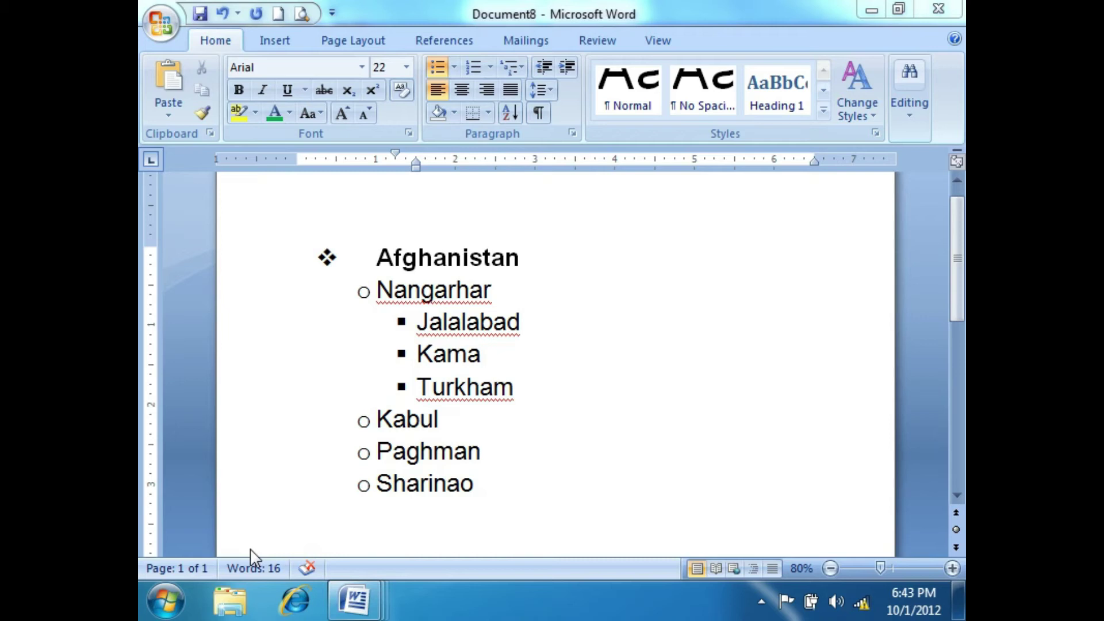
left_click(872, 12)
left_click(871, 11)
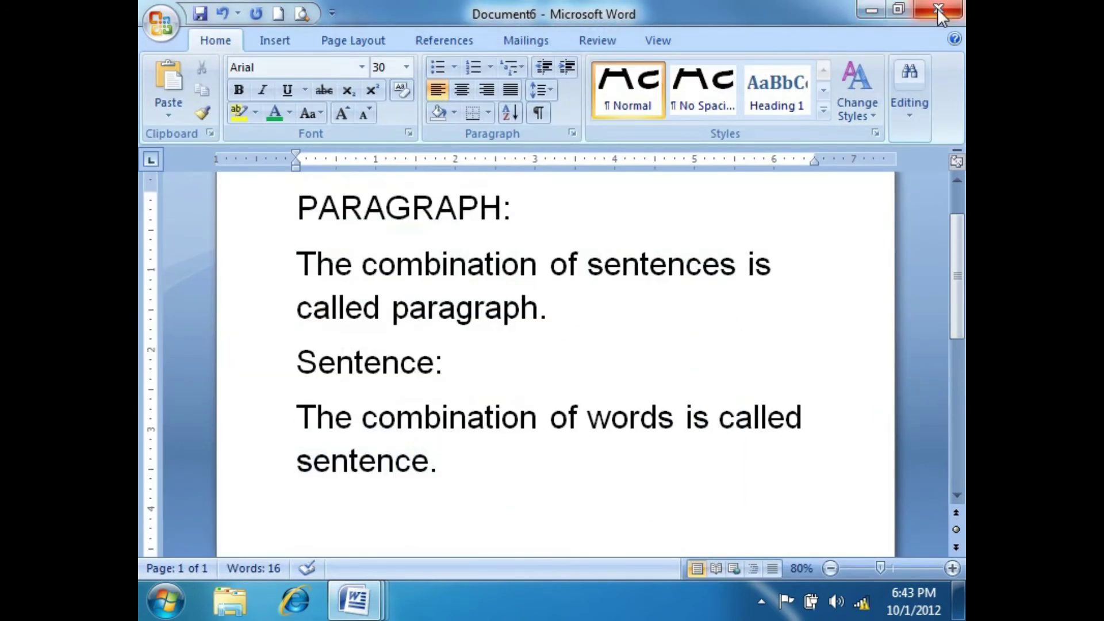
left_click(371, 604)
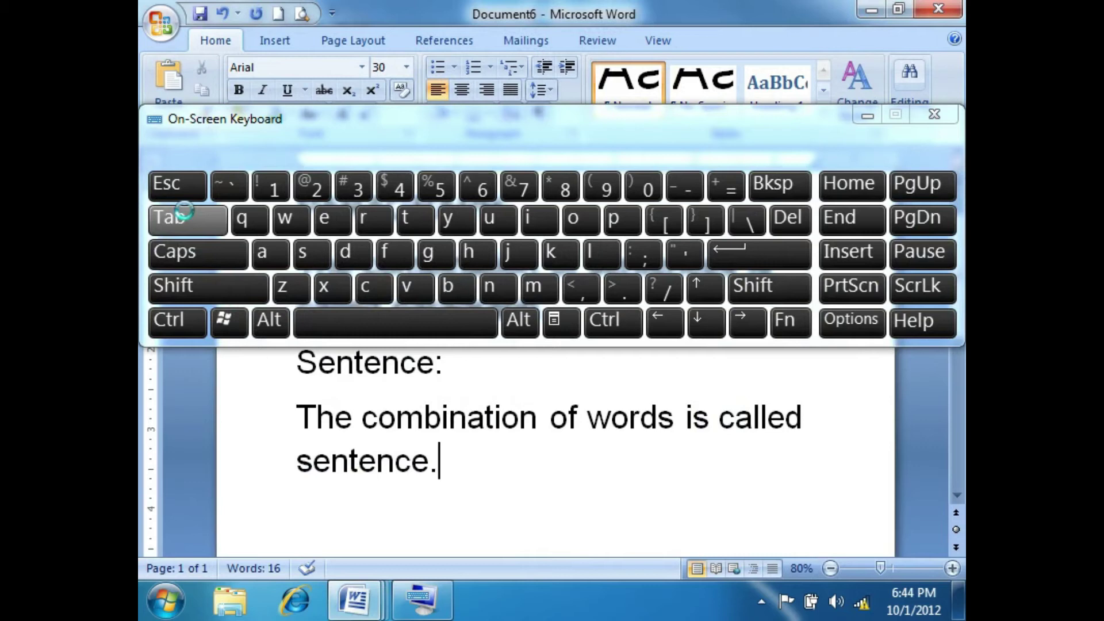
left_click(934, 114)
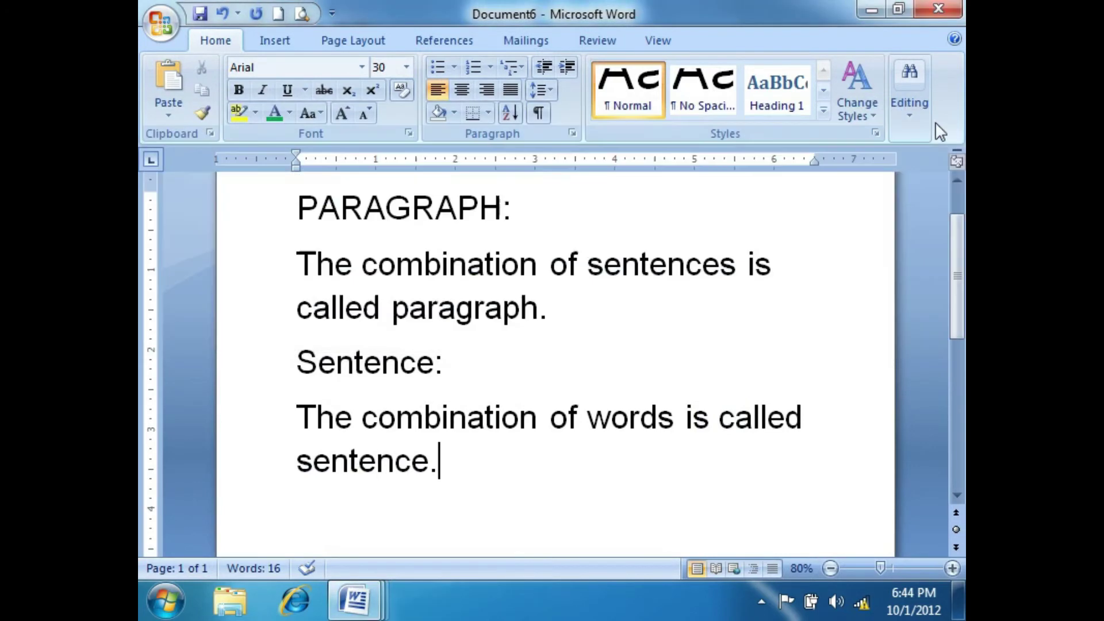
mouse_move(379, 594)
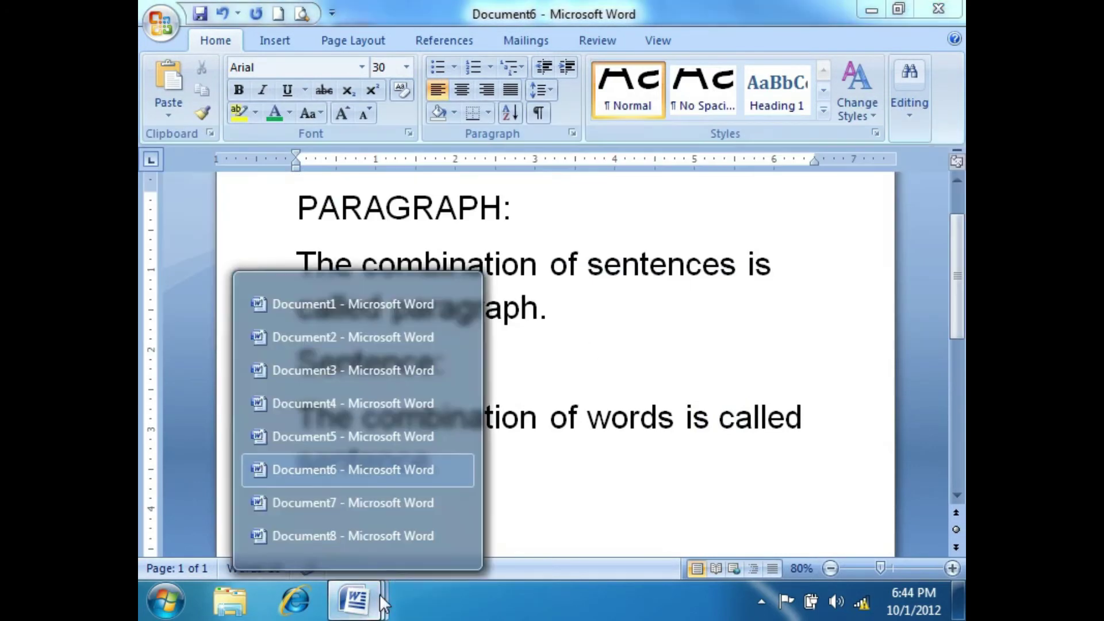
left_click(366, 538)
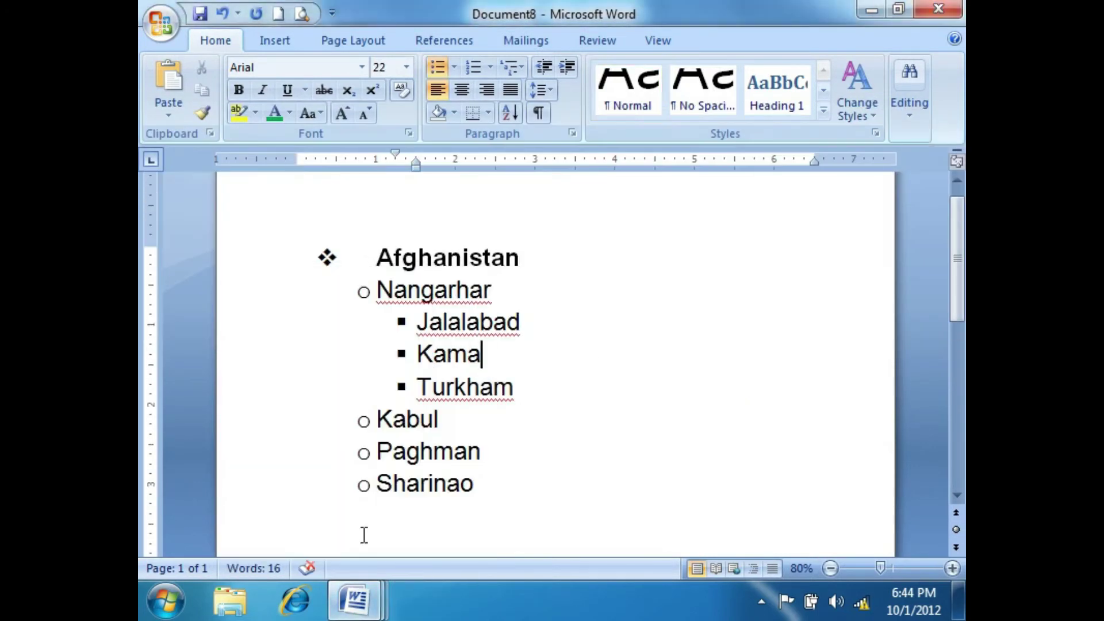
Add 'chok' after Kama and demote Kama and Chok to the fourth level under Jalalabad
left_click(520, 397)
left_click_drag(521, 396, 418, 353)
left_click(488, 355)
key("Return")
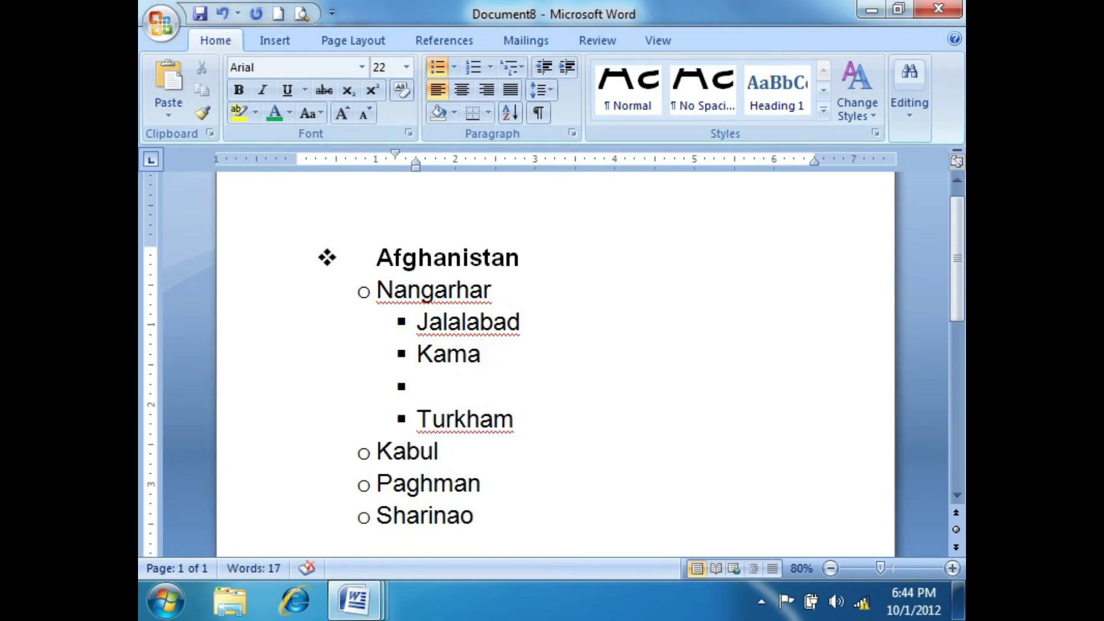
type("chok")
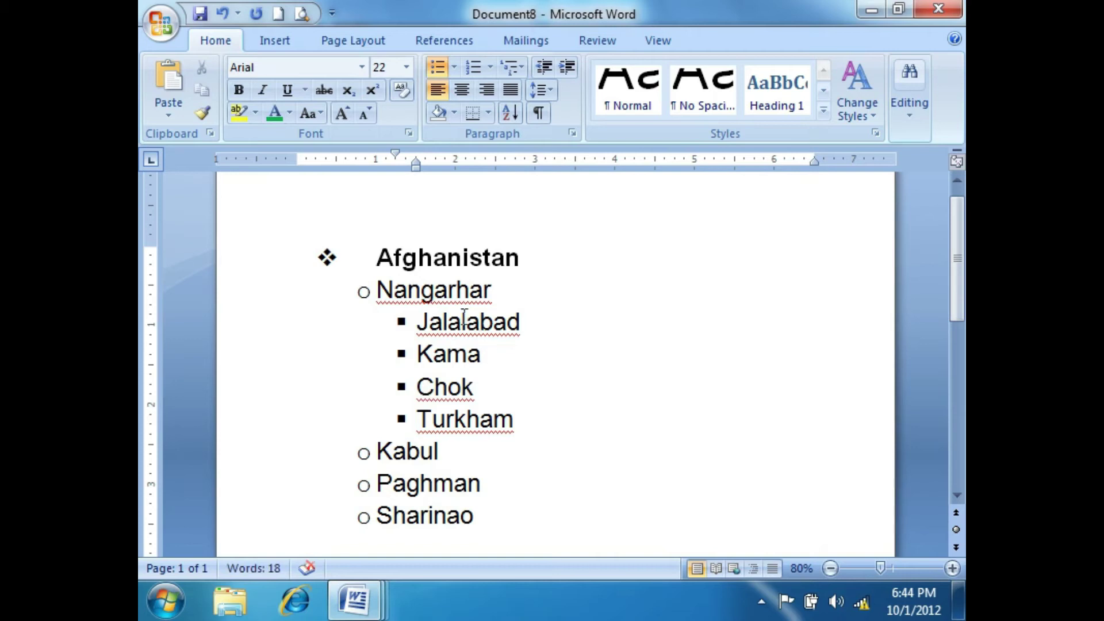
left_click_drag(490, 387, 430, 365)
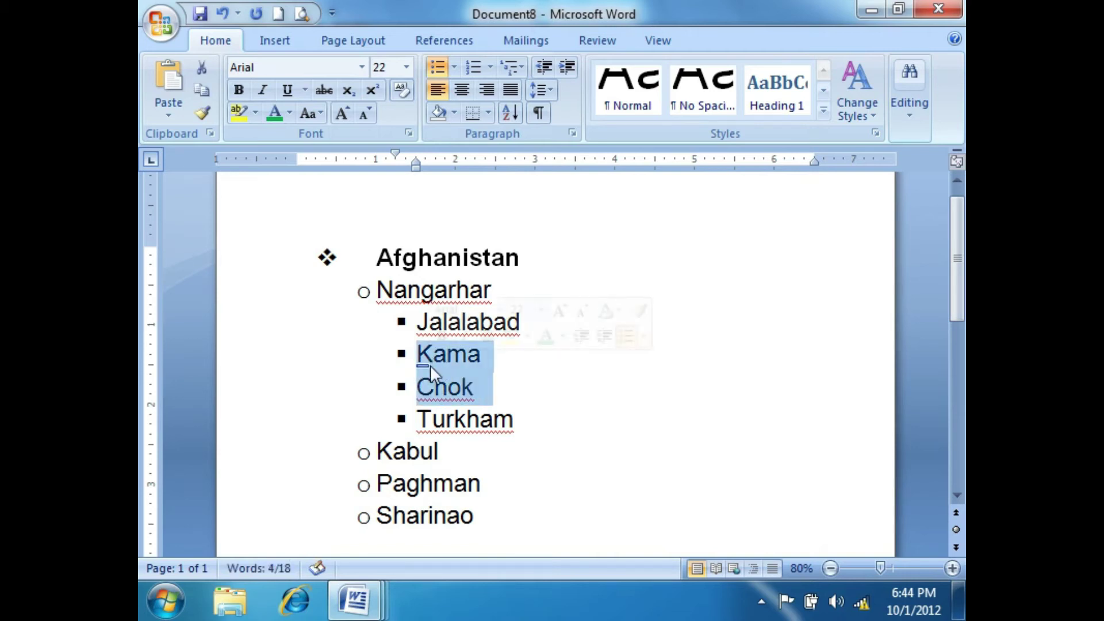
key("Tab")
left_click(591, 385)
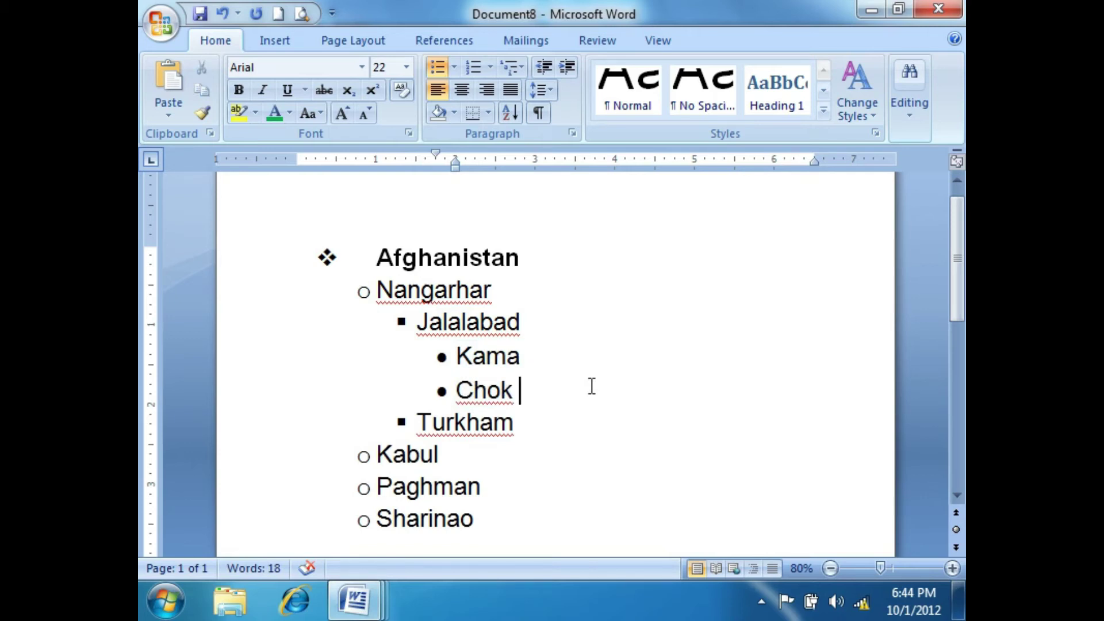
scroll(508, 459, "down", 1)
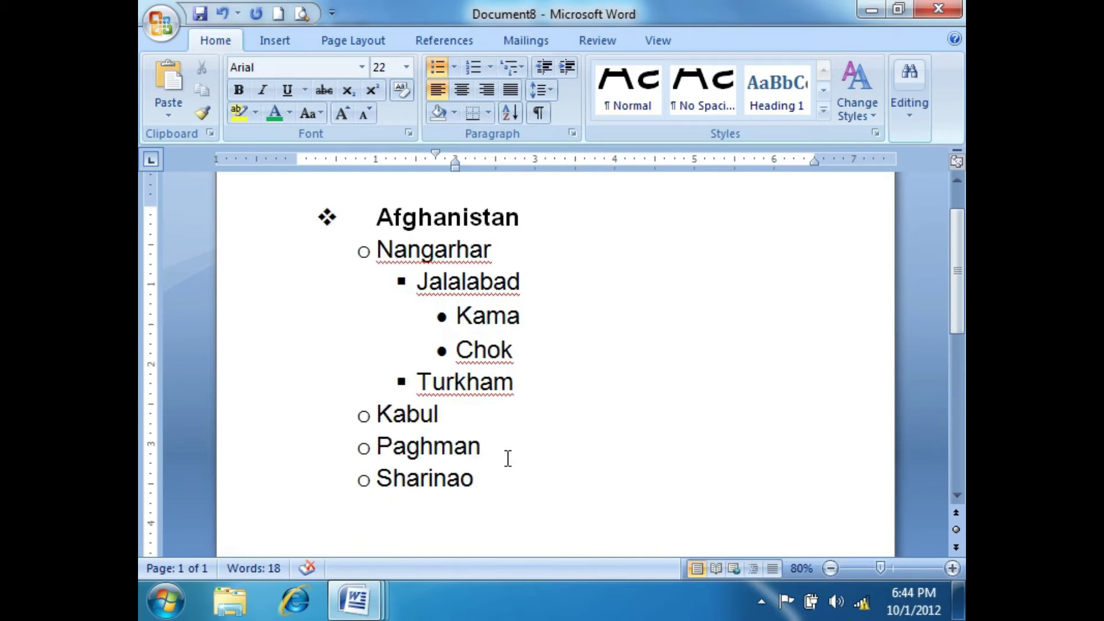
Indent Paghman and Sharinao under Kabul and add 'kunar' below them
left_click_drag(472, 500, 379, 447)
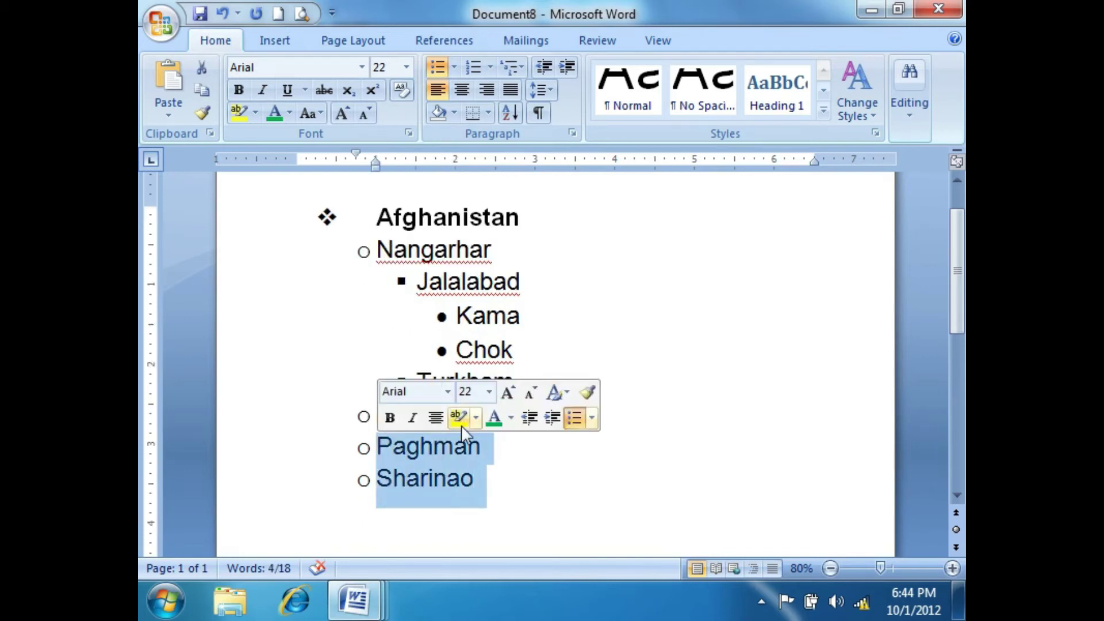
key("Tab")
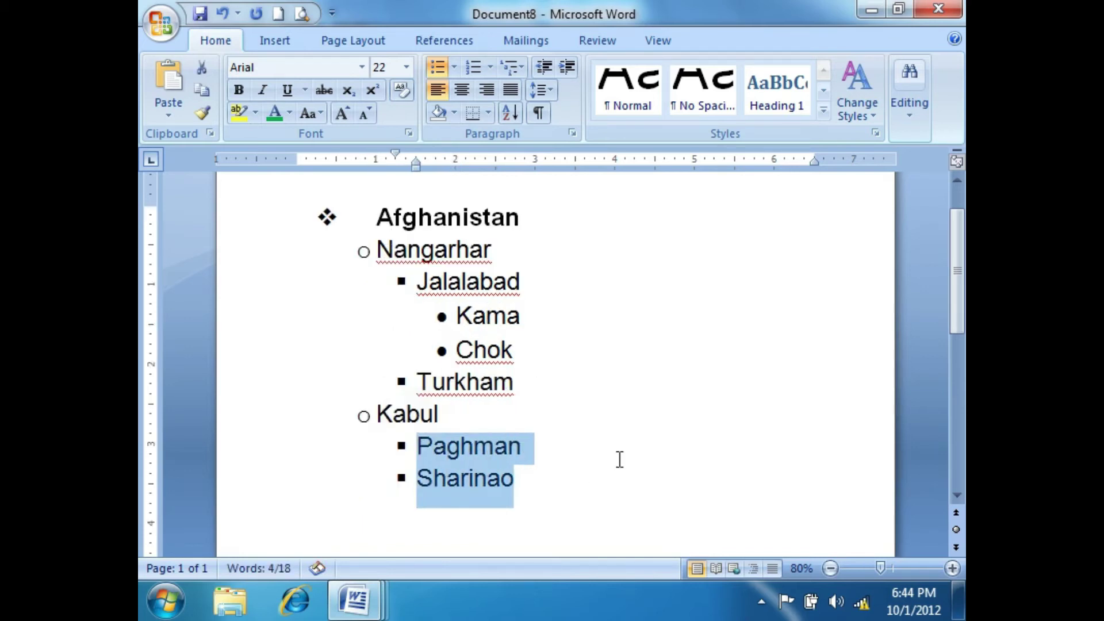
left_click(562, 493)
key("Return")
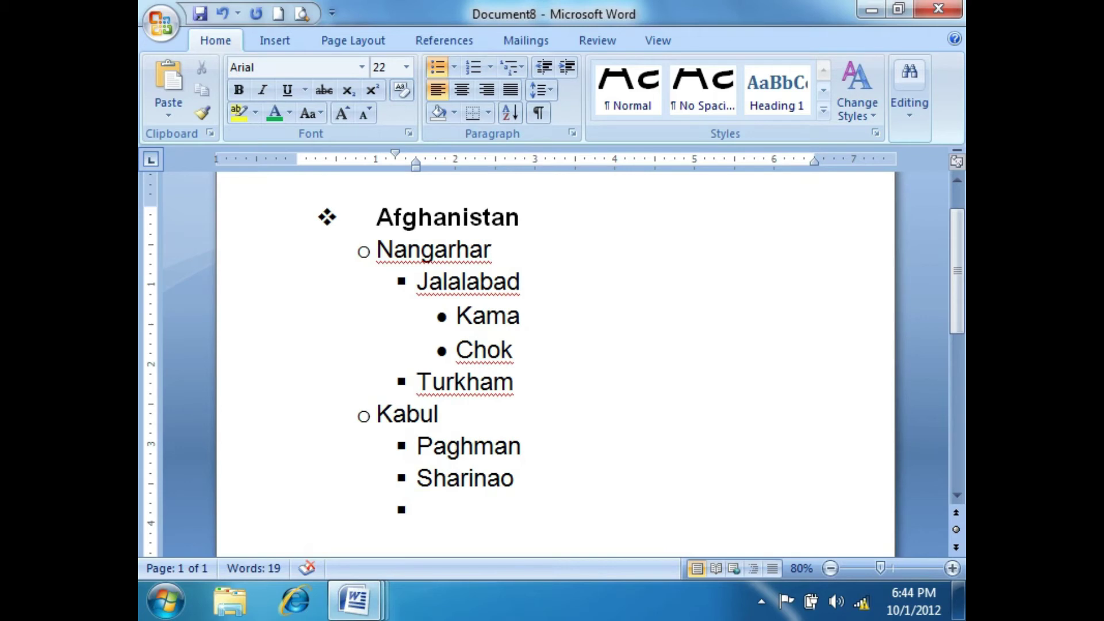
type("kunar")
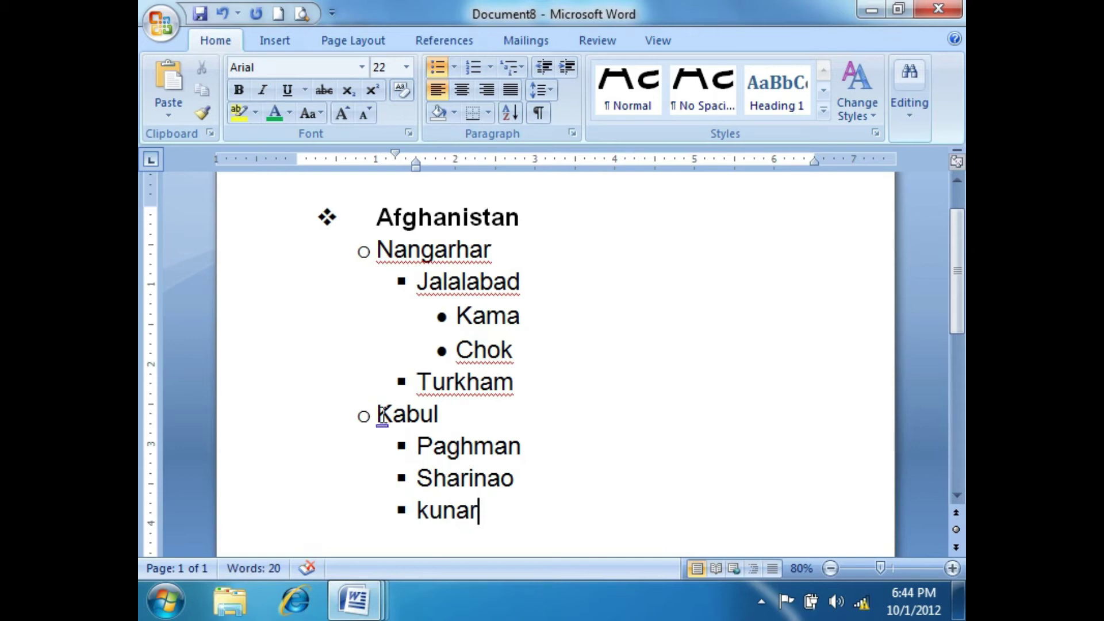
Try moving kunar to the second list level, then undo and erase the word
left_click(454, 69)
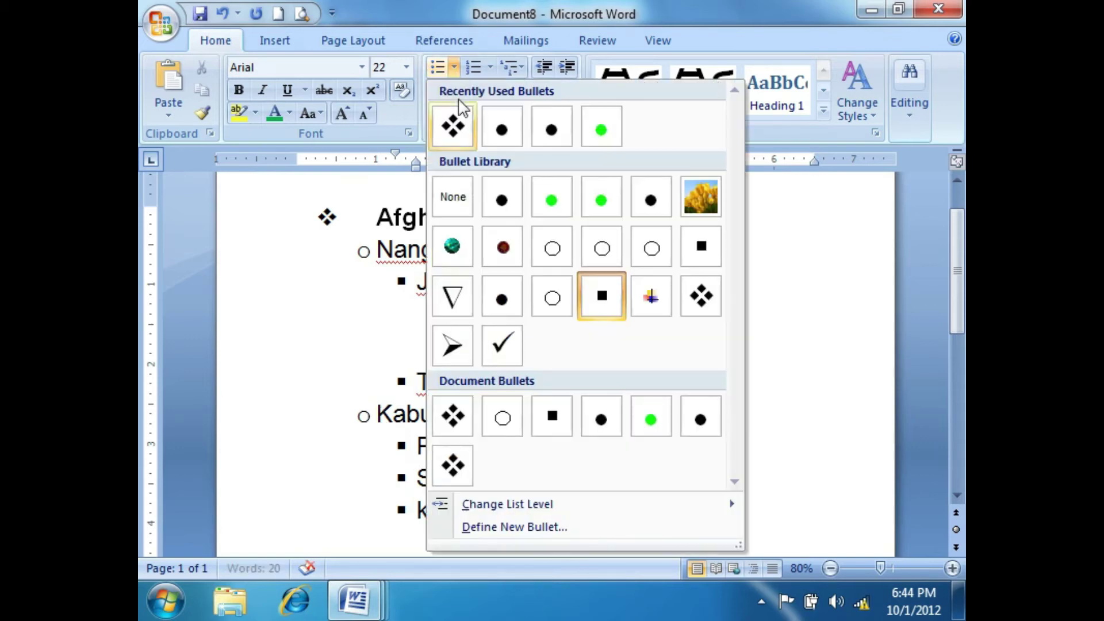
mouse_move(532, 504)
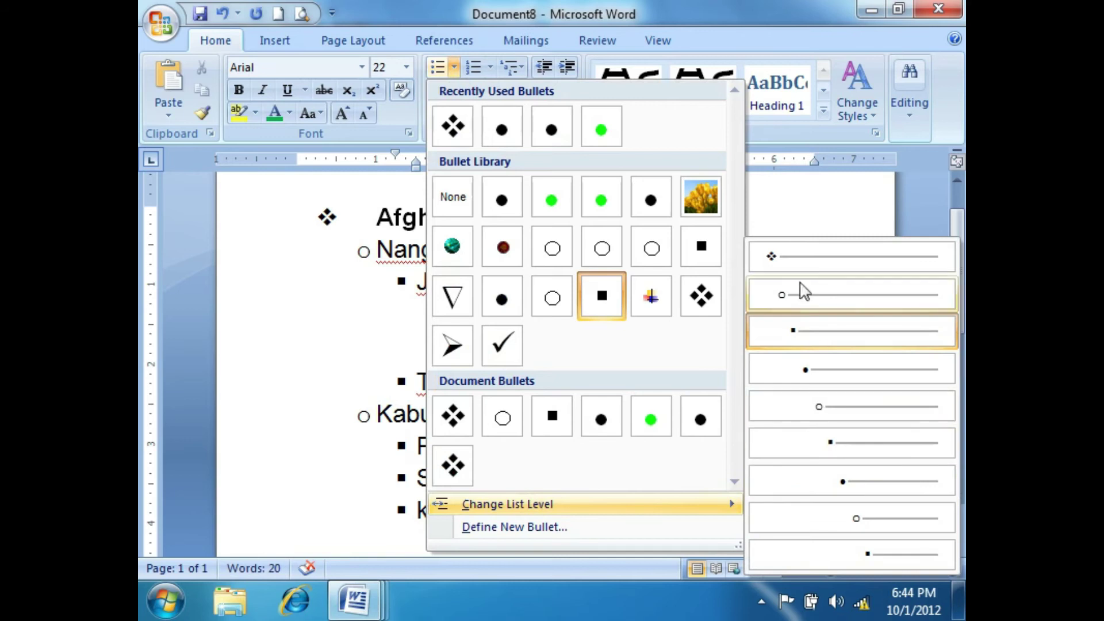
left_click(801, 299)
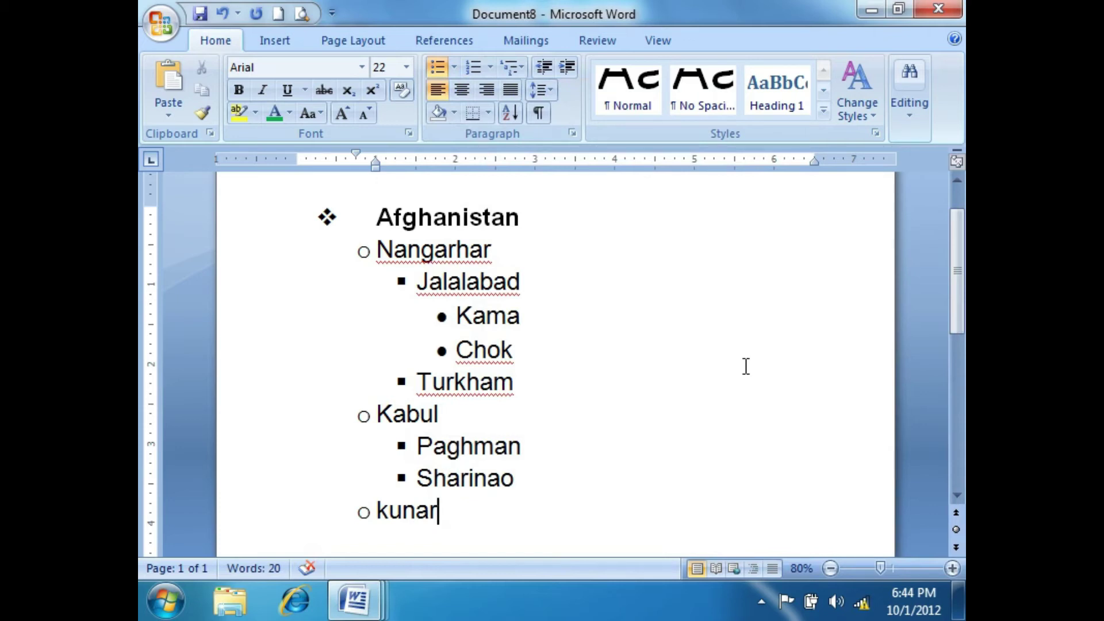
key("ctrl+z")
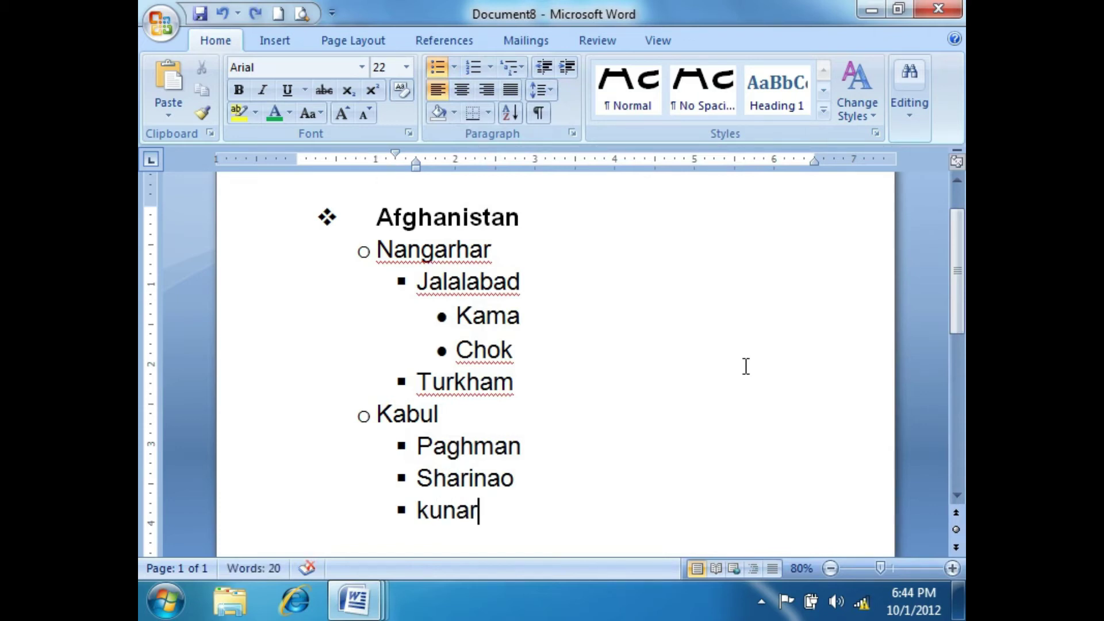
key("BackSpace")
key("BackSpace")
key("BackSpace")
key("BackSpace")
key("BackSpace")
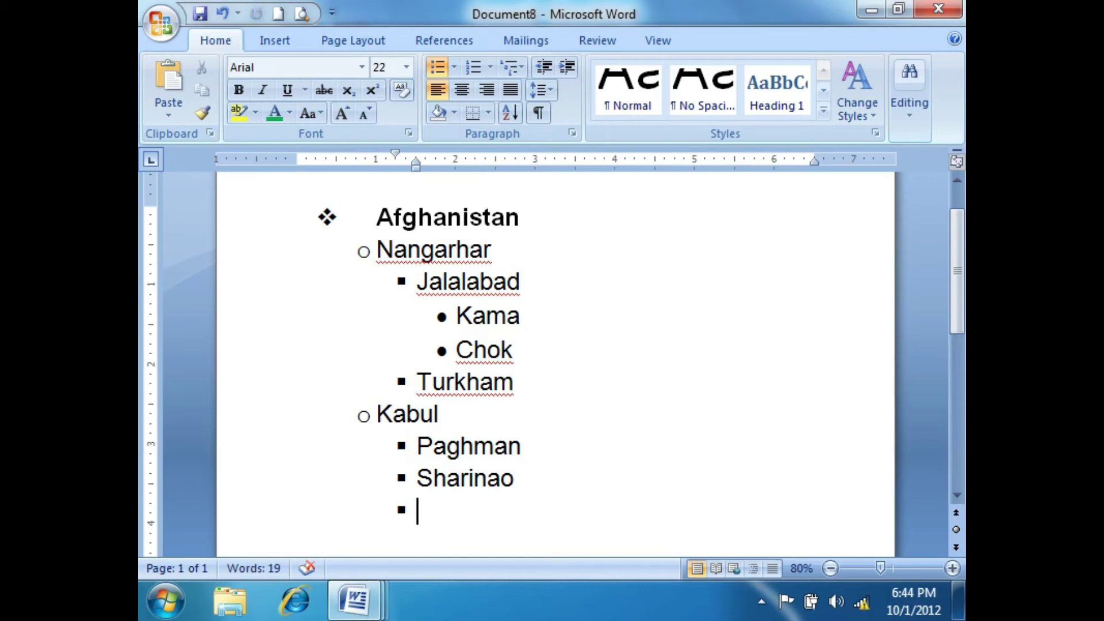
Promote the empty line to Kabul's level and enter Kunar
key("shift+Tab")
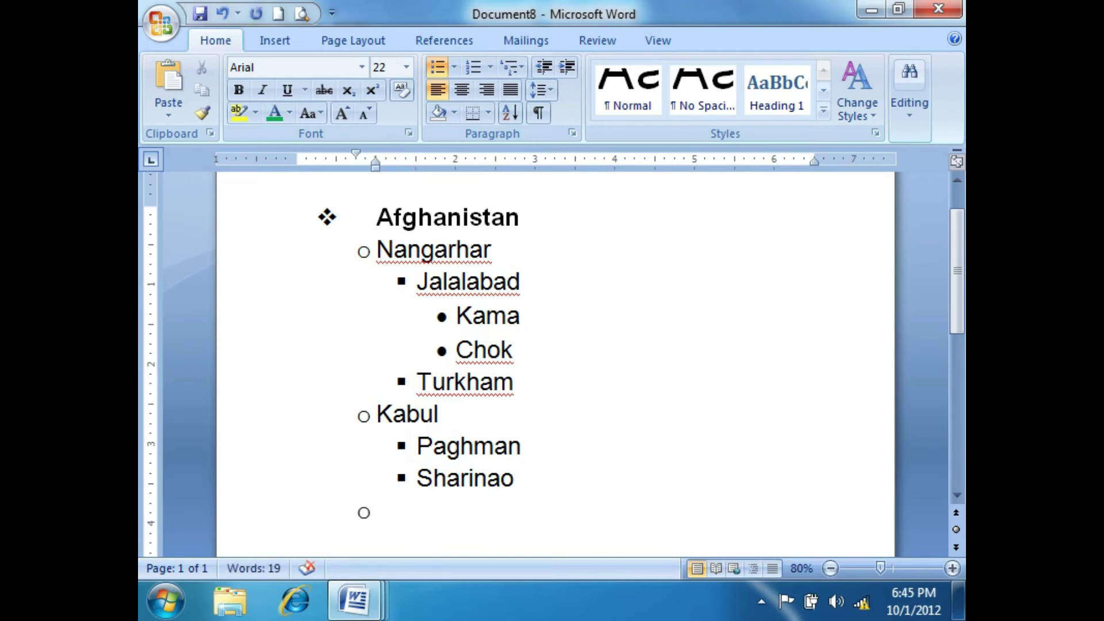
type("kunar")
key("Return")
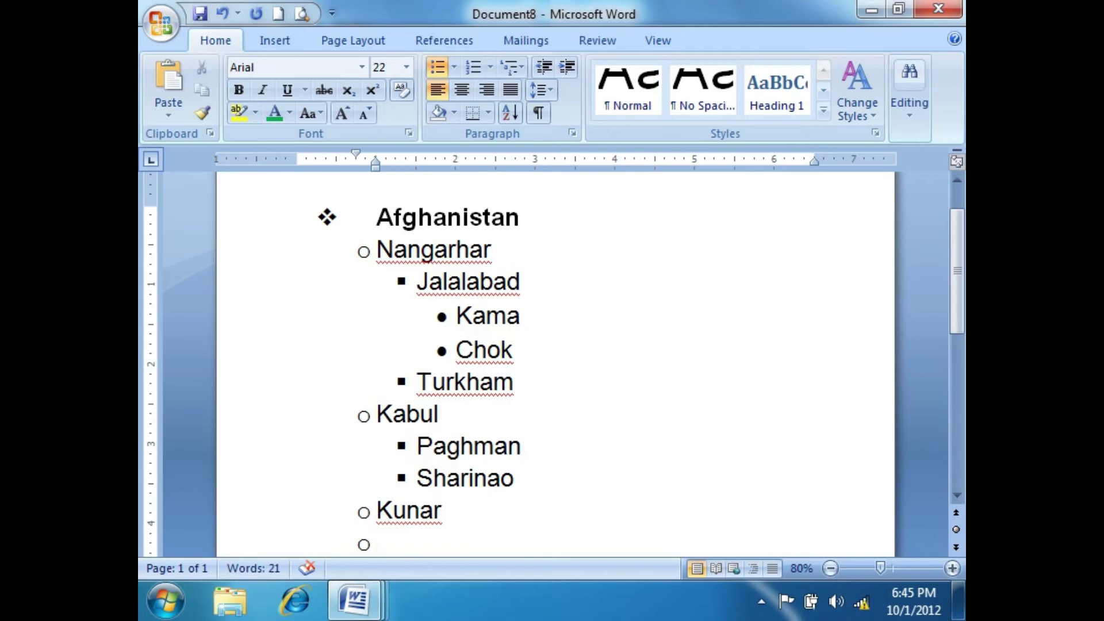
Add Pakistan as a top-level item with KPK indented beneath it
key("shift+Tab")
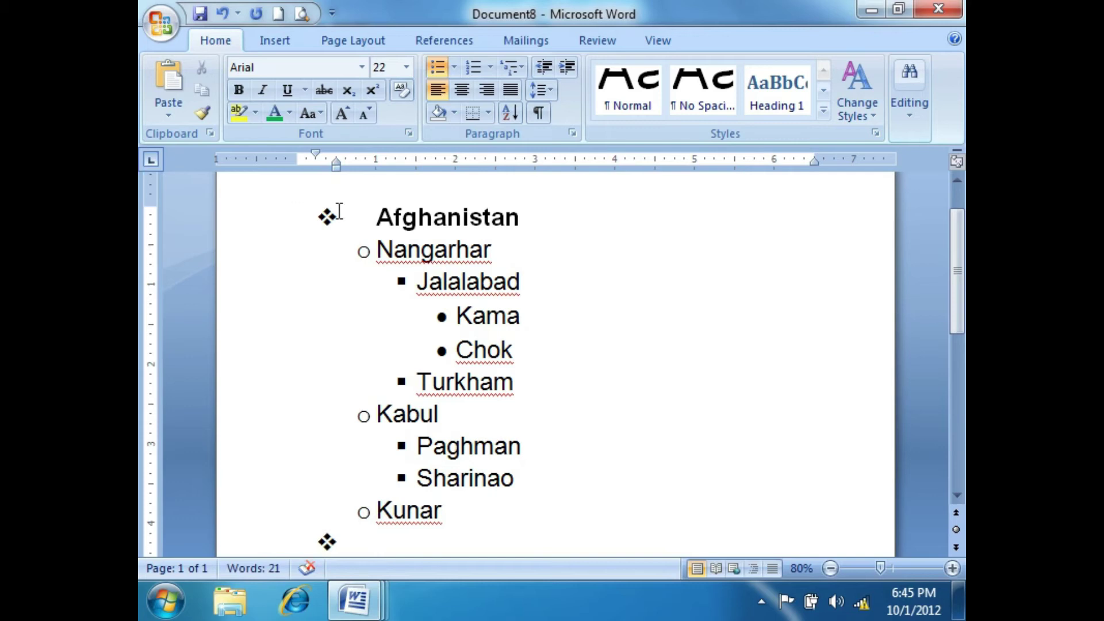
scroll(515, 508, "down", 2)
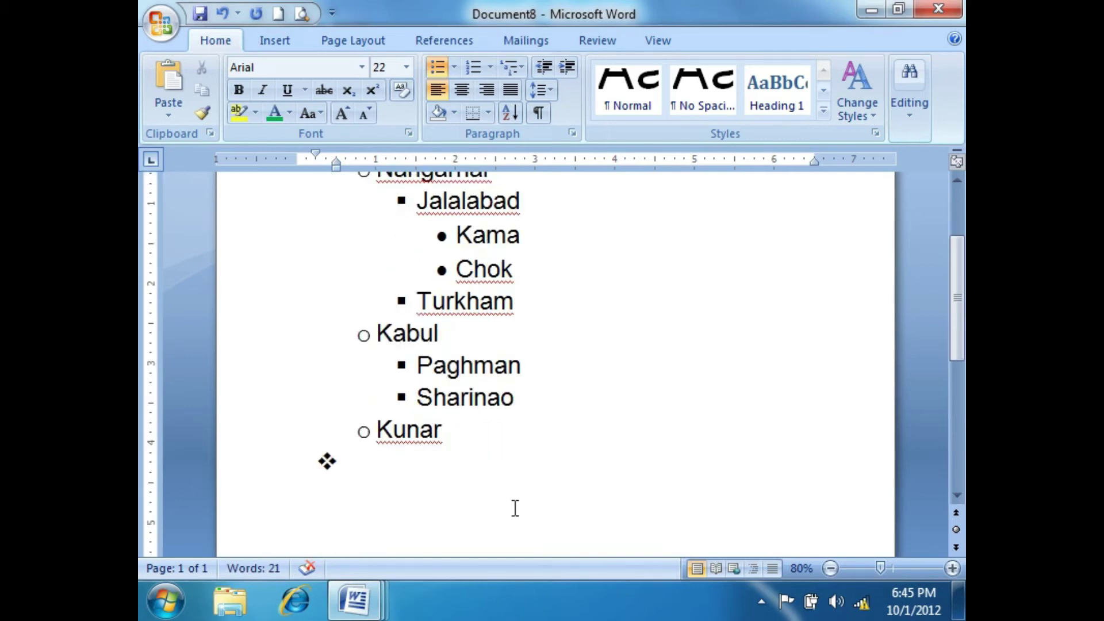
type("pakistan")
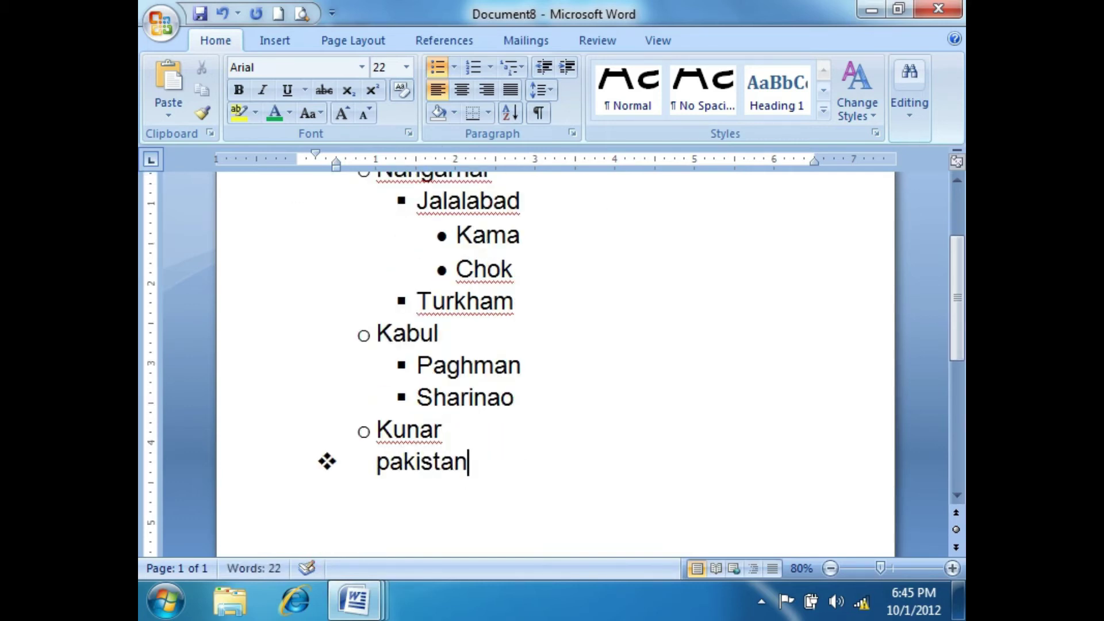
key("Return")
key("Tab")
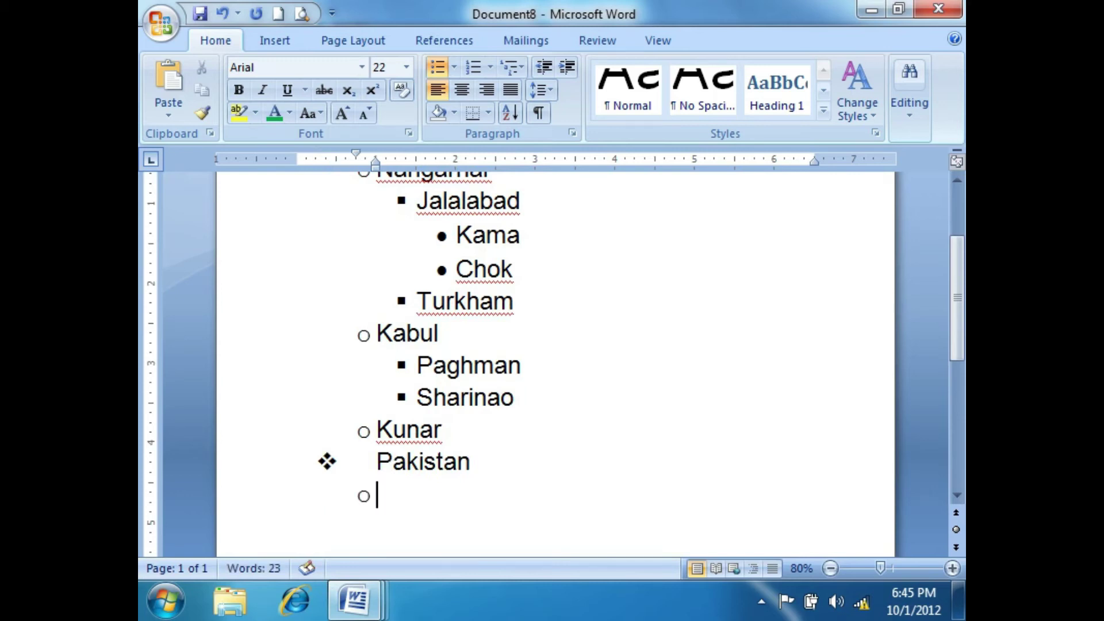
type("KPK")
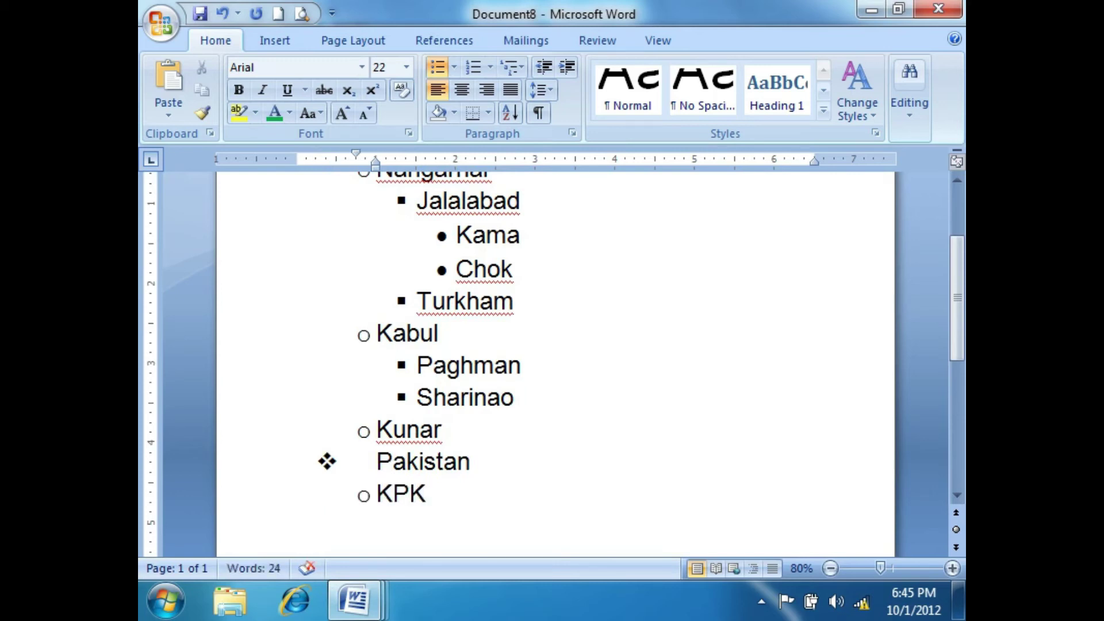
key("Return")
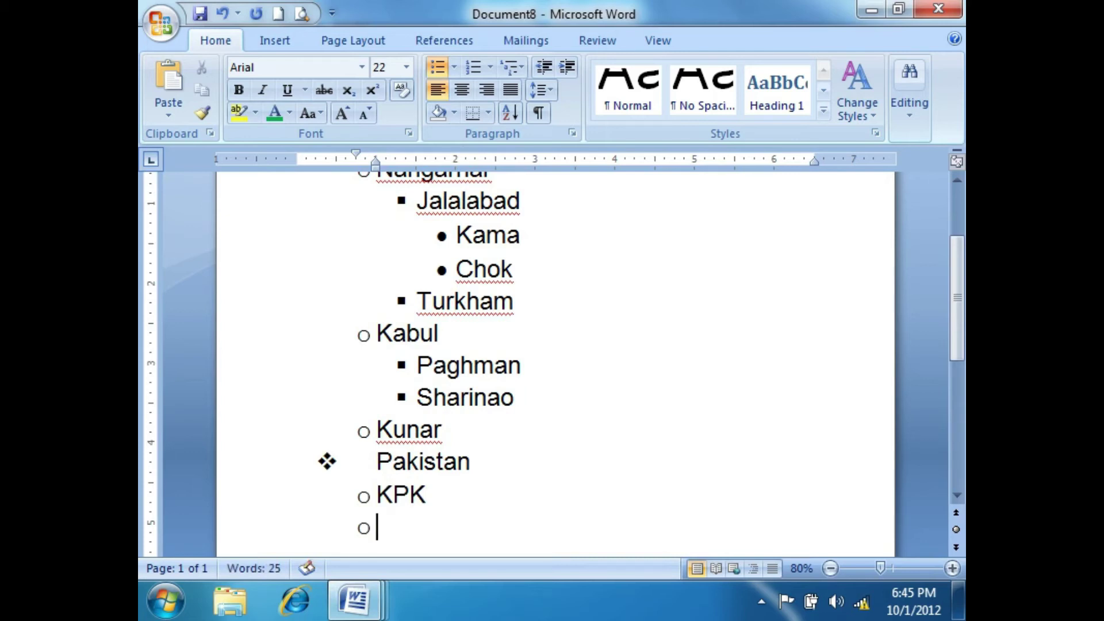
Add Peshawar indented under KPK
type("peshawa")
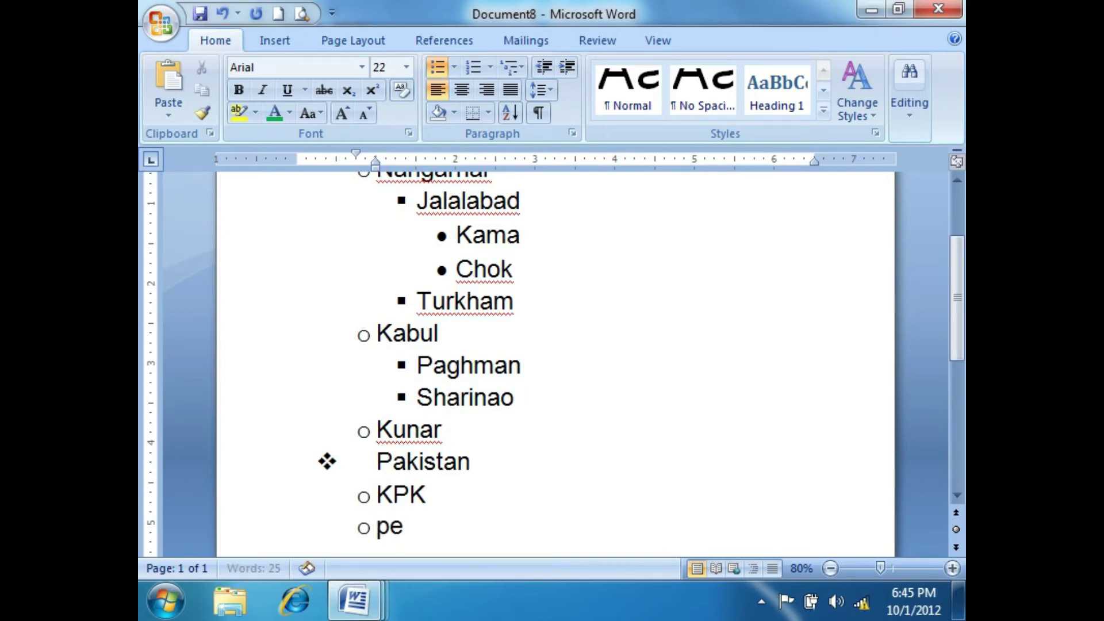
key("BackSpace")
key("BackSpace")
key("BackSpace")
key("BackSpace")
key("BackSpace")
key("BackSpace")
key("BackSpace")
key("Tab")
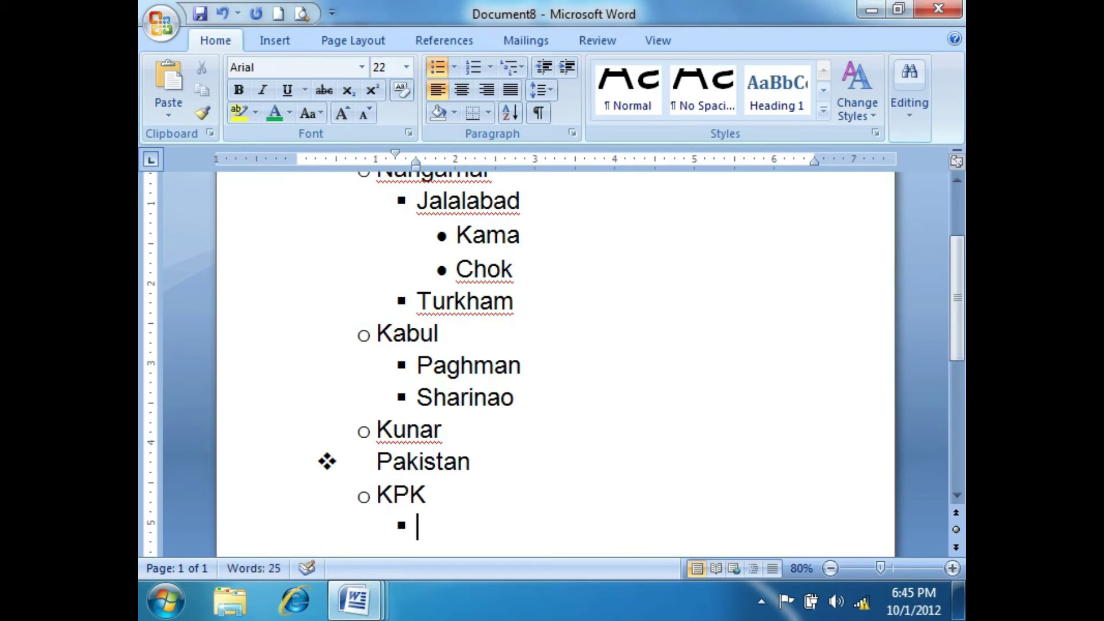
type("peshawar")
key("Return")
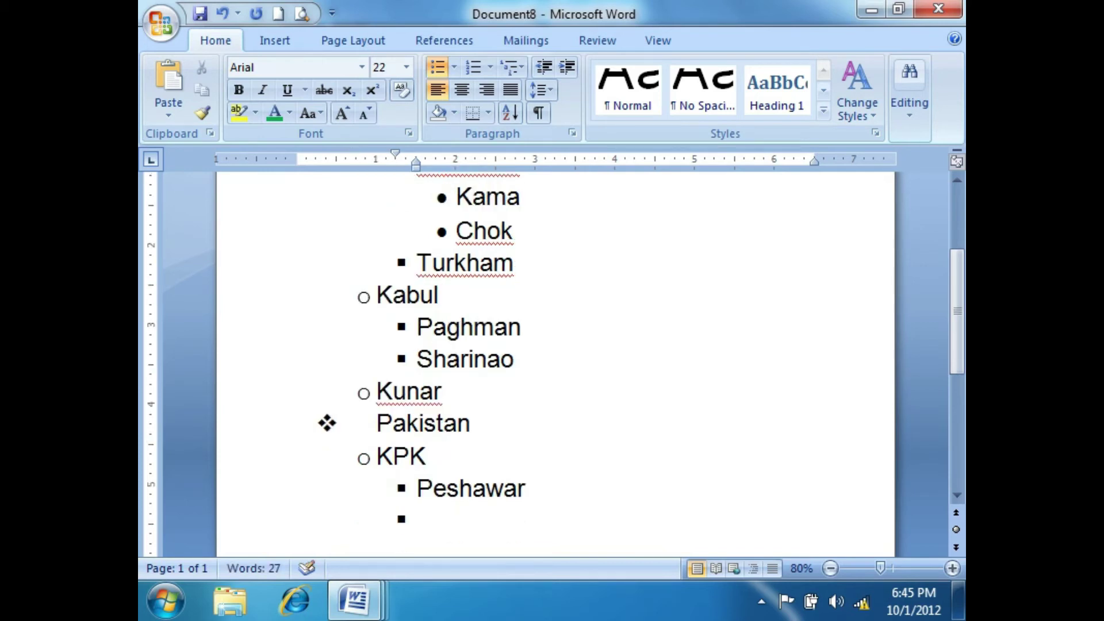
Add Sadder, Police line and Board bazaar nested under Peshawar
key("Tab")
type("saddar")
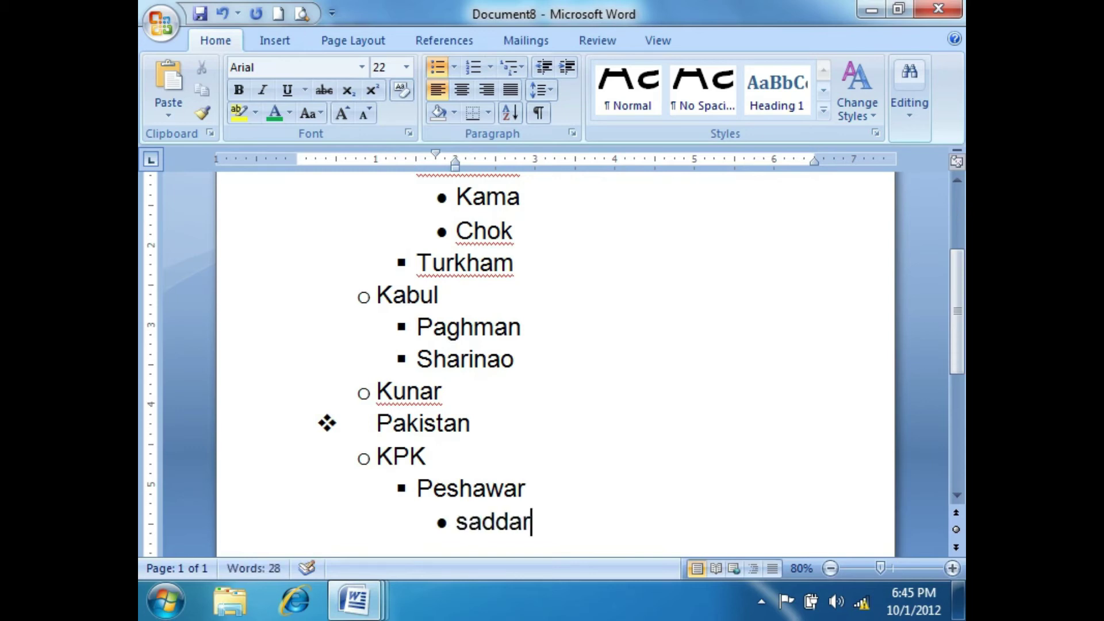
key("Return")
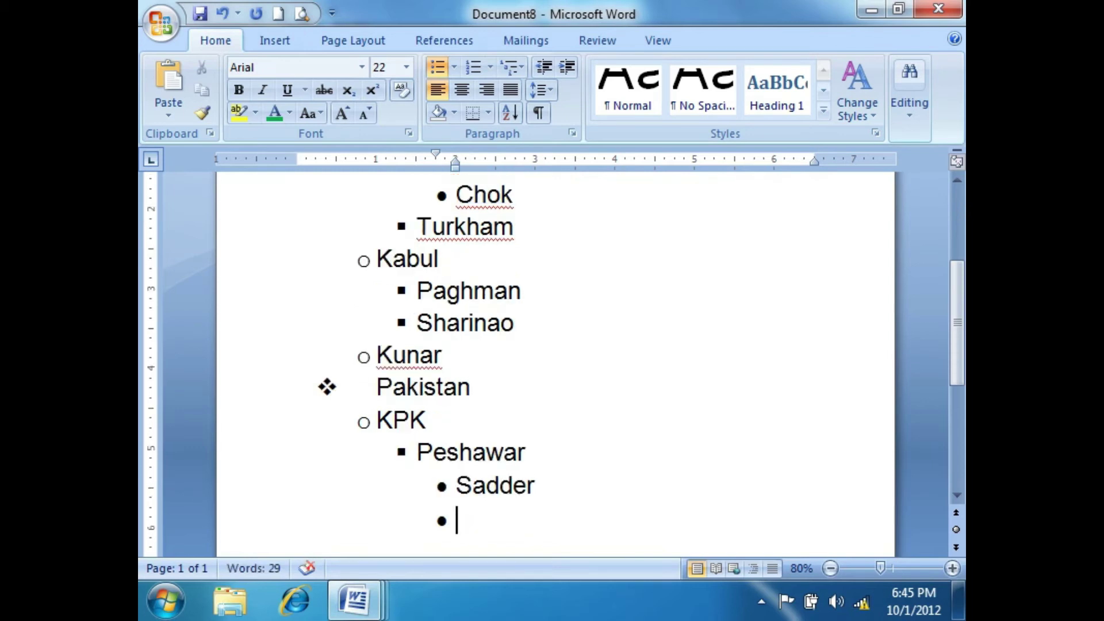
type("pli")
key("BackSpace")
key("BackSpace")
type("olice li")
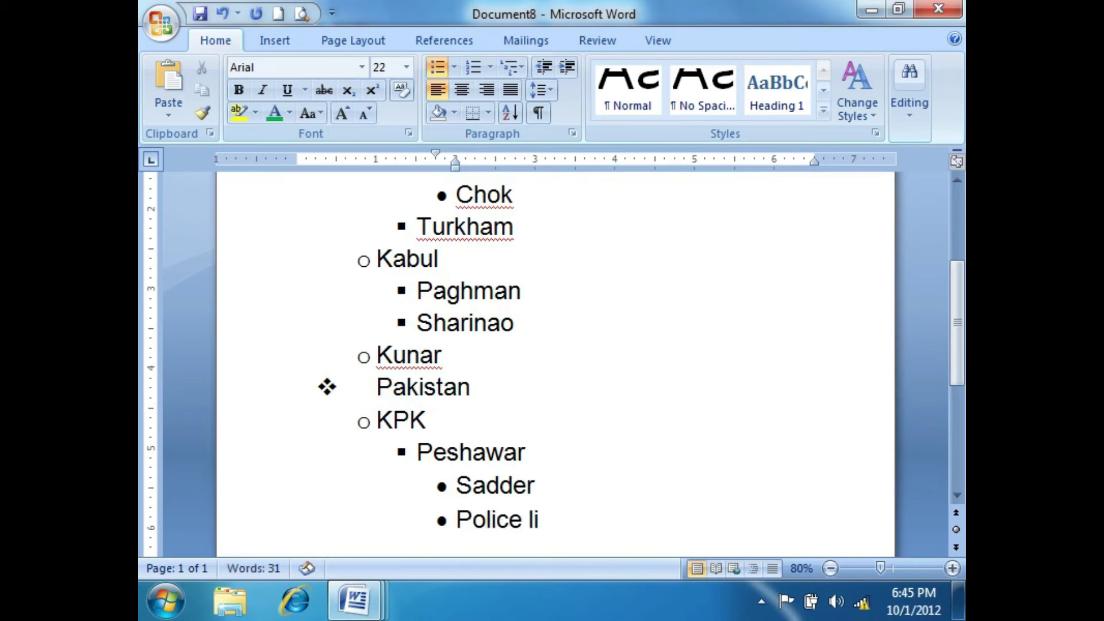
type("ne")
key("Return")
type("b")
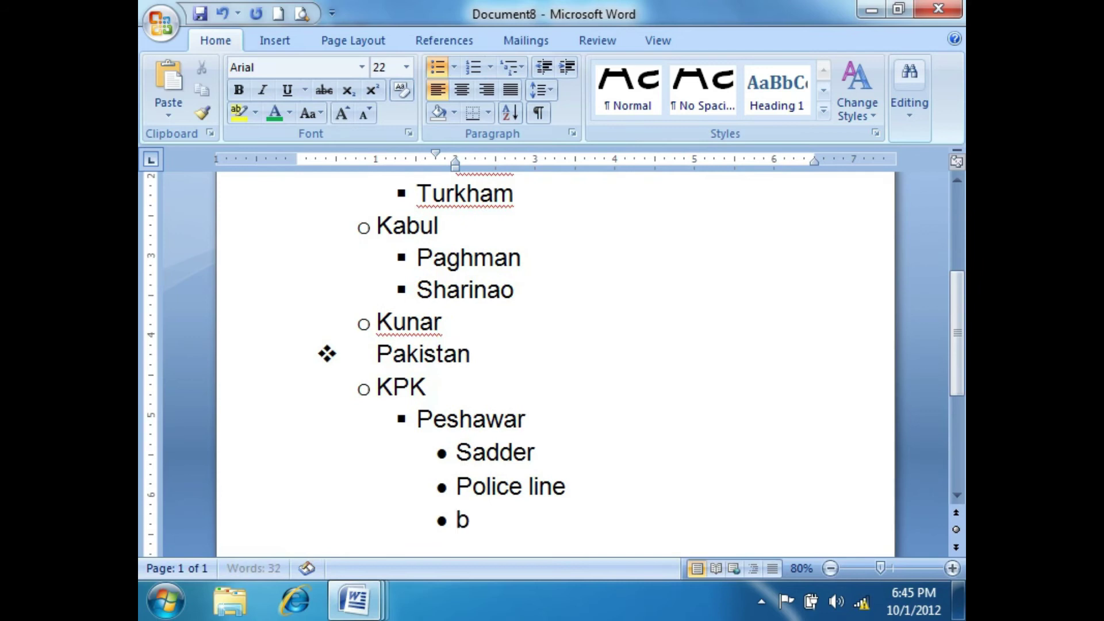
type("oard bazar")
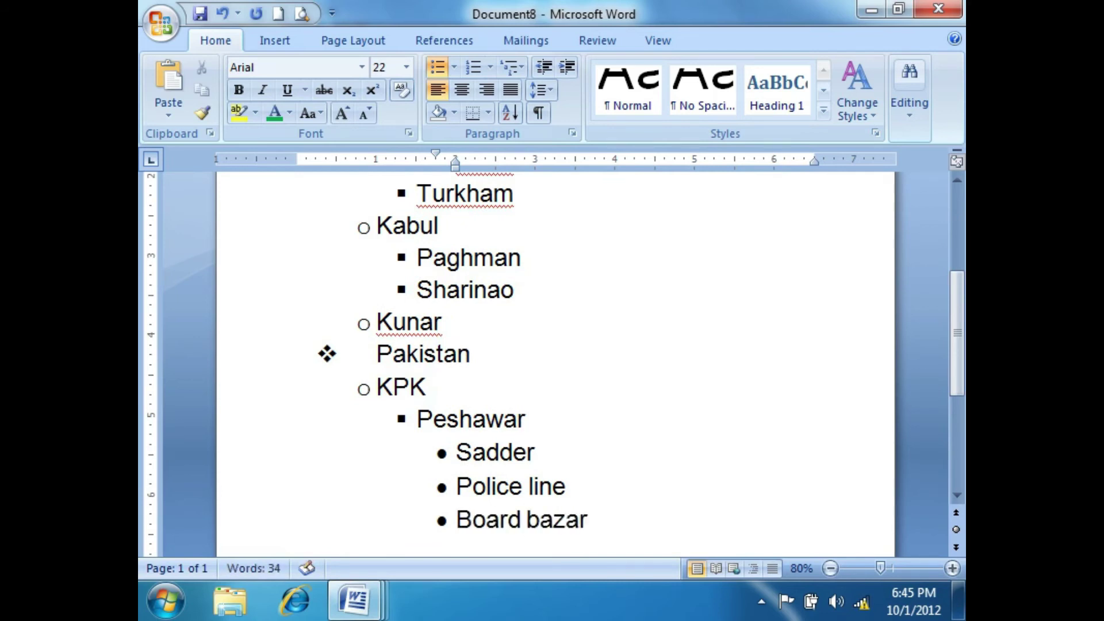
key("Return")
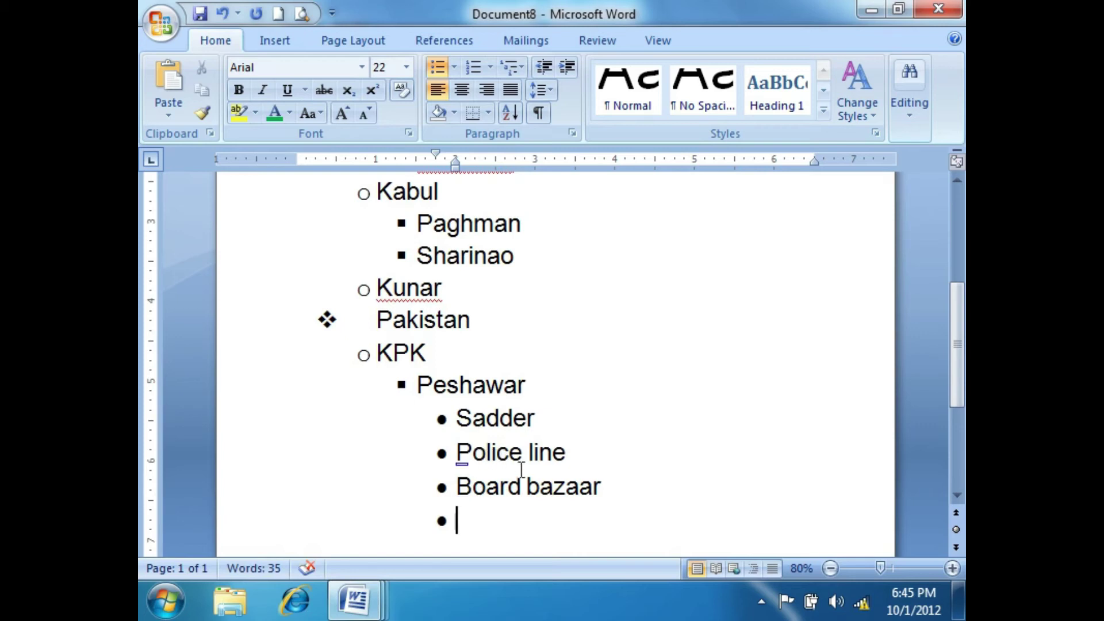
Add Nasir bagh as a sub-item indented under Board bazaar
left_click(602, 487)
key("Return")
key("Tab")
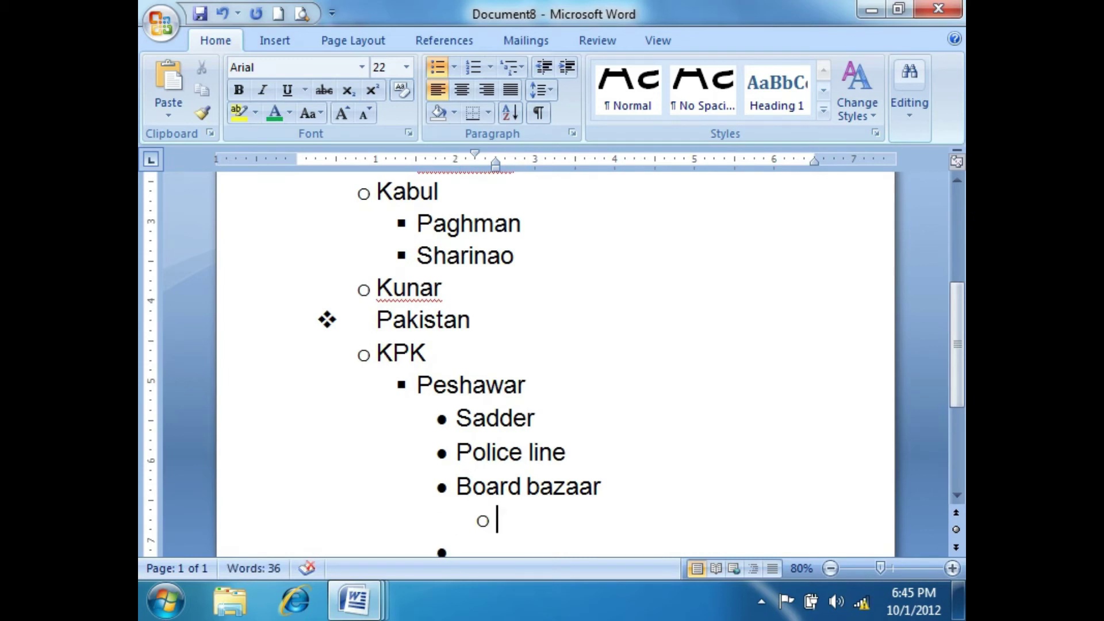
type("nasir bac")
key("BackSpace")
type("gh")
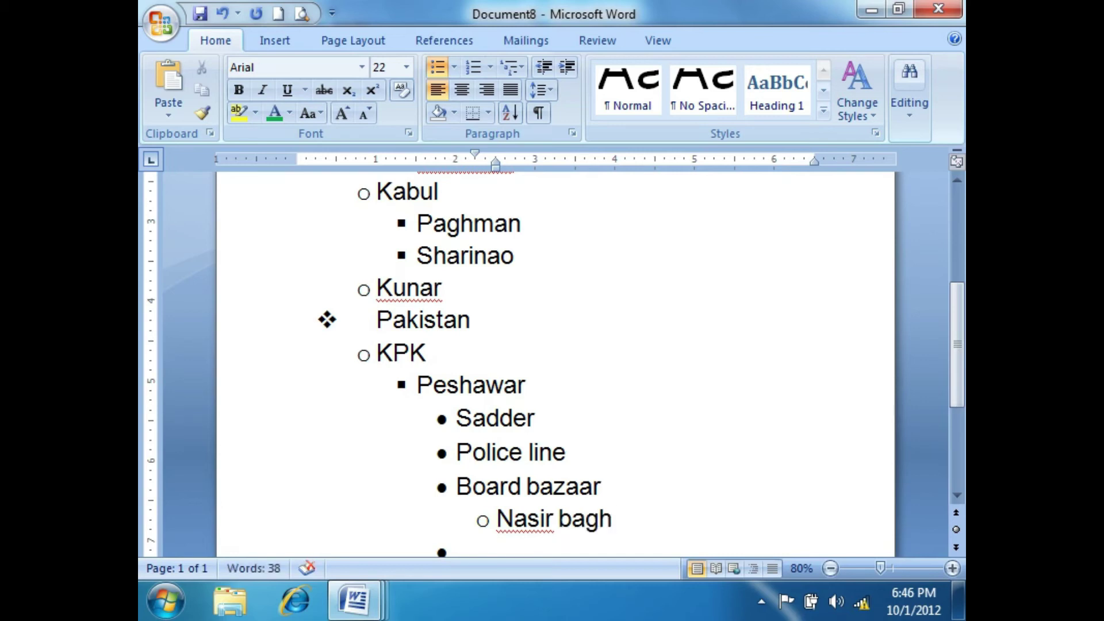
key("Return")
key("Tab")
type("Gh")
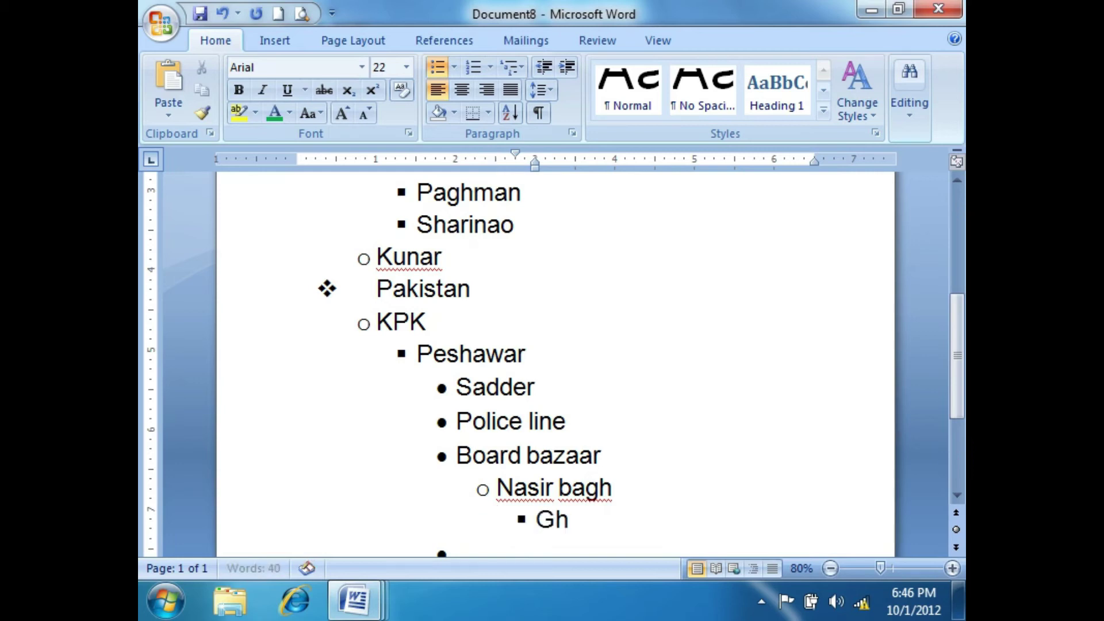
type("ulam jha")
key("BackSpace")
key("BackSpace")
type("anb")
key("BackSpace")
key("Return")
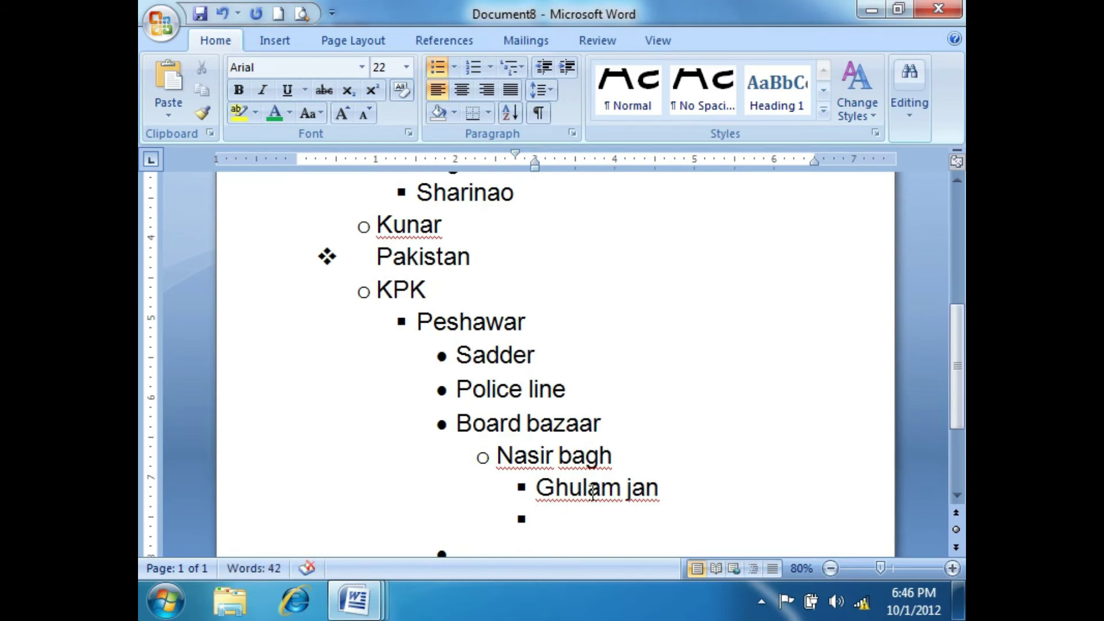
Leave the list levels and type a line of unbulleted filler text
left_click(454, 68)
mouse_move(532, 508)
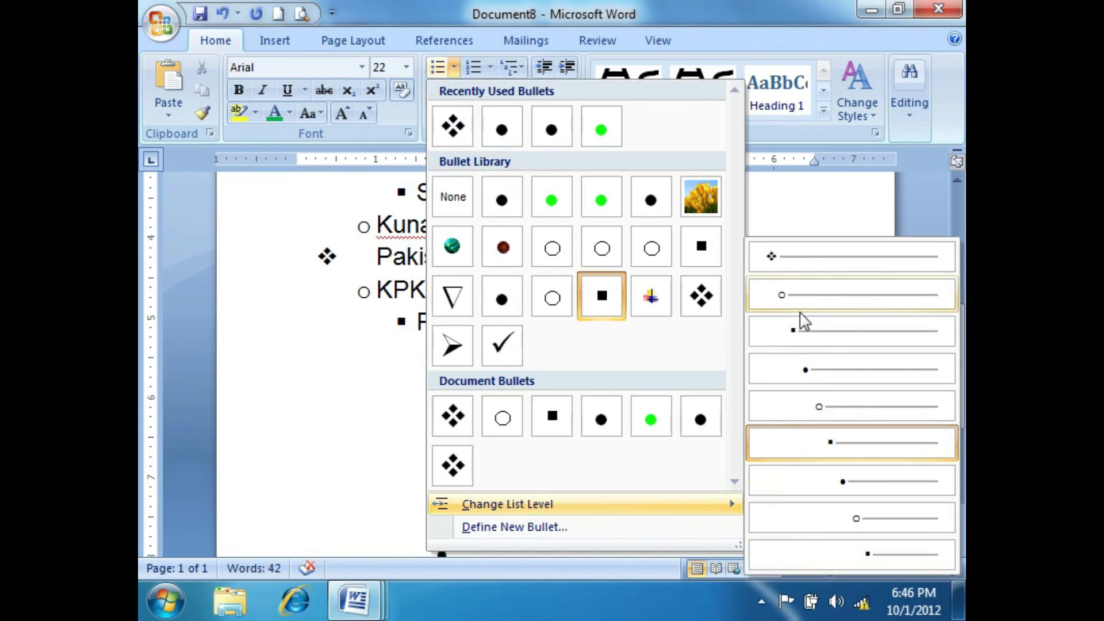
left_click(815, 216)
key("shift+Tab")
key("shift+Tab")
key("shift+Tab")
key("shift+Tab")
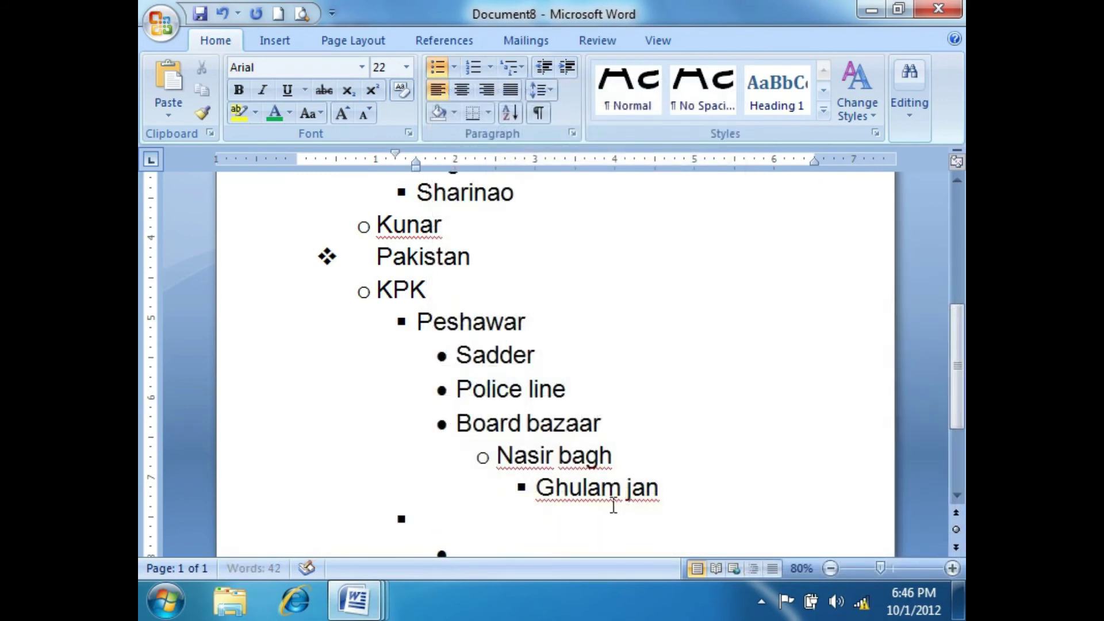
key("shift+Tab")
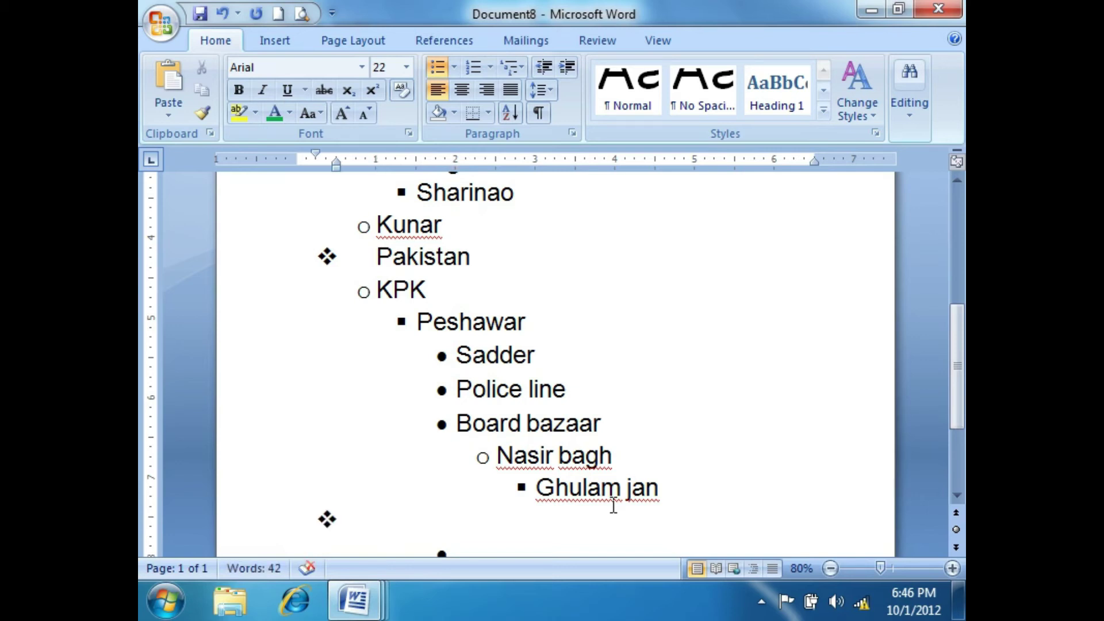
key("Return")
type("znxcnvzxcvzxcvzzxc zxcv zcxv zxcvz xcvzxc zxc")
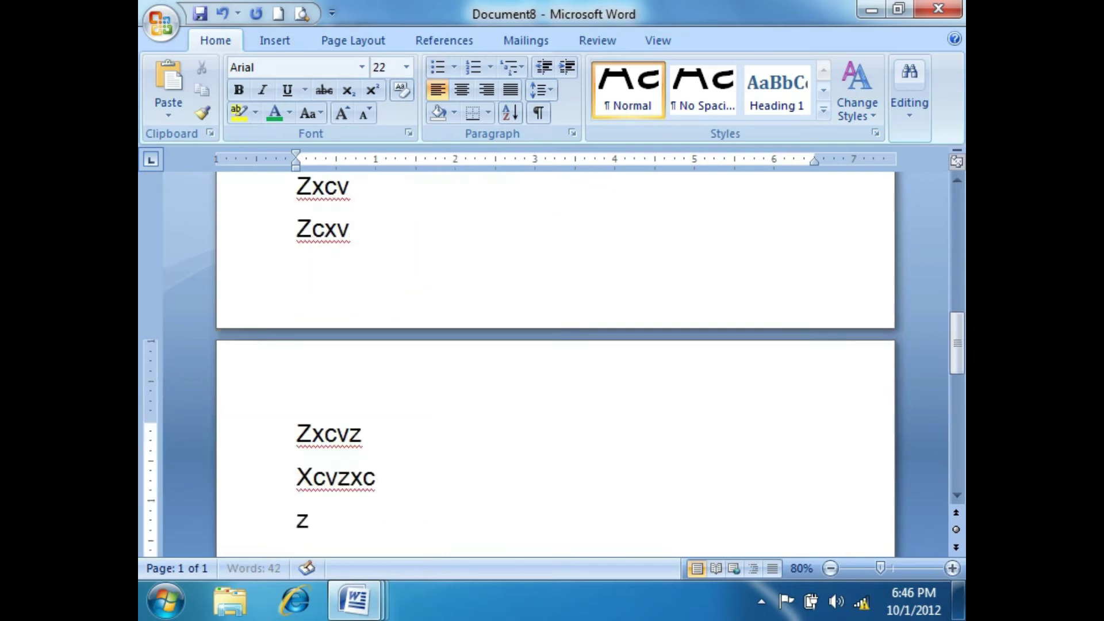
Create a new blank document, Document9
key("Return")
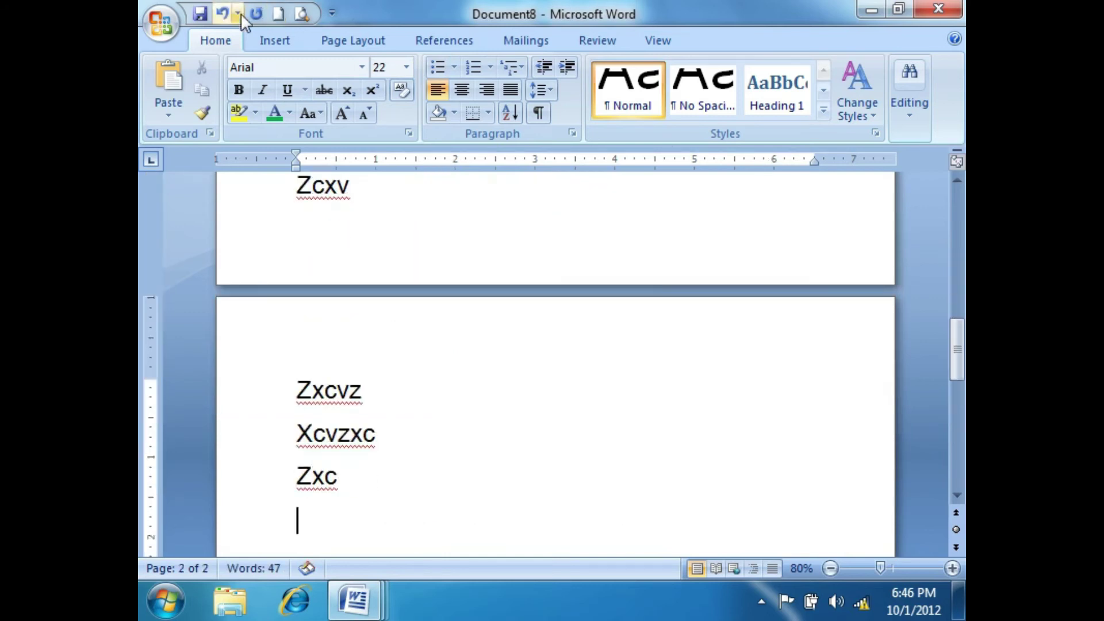
left_click(282, 13)
left_click(453, 67)
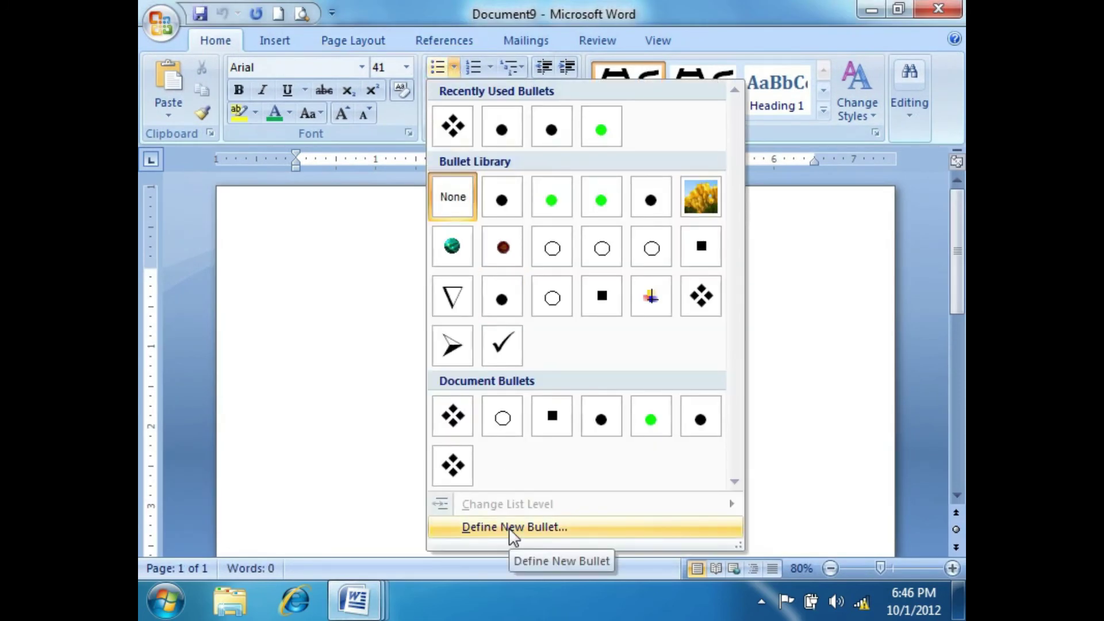
Switch back to Document8 and scroll through the nested list
left_click(353, 599)
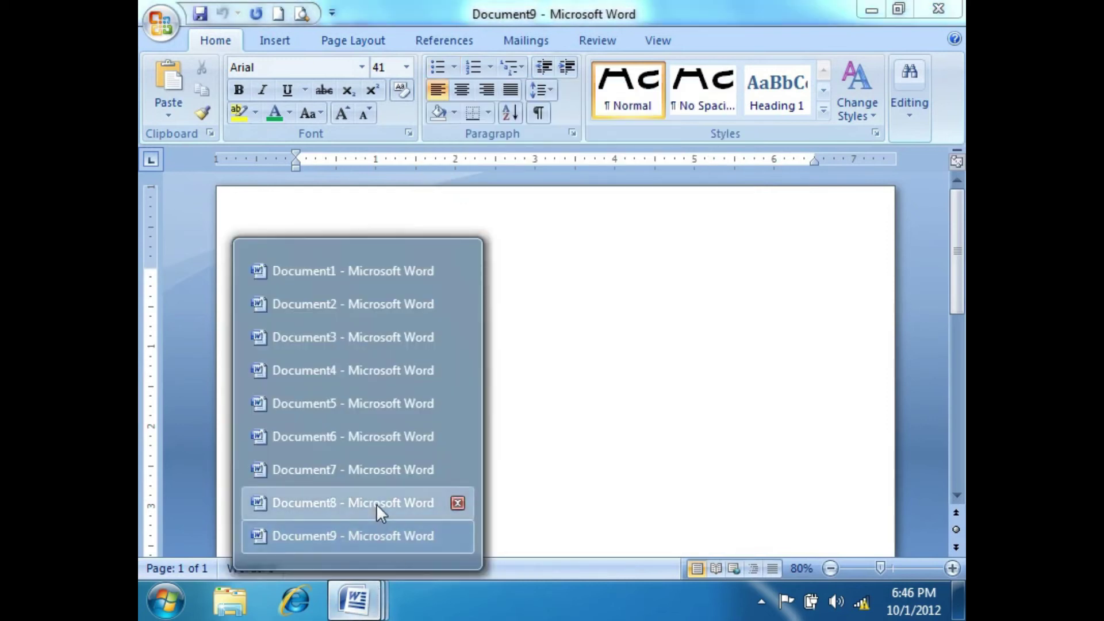
left_click(376, 504)
scroll(458, 471, "up", 10)
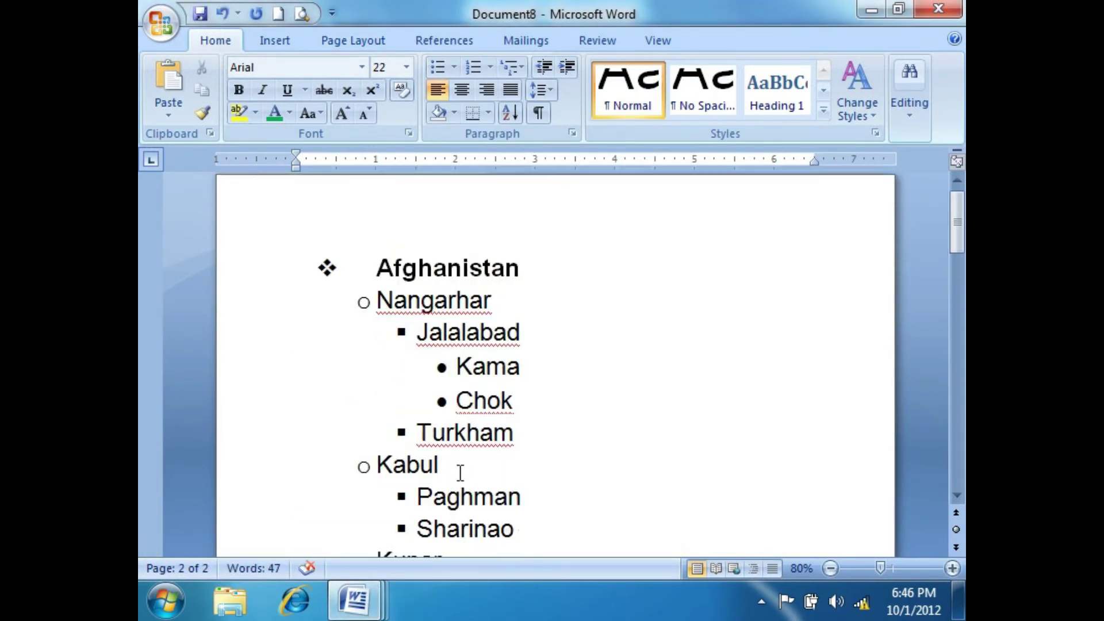
scroll(460, 472, "down", 3)
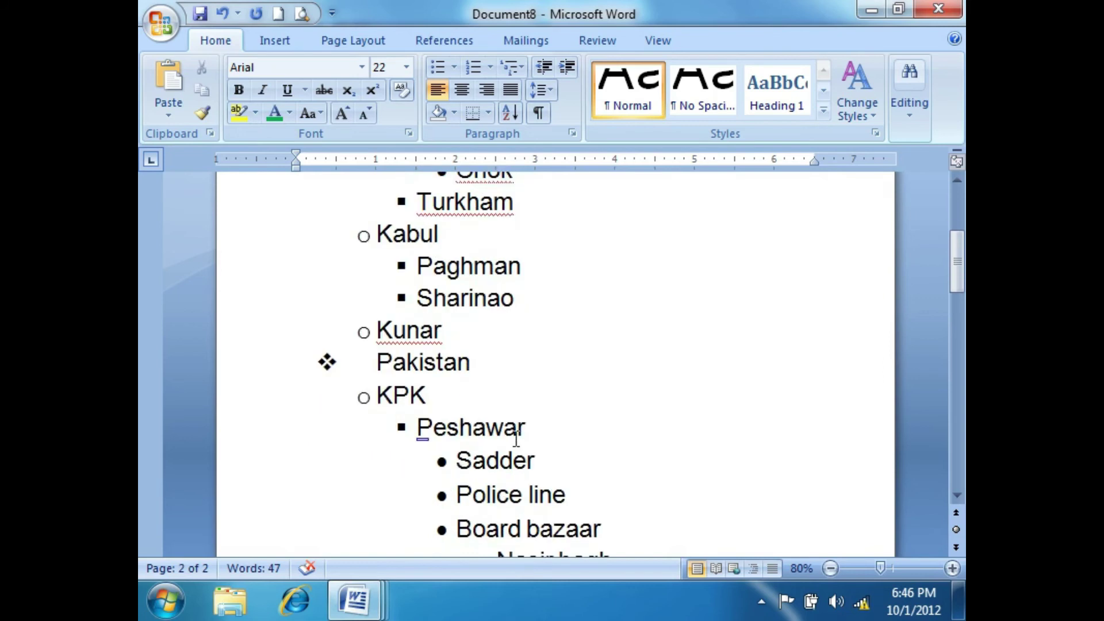
scroll(547, 474, "down", 2)
scroll(523, 419, "up", 3)
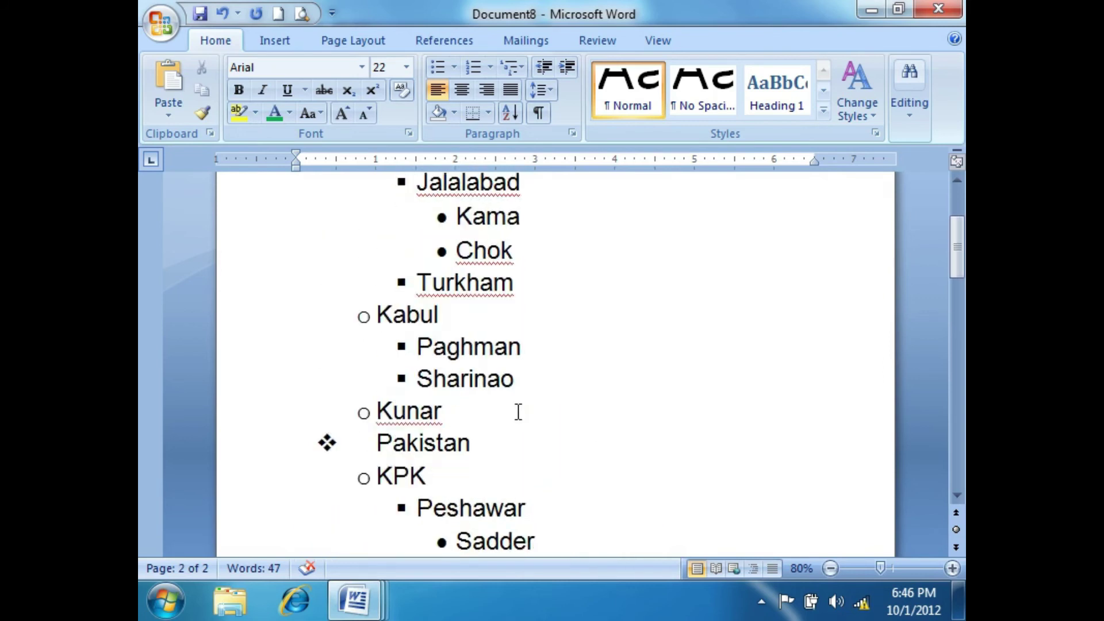
Put Afghanistan through Sharinao at bullet list level 1
left_click_drag(541, 422, 303, 244)
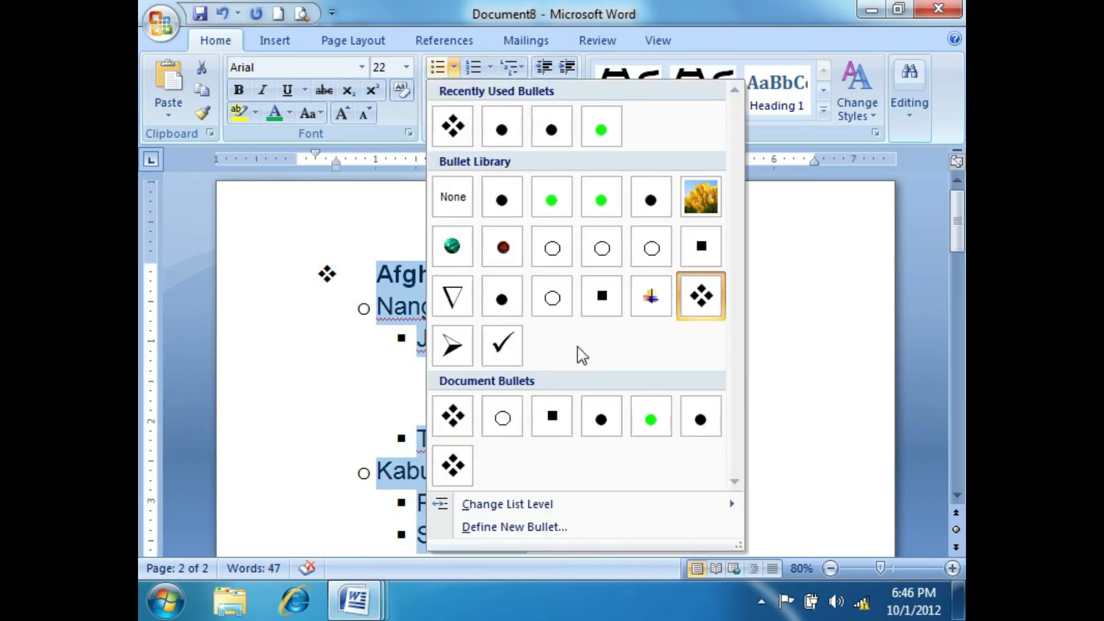
left_click(454, 67)
mouse_move(590, 518)
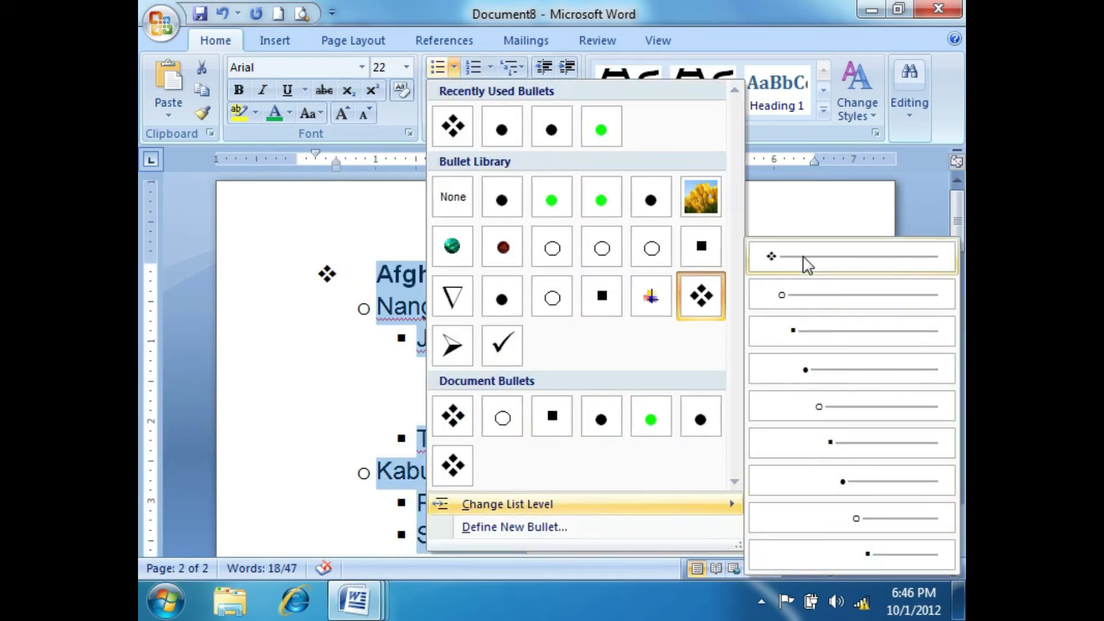
left_click(805, 262)
Delete everything from Kunar to the end, then reselect the remaining nine list items
left_click(594, 446)
scroll(593, 446, "down", 2)
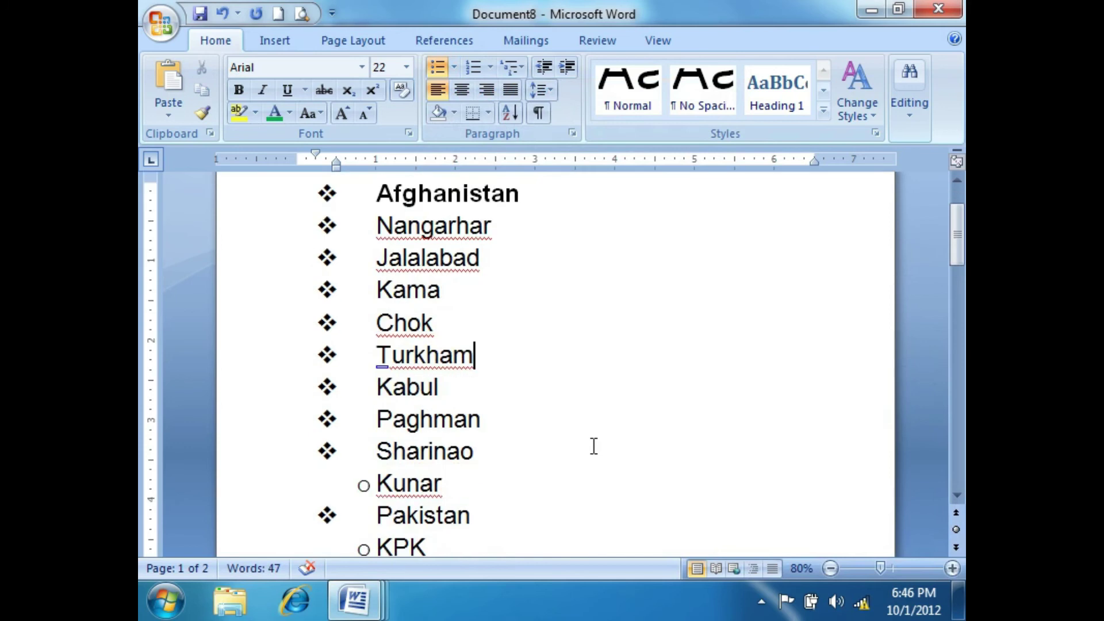
left_click_drag(355, 449, 573, 567)
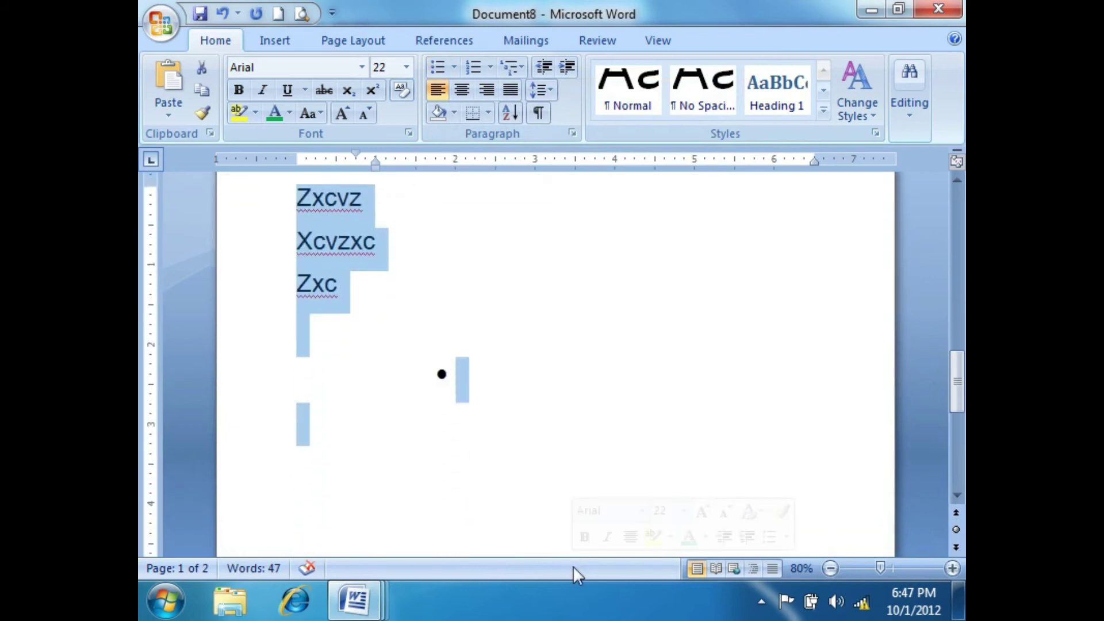
key("Delete")
scroll(460, 466, "down", 3)
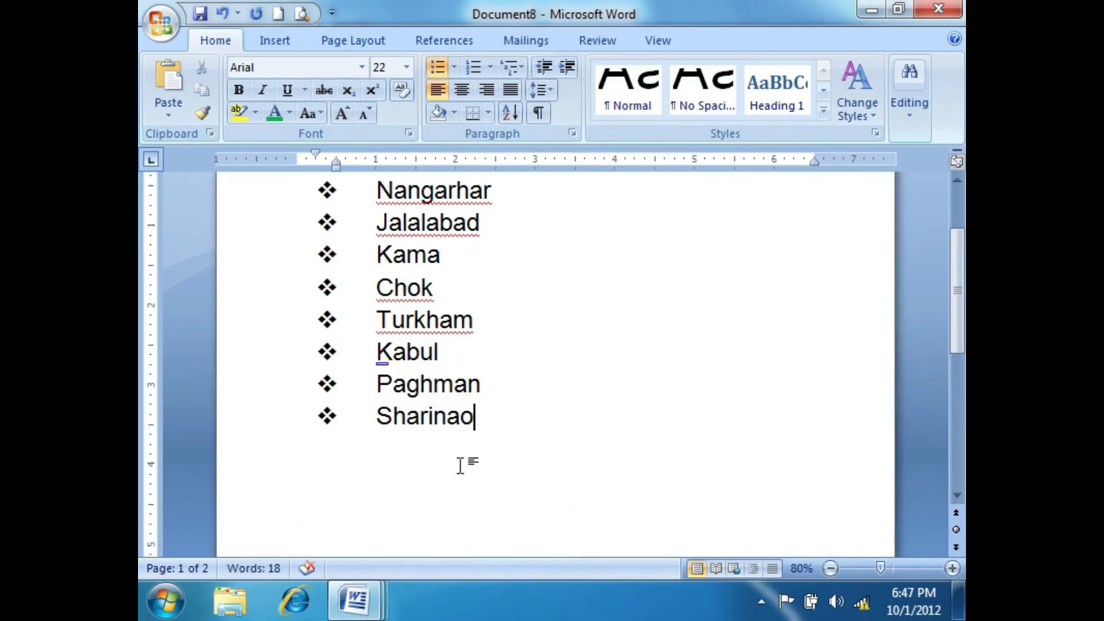
left_click_drag(497, 432, 373, 178)
left_click_drag(372, 265, 372, 266)
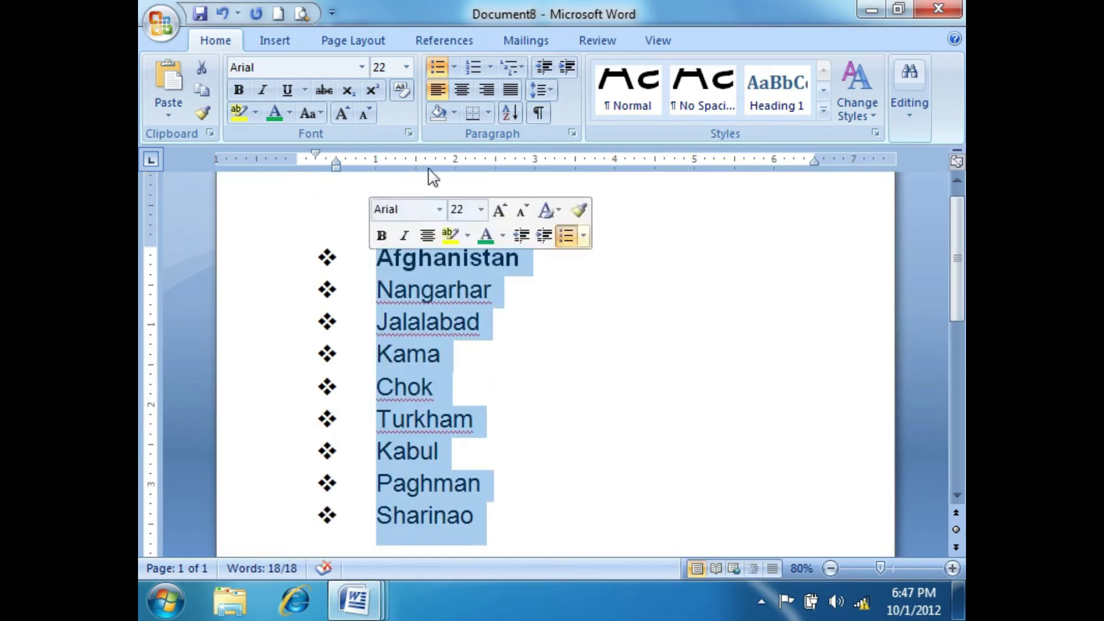
Define a pointing-hand Wingdings bullet (character 70) and apply it to the nine items
left_click(452, 70)
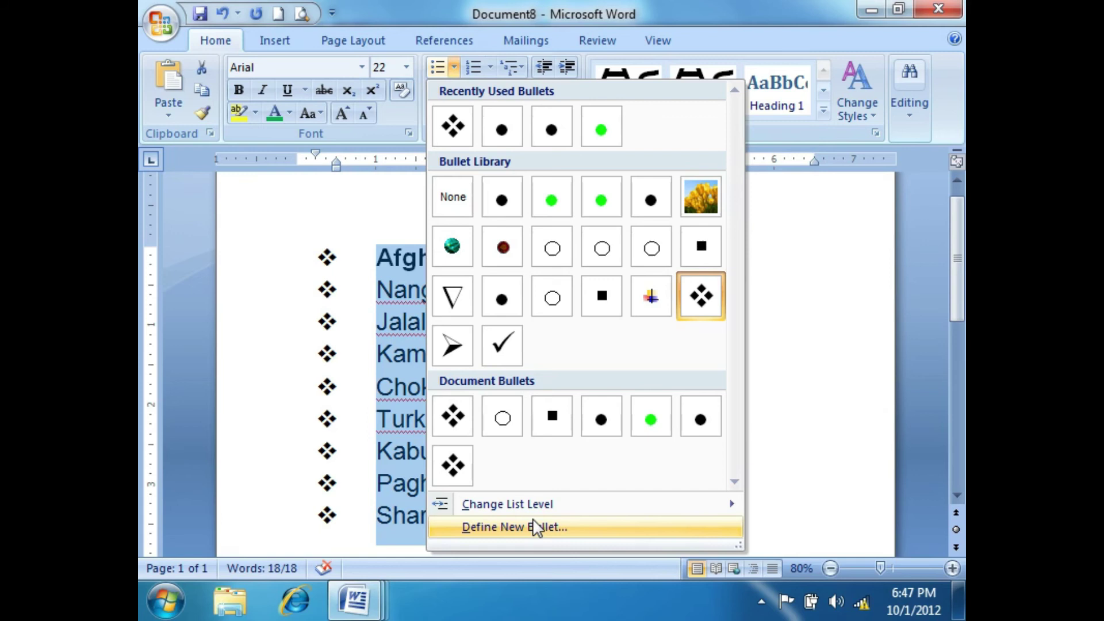
left_click(535, 526)
left_click_drag(789, 217, 444, 105)
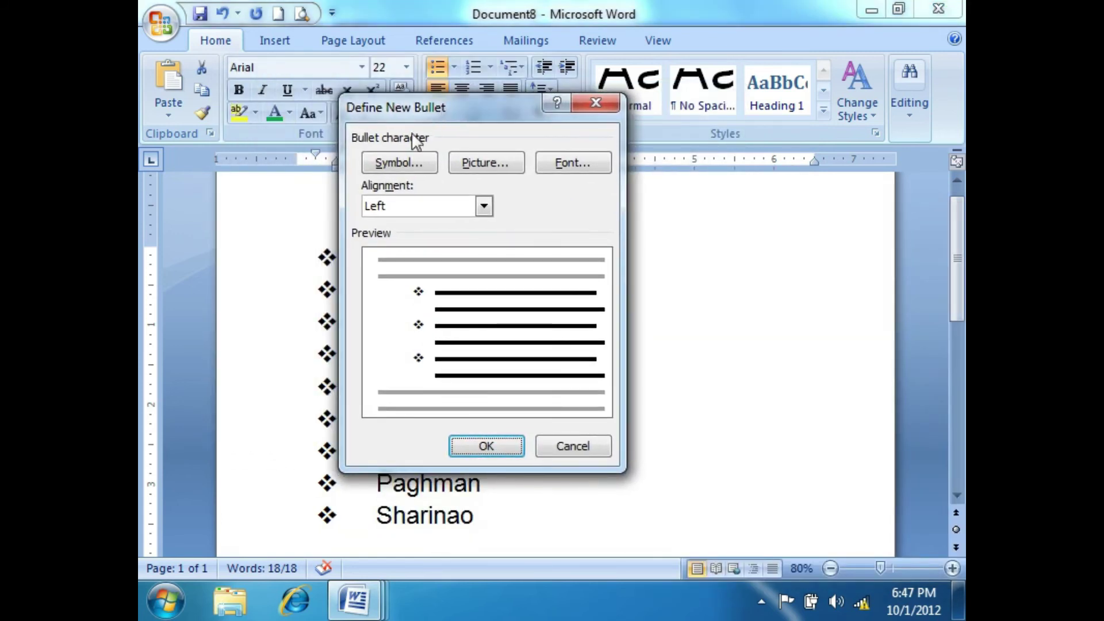
left_click(395, 164)
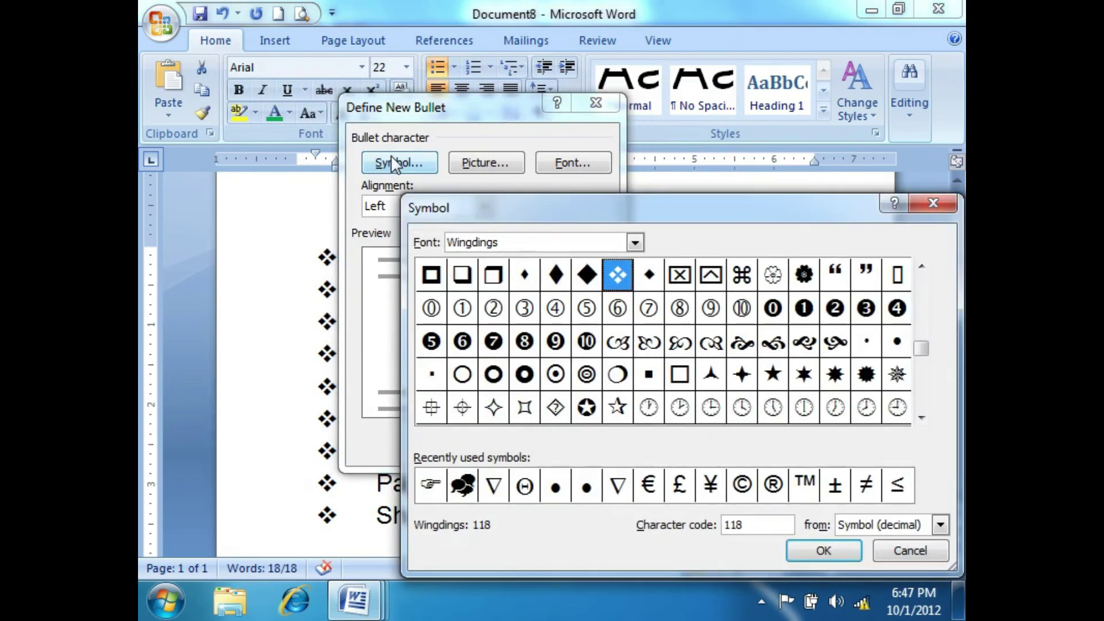
left_click_drag(558, 206, 438, 127)
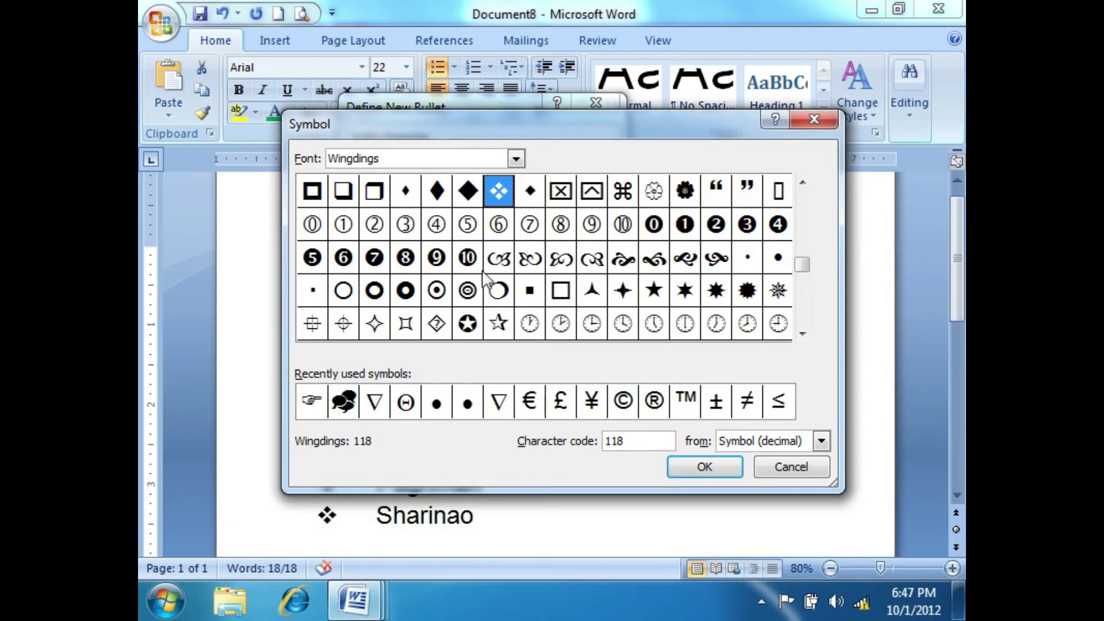
left_click(316, 407)
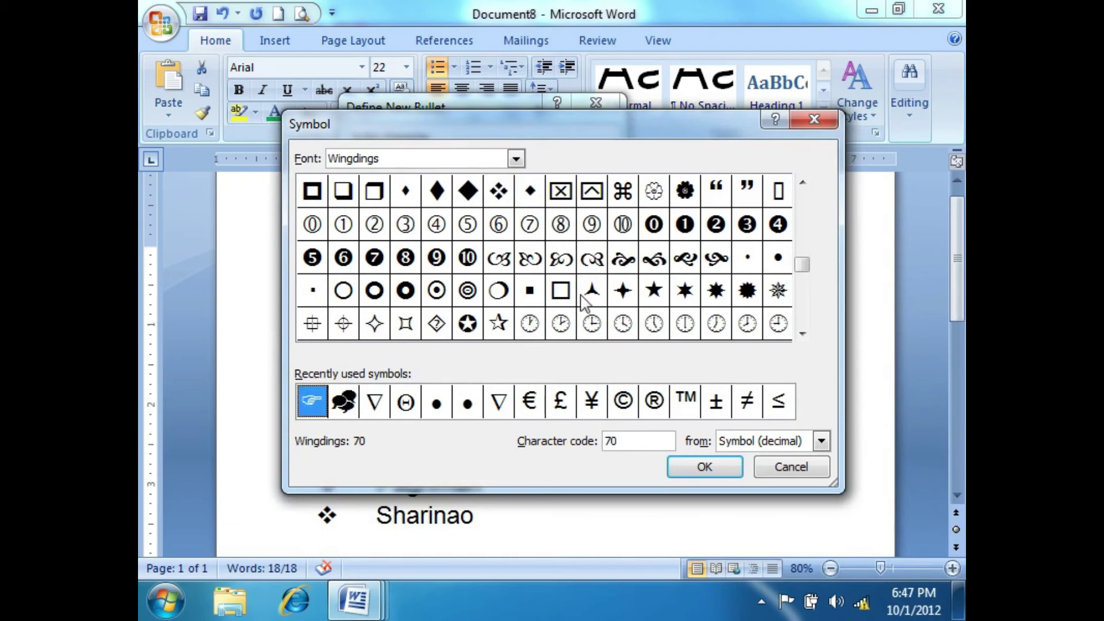
left_click(724, 464)
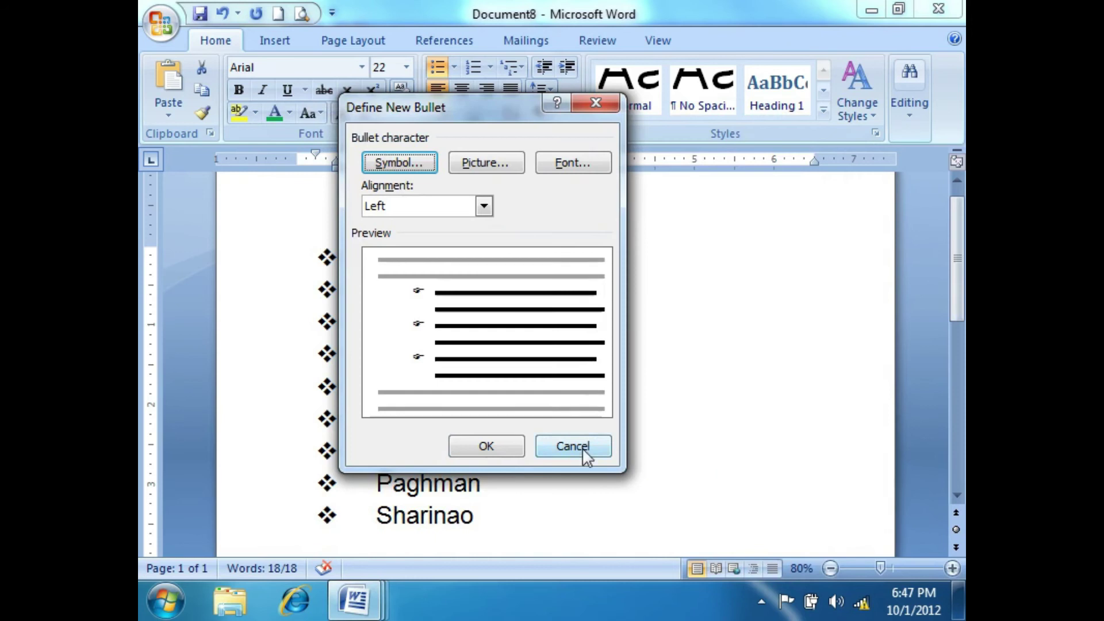
left_click(506, 454)
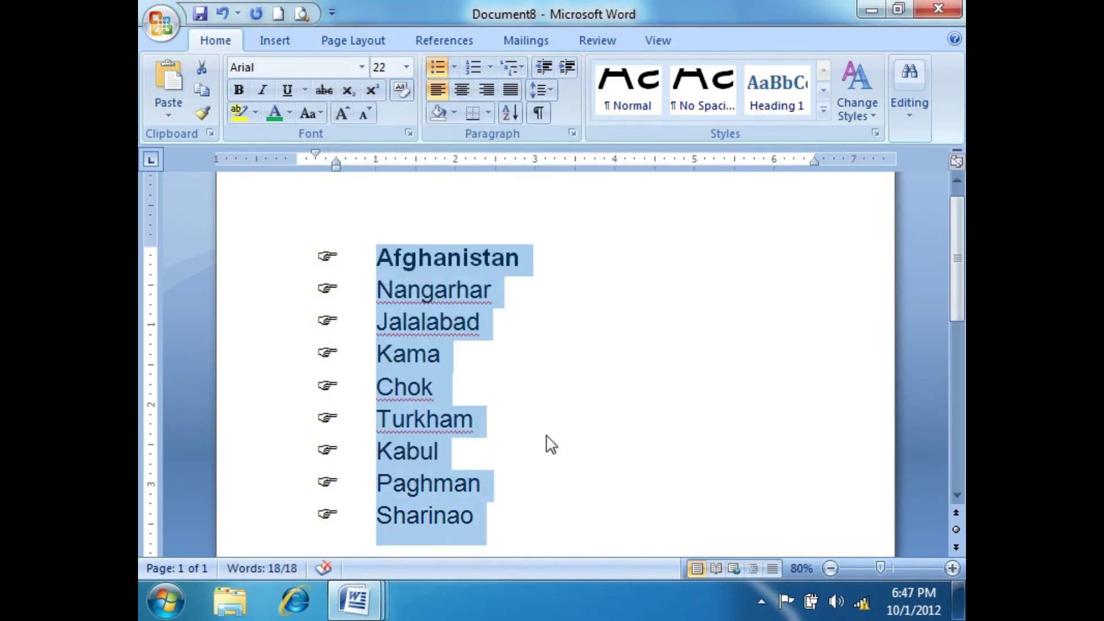
Switch the list to open-book Wingdings bullets (character 38), then start another bullet definition
left_click(454, 67)
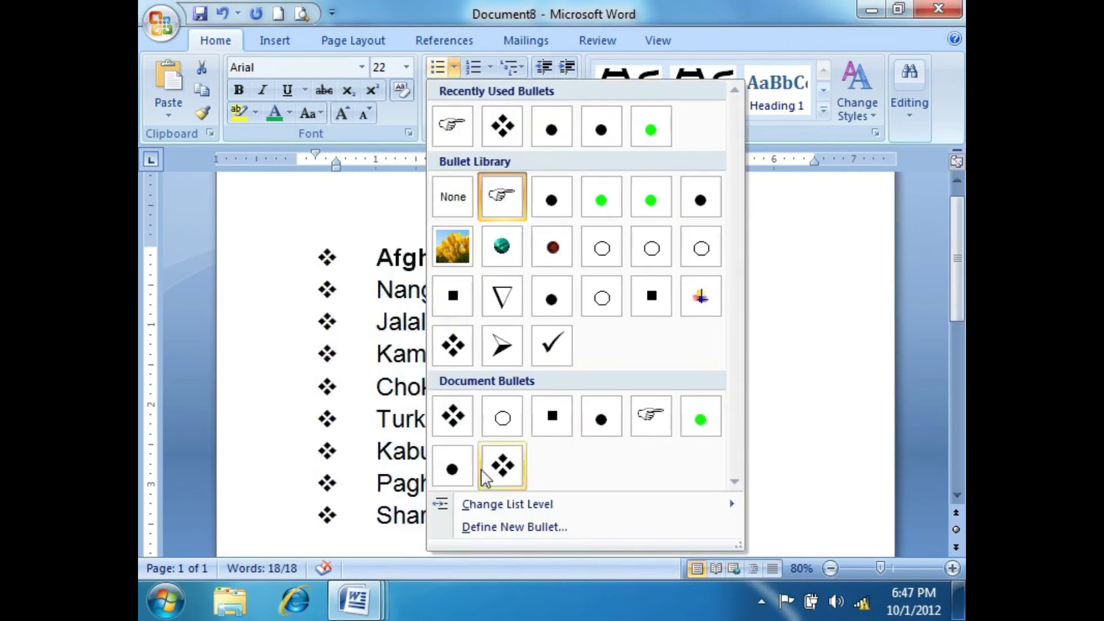
left_click(502, 527)
left_click(424, 163)
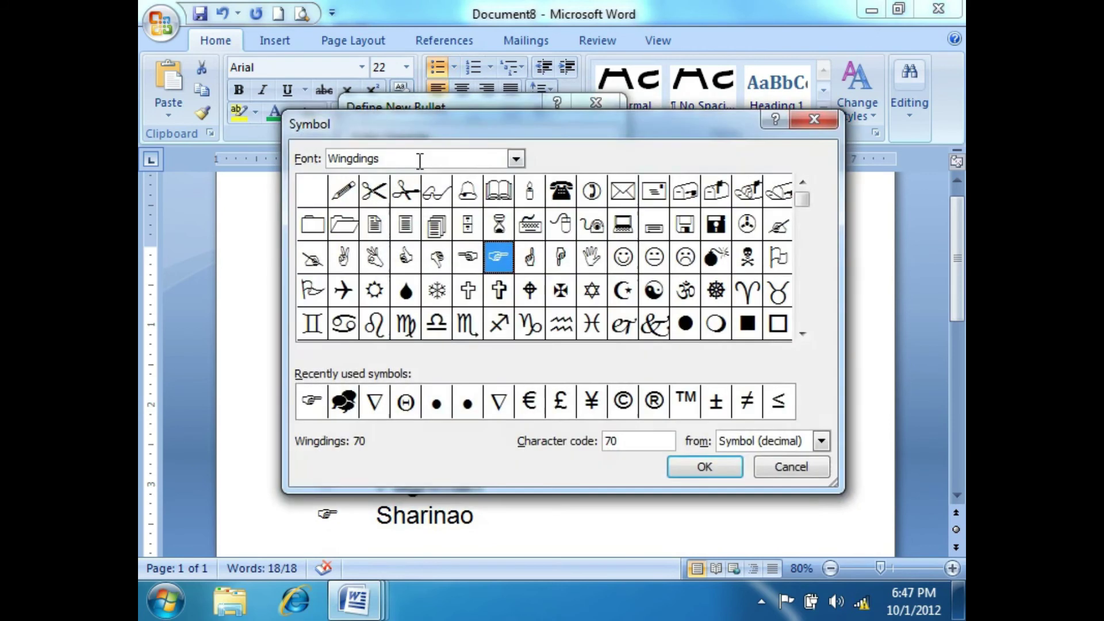
left_click(497, 191)
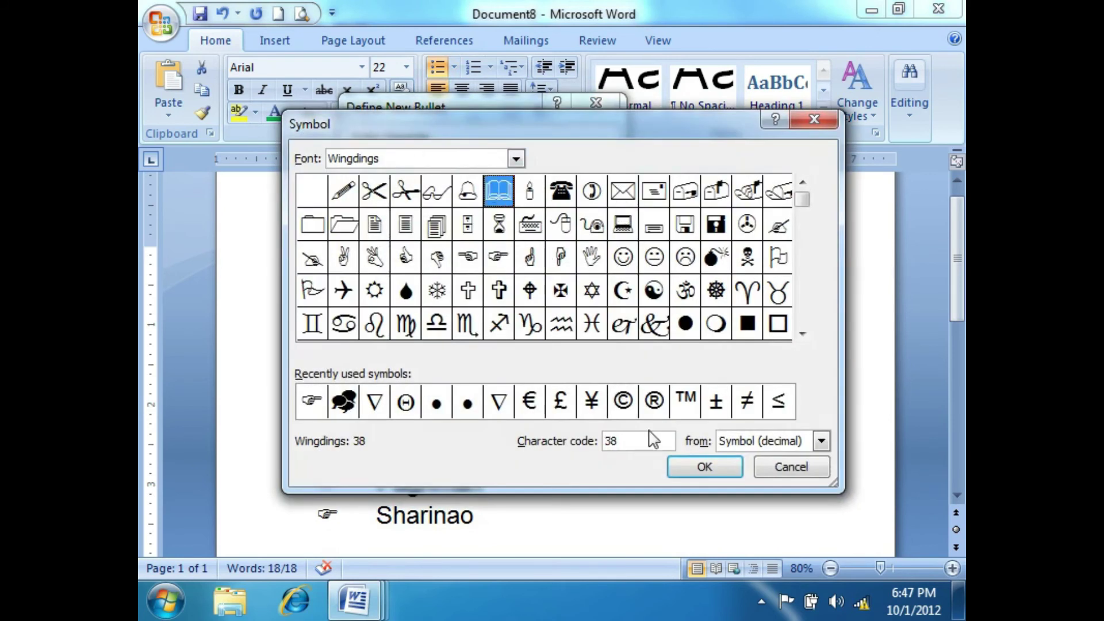
left_click(703, 468)
left_click(511, 450)
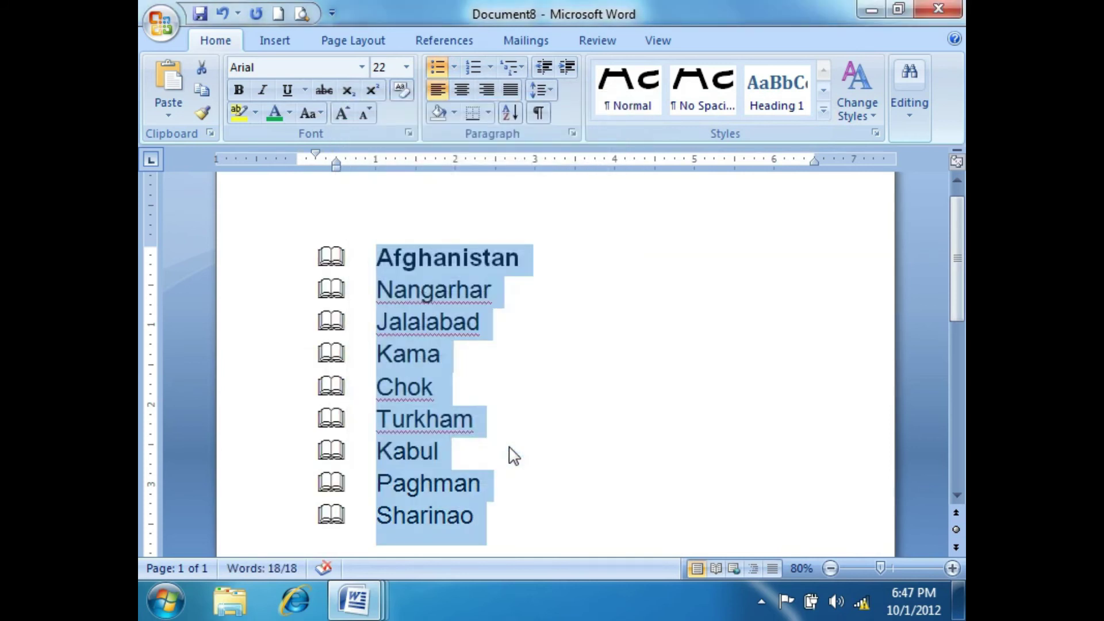
left_click(455, 68)
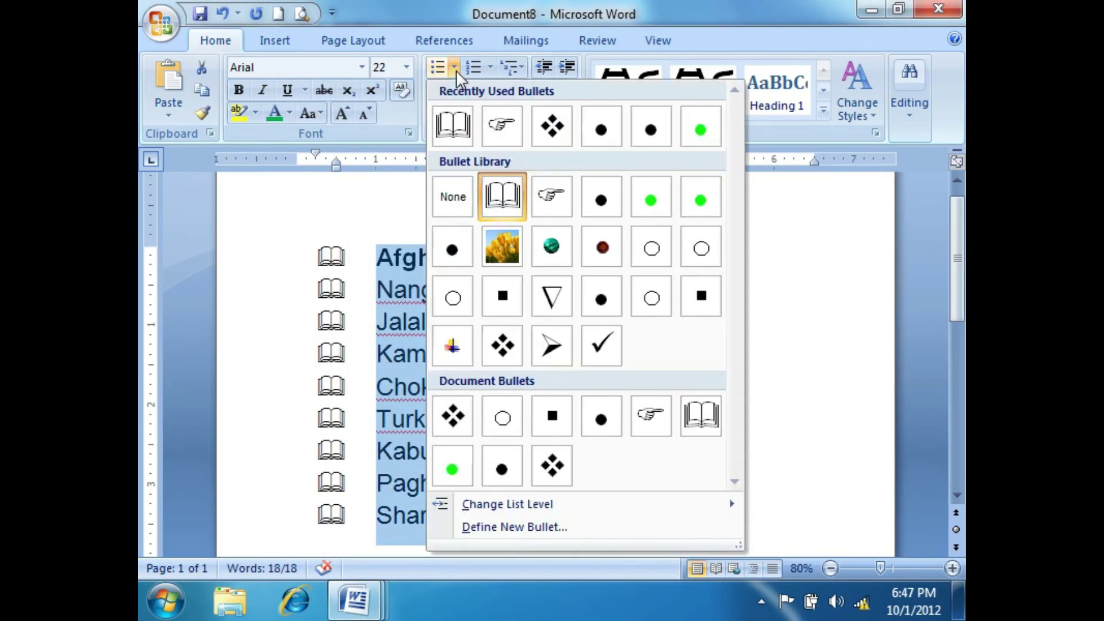
left_click(498, 528)
Browse the bullet symbol fonts, trying Viner Hand ITC and Webdings before returning to Wingdings
left_click(422, 164)
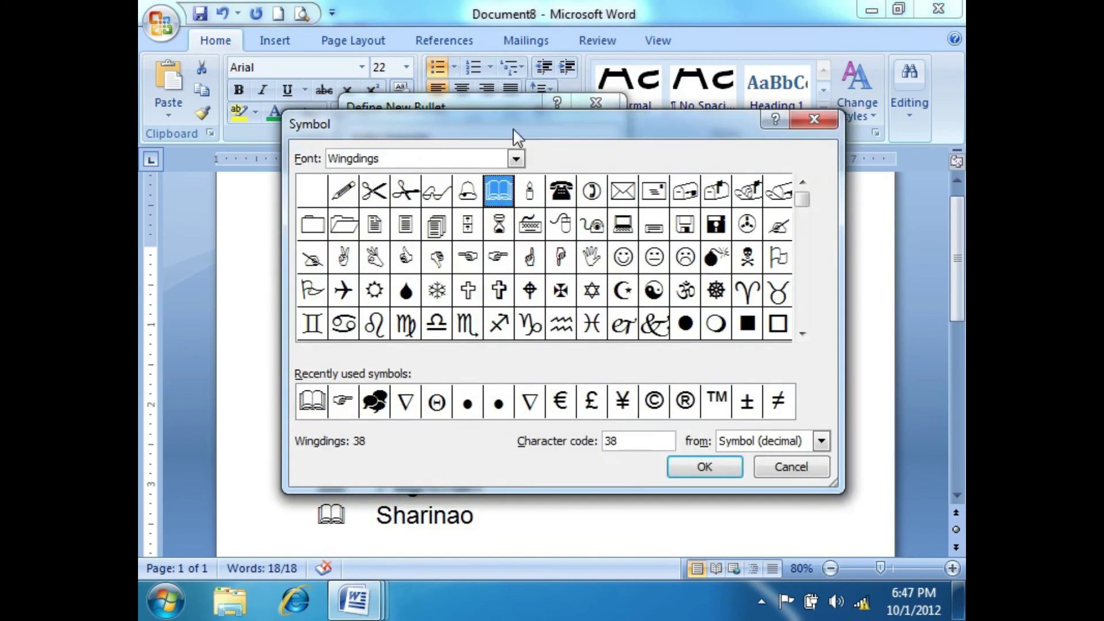
left_click_drag(513, 127, 530, 82)
left_click(818, 289)
left_click_drag(819, 289, 825, 163)
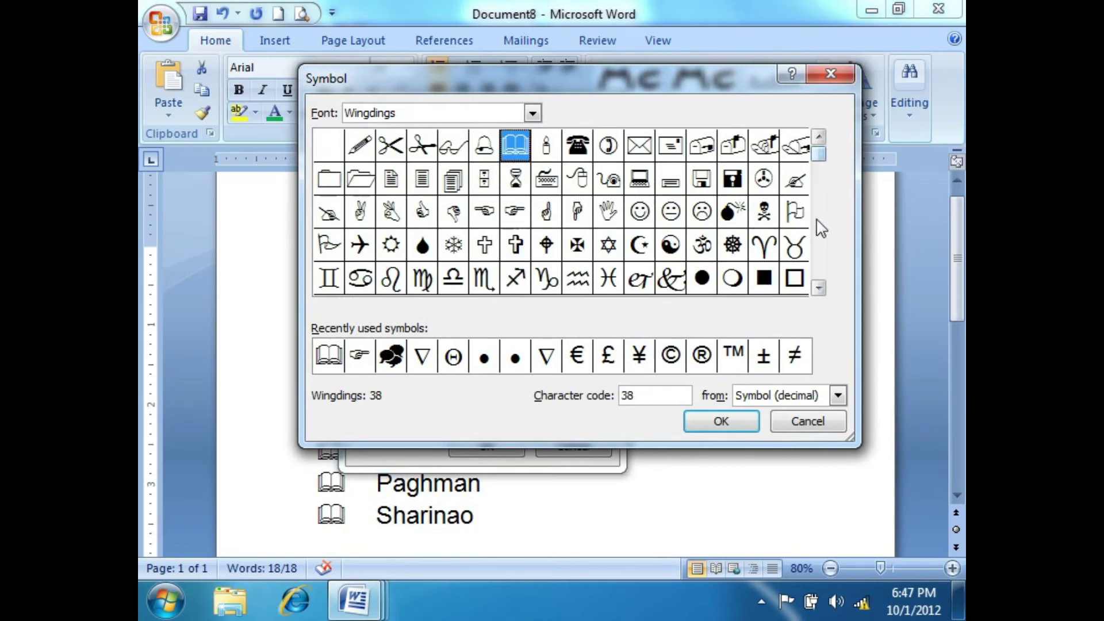
left_click_drag(818, 288, 822, 282)
left_click_drag(826, 197, 816, 148)
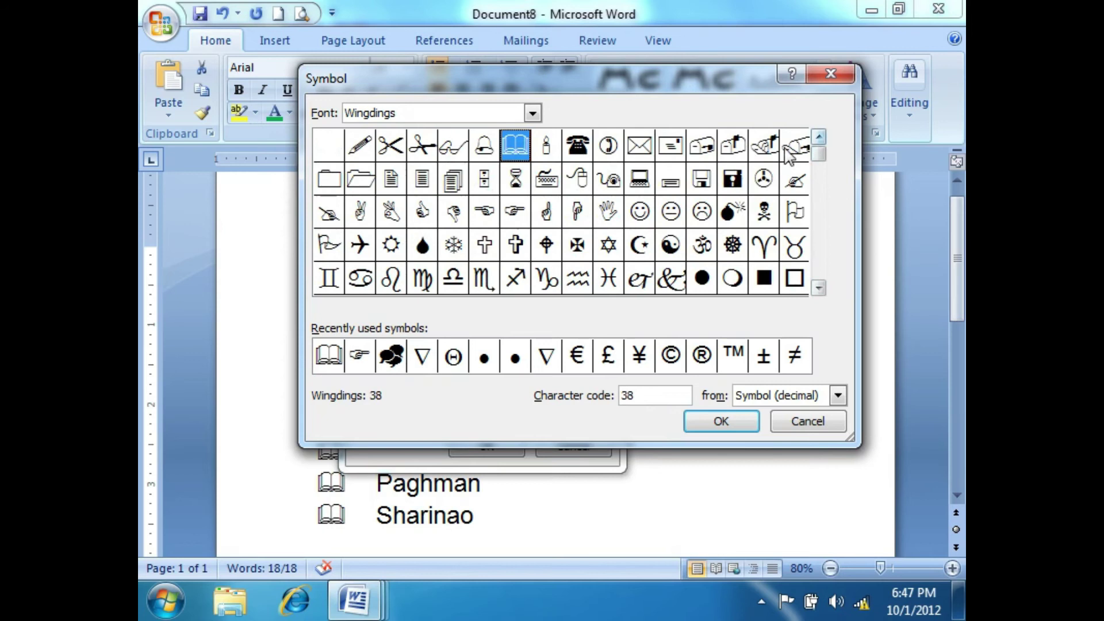
left_click(533, 114)
left_click(533, 114)
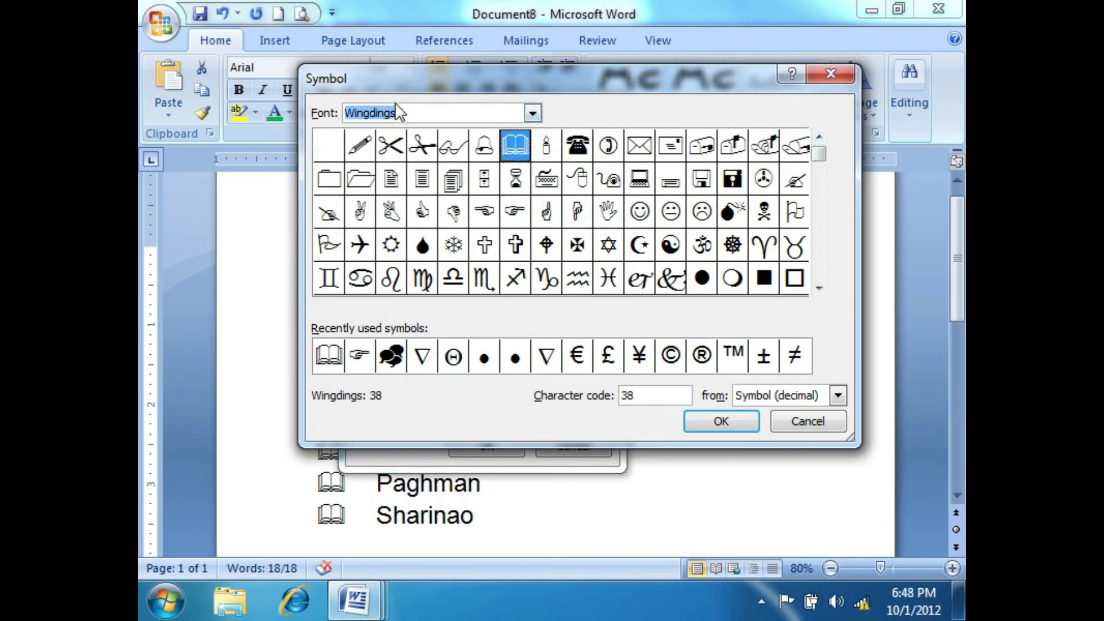
left_click(533, 113)
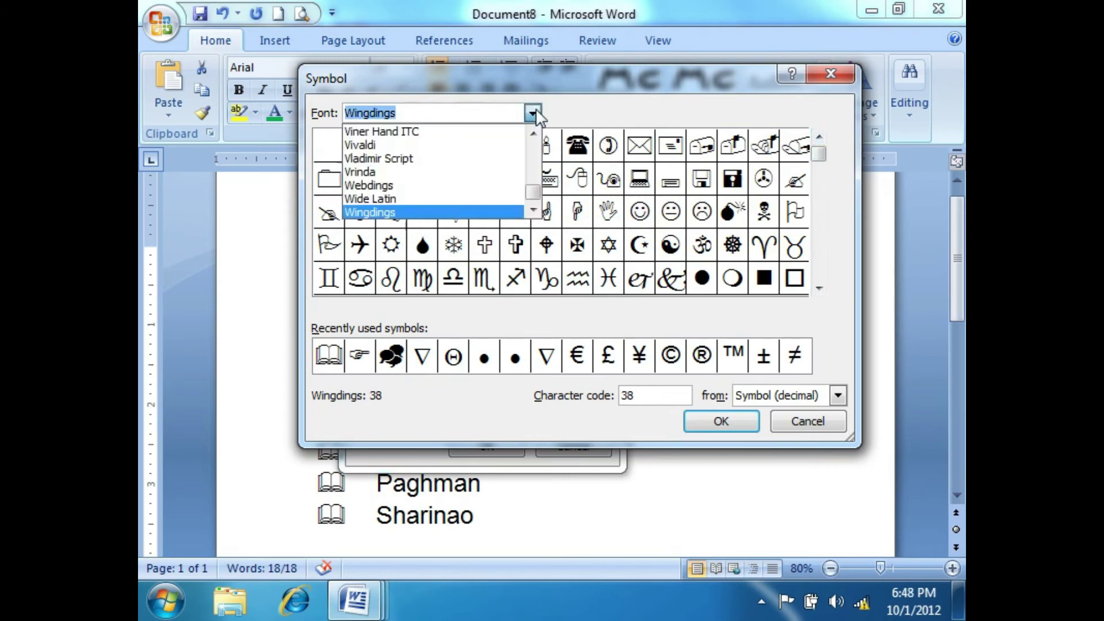
left_click(389, 135)
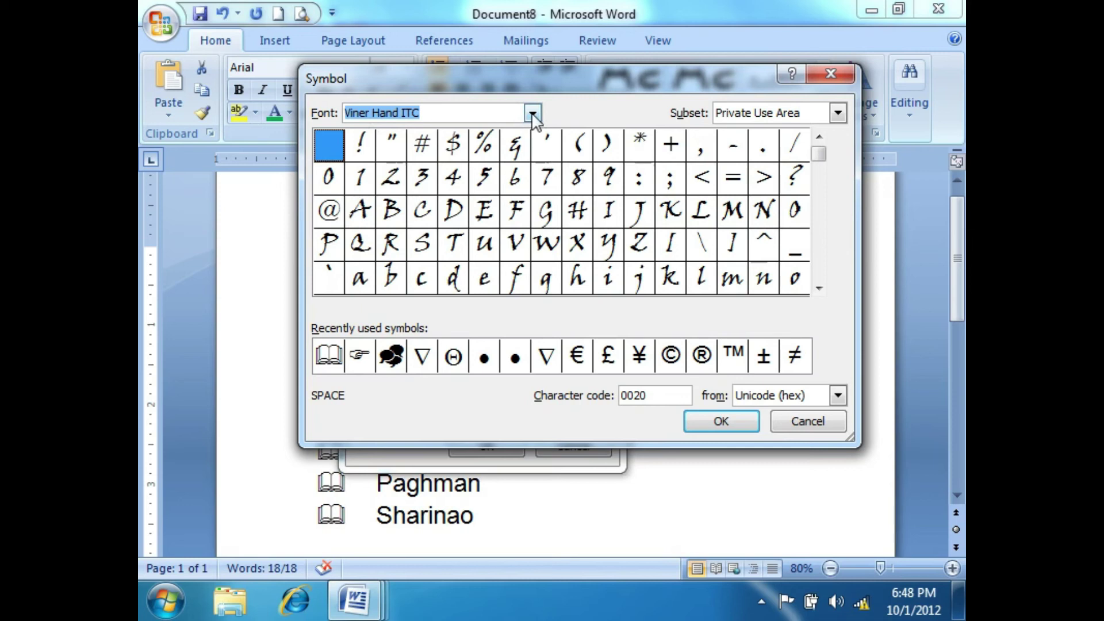
type("w")
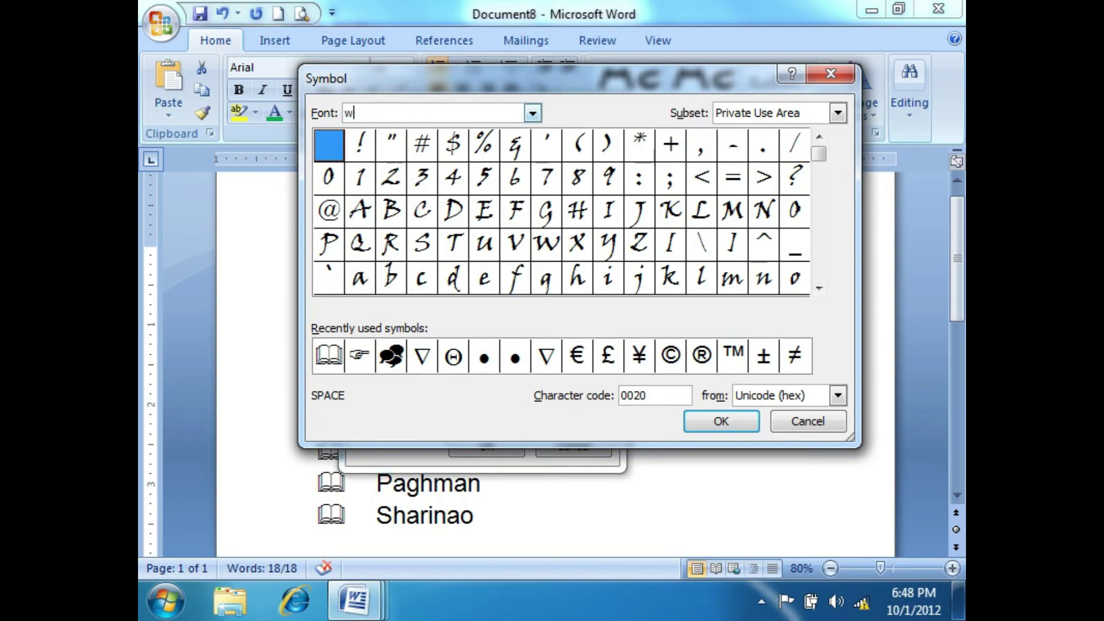
left_click(532, 115)
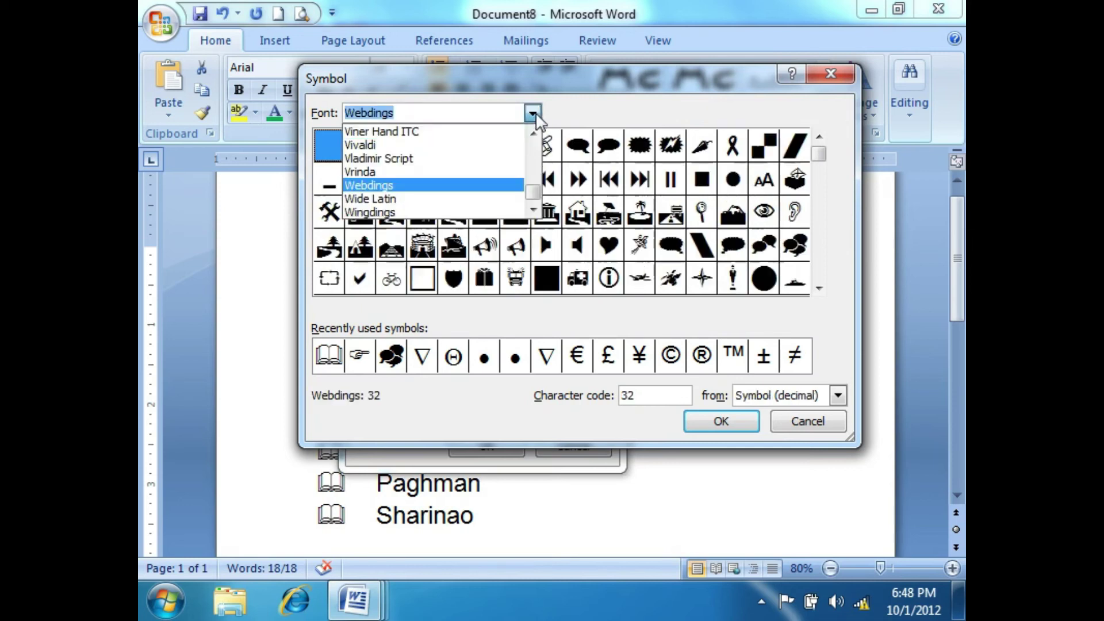
left_click(389, 189)
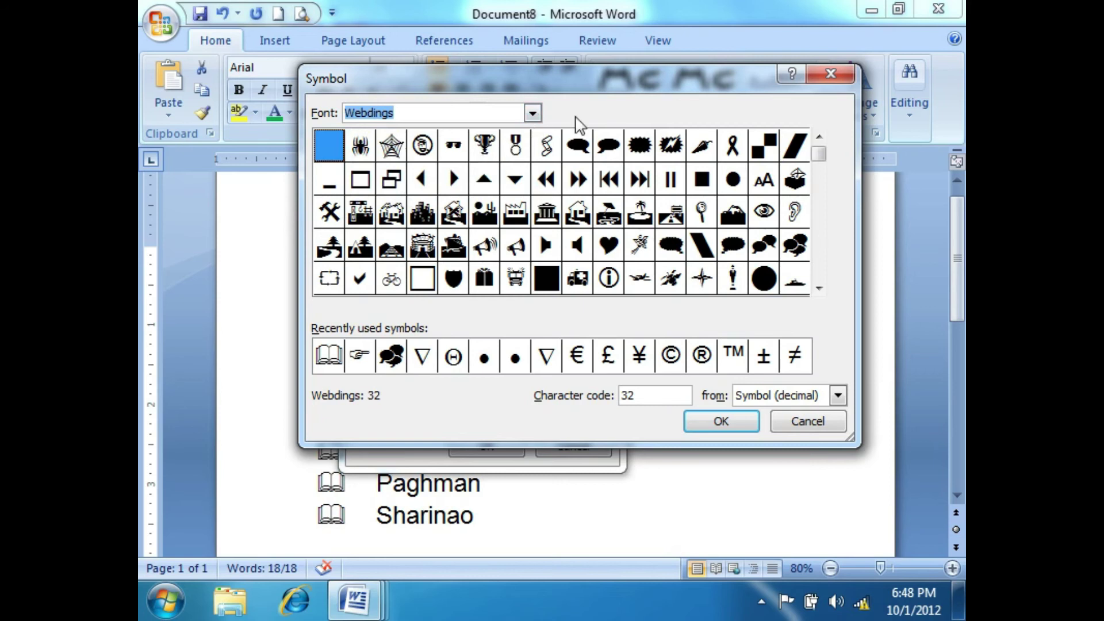
left_click(537, 115)
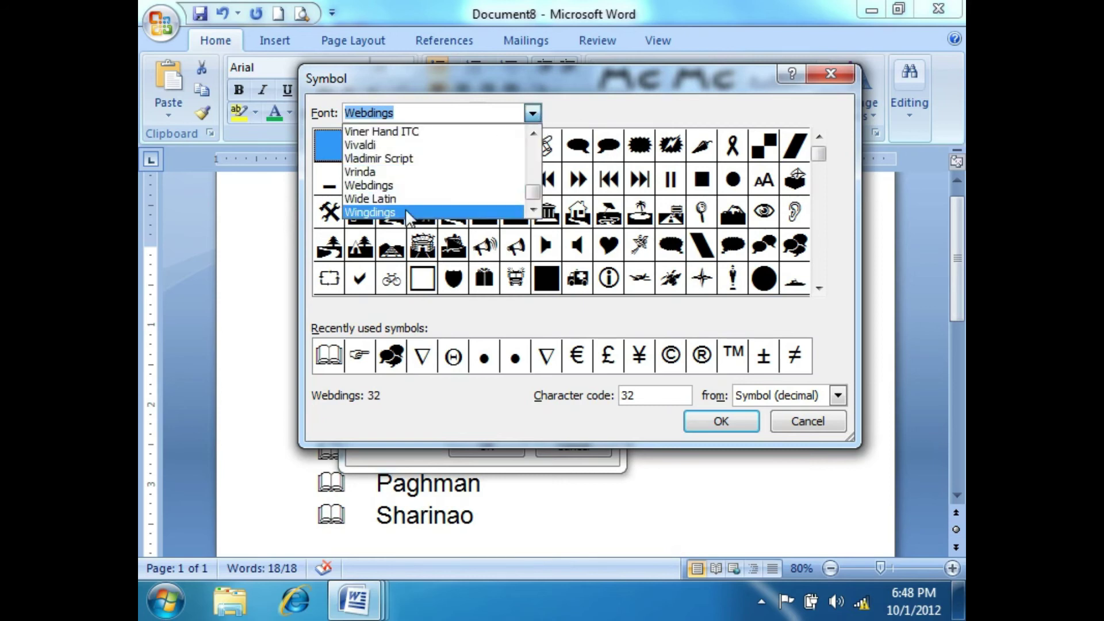
left_click(439, 215)
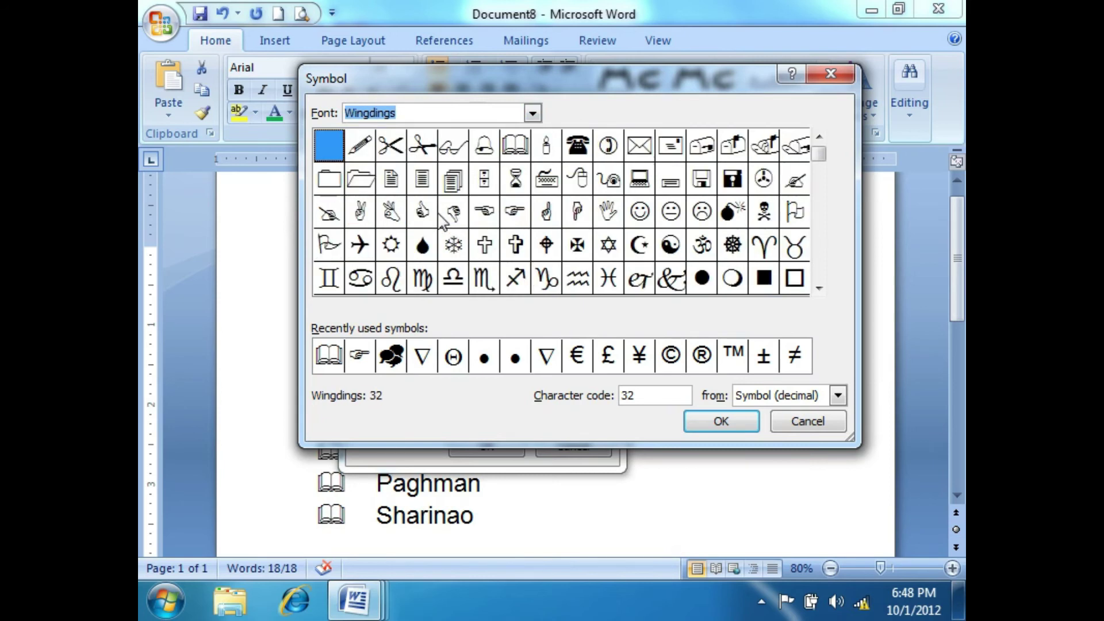
Choose the Wingdings 2 scissors symbol (code 37) and apply it as the list bullet
left_click(535, 115)
scroll(520, 201, "down", 1)
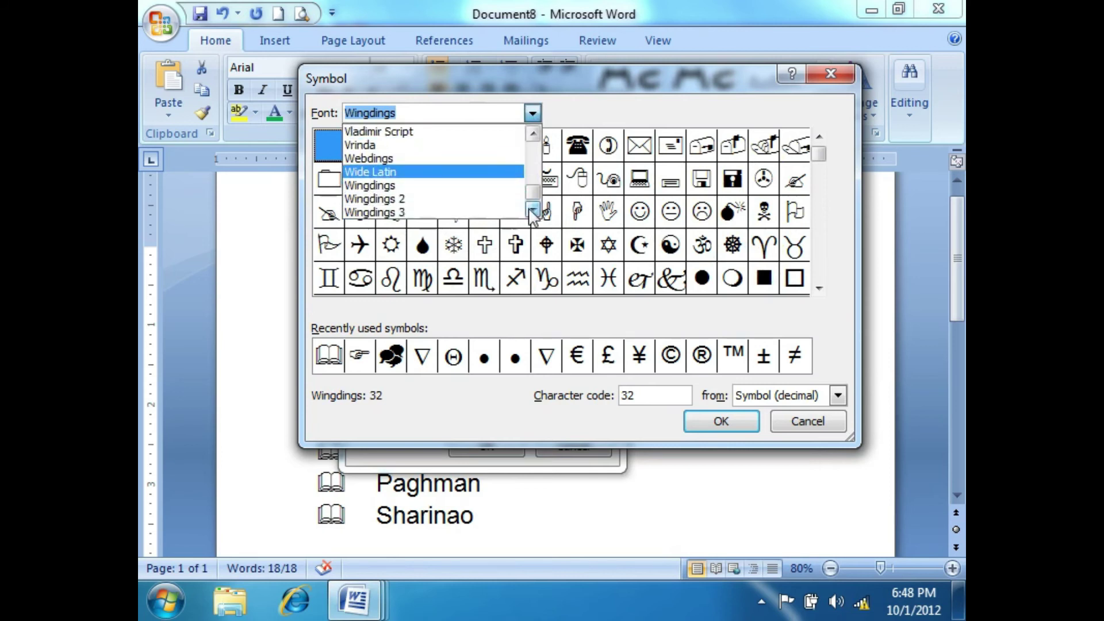
left_click(424, 205)
left_click(533, 114)
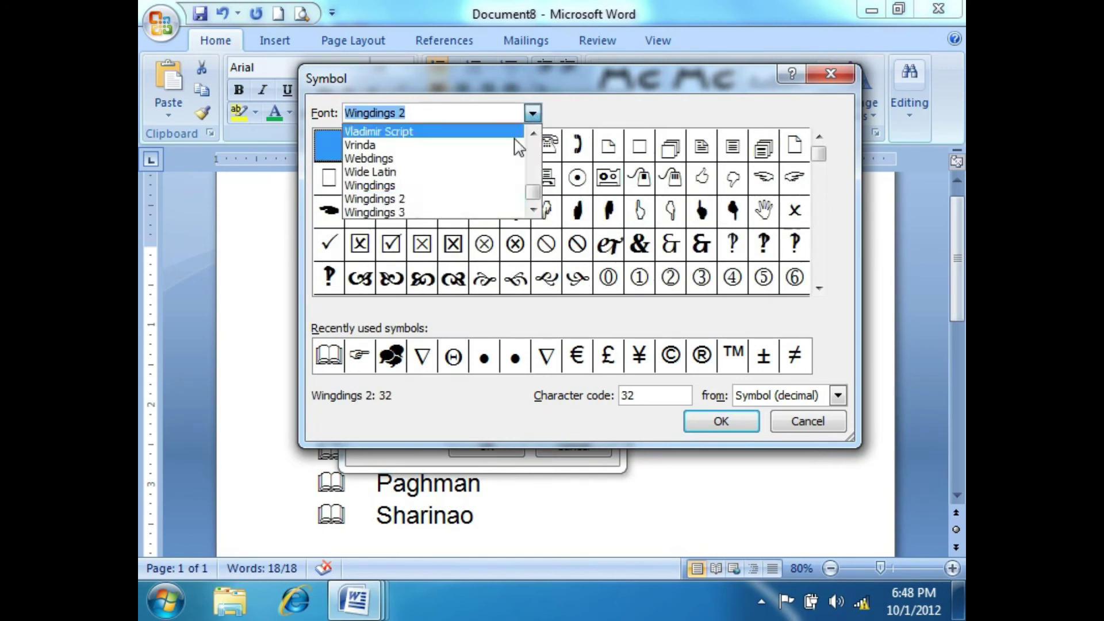
left_click(436, 213)
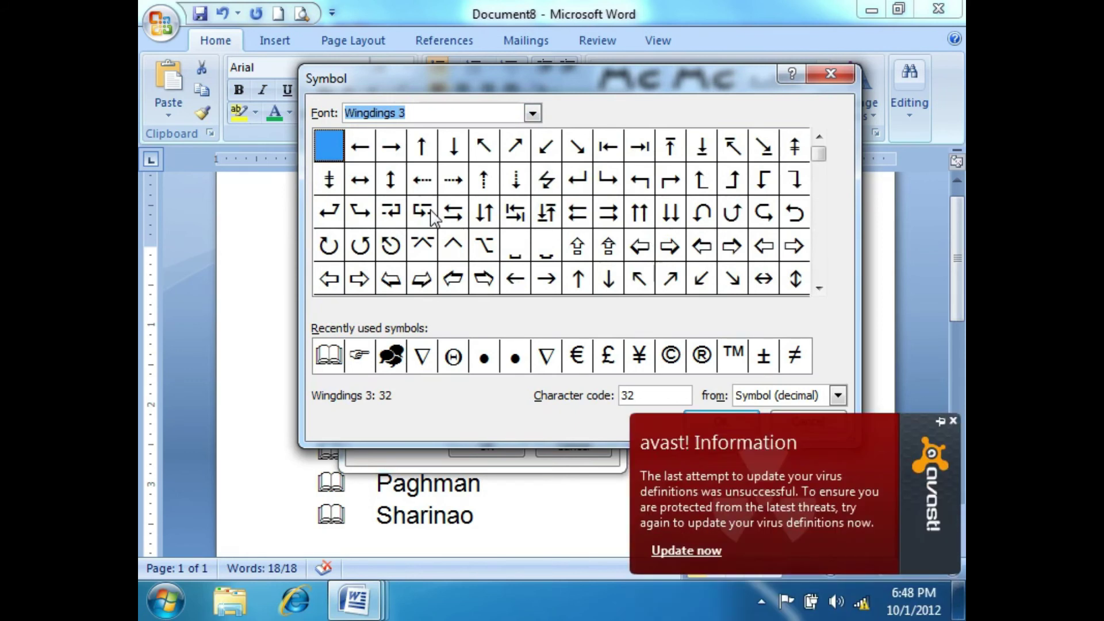
left_click(533, 113)
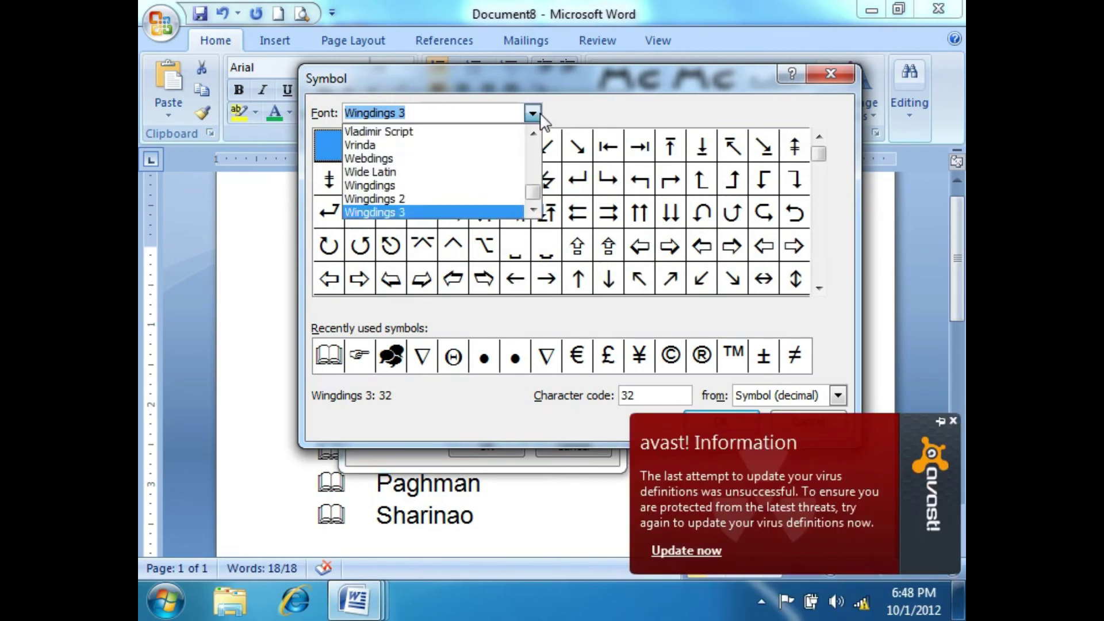
left_click(413, 199)
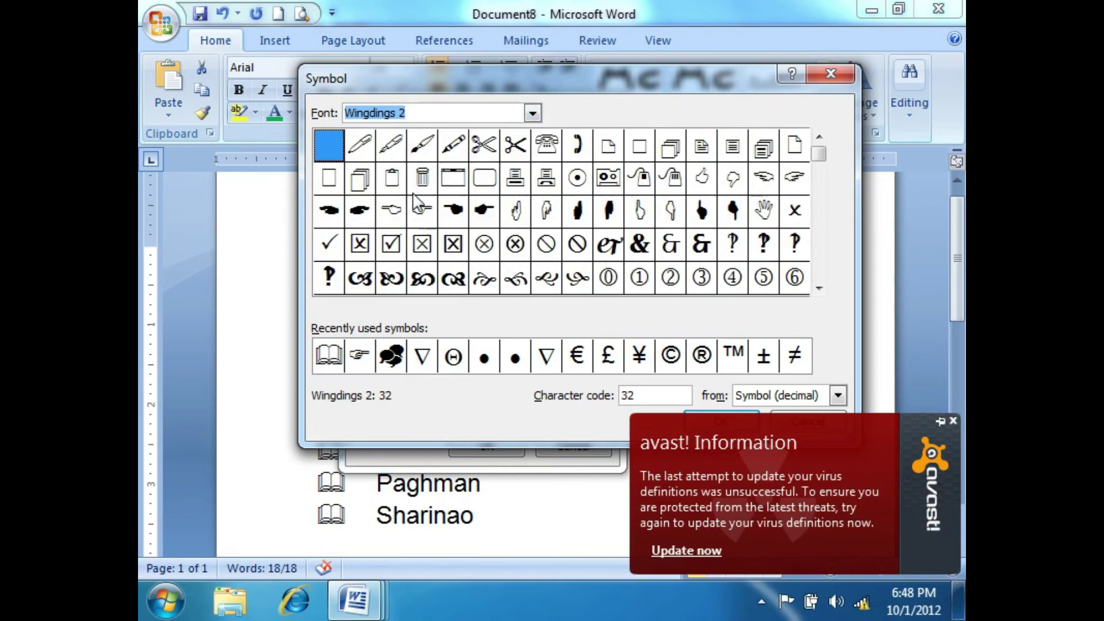
left_click(485, 146)
left_click(953, 421)
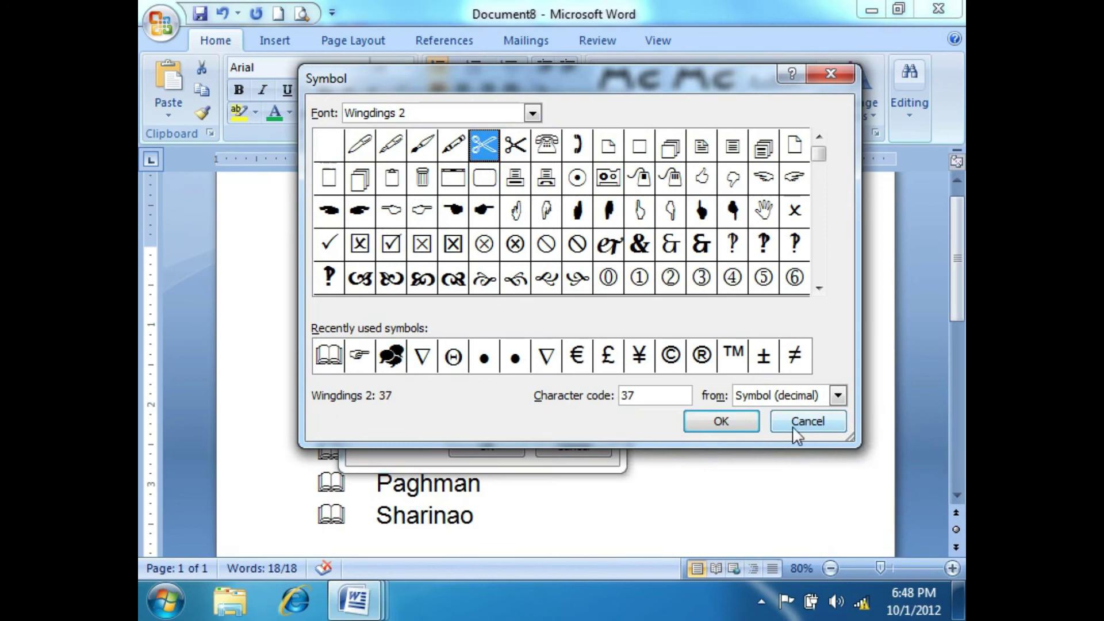
left_click(736, 421)
left_click(490, 444)
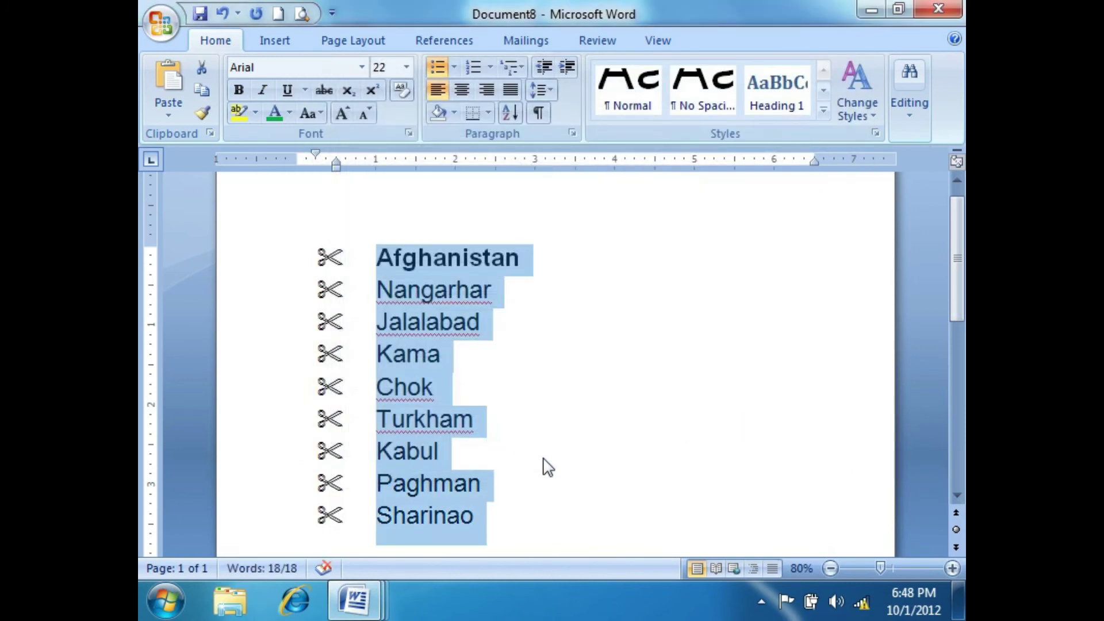
Change the scissors bullet alignment from Left to Centered in Define New Bullet
left_click(454, 68)
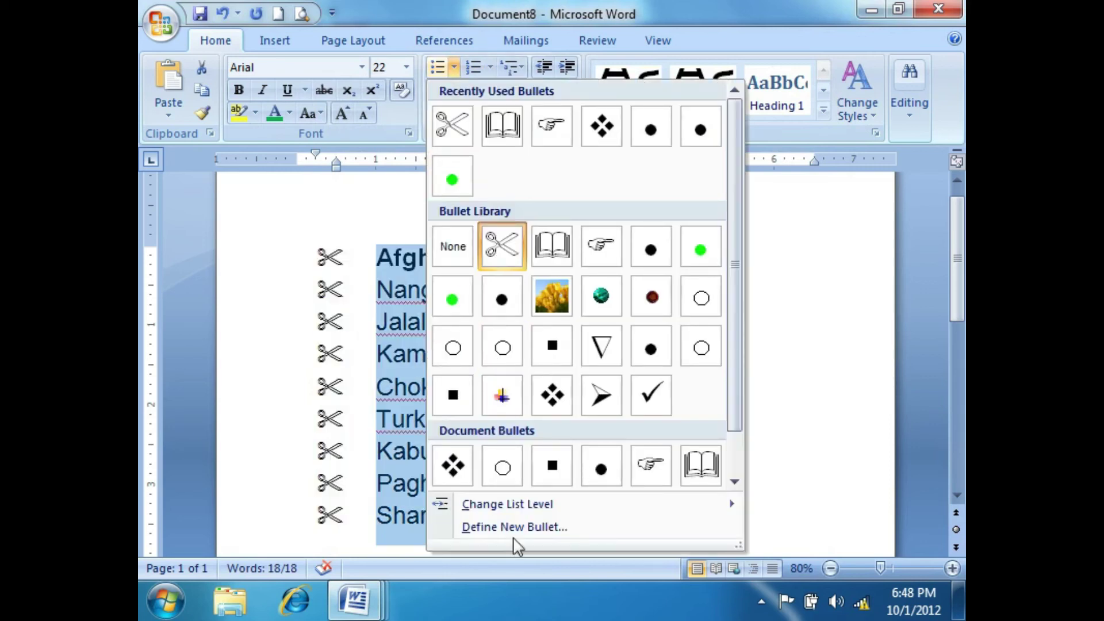
left_click(519, 526)
left_click_drag(516, 115, 533, 91)
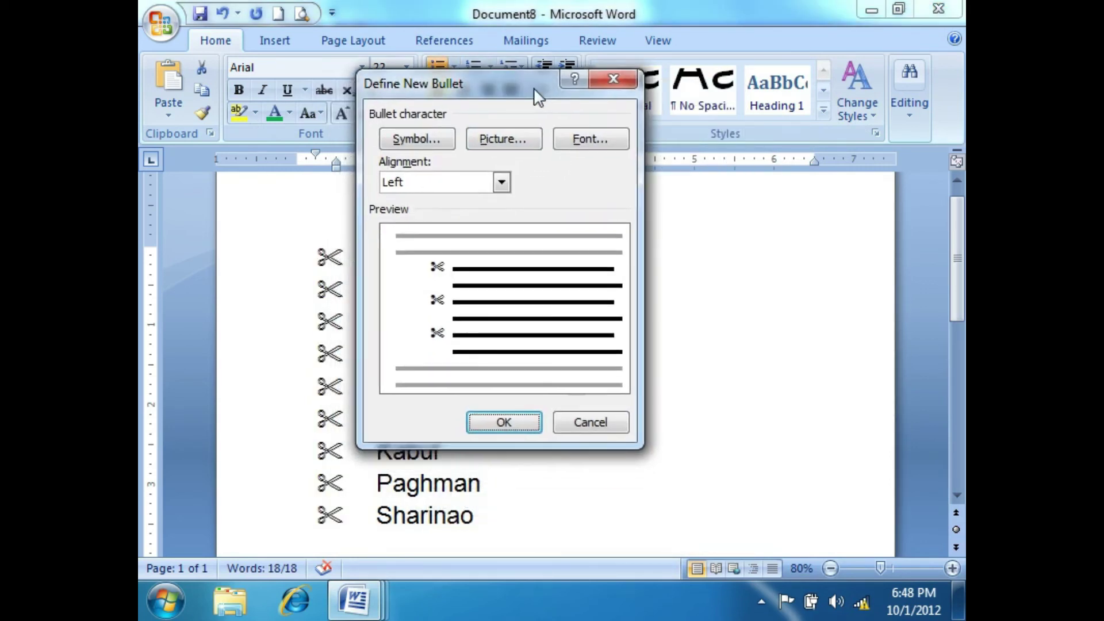
left_click(422, 141)
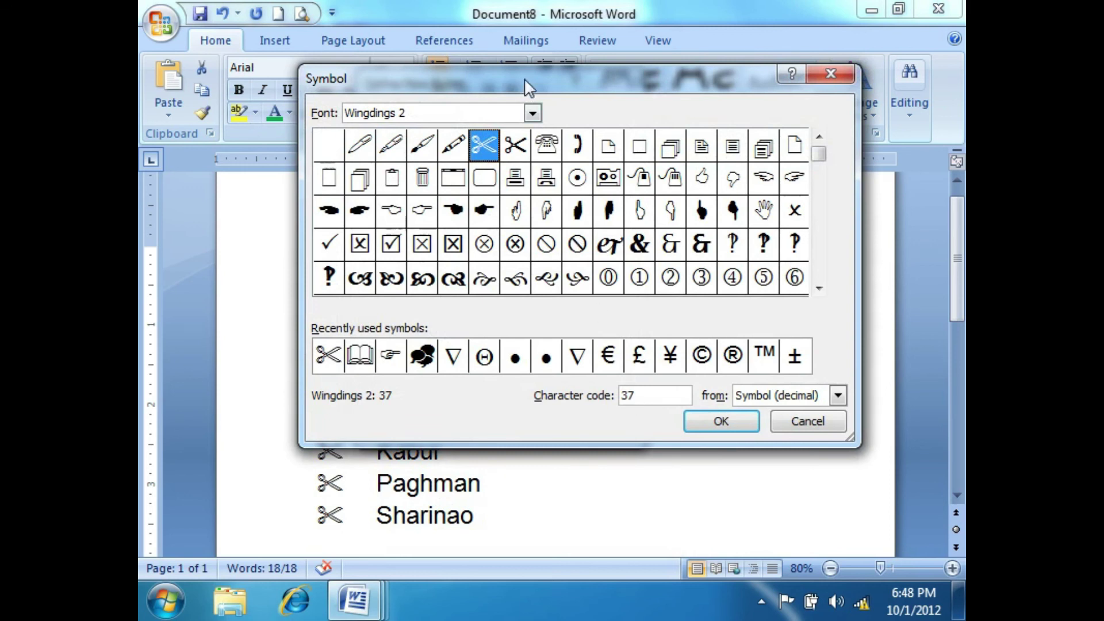
key("Return")
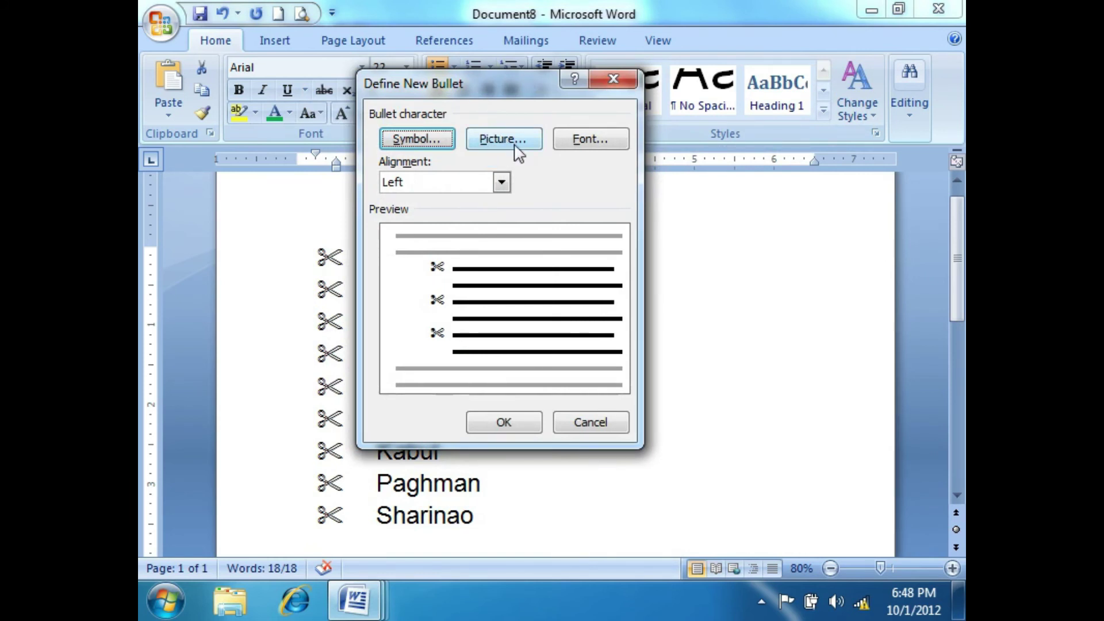
left_click(418, 185)
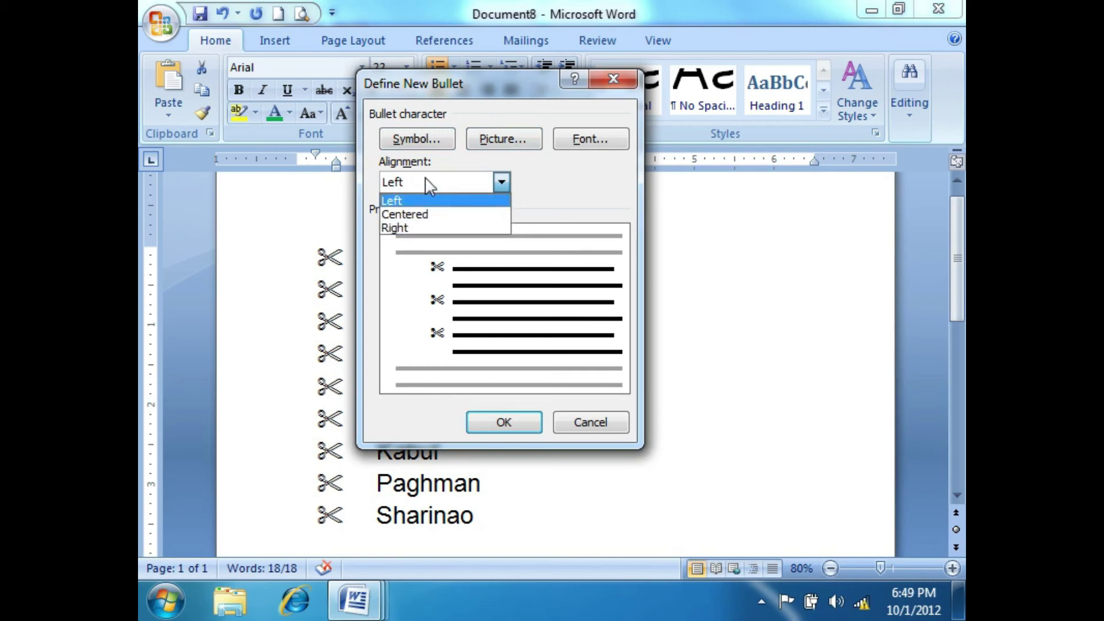
left_click(425, 181)
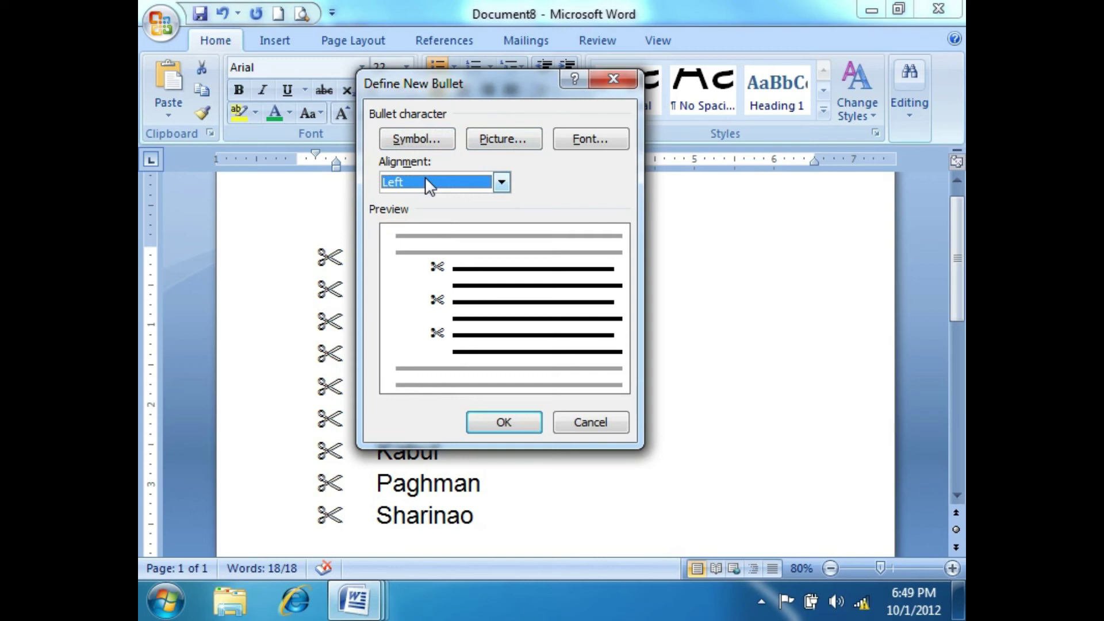
left_click_drag(466, 89, 561, 70)
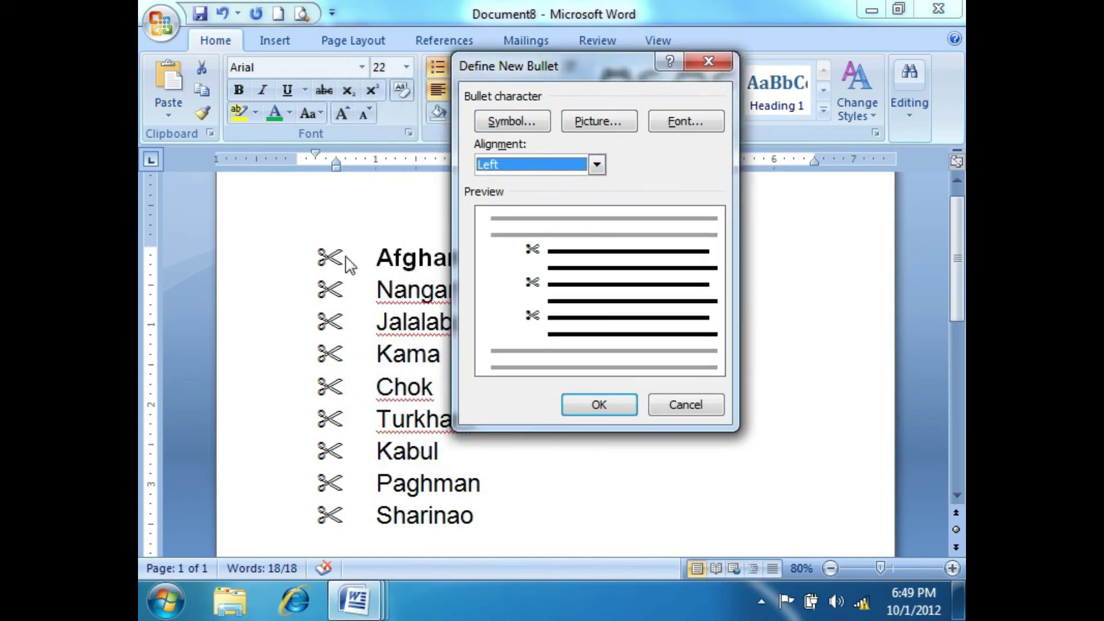
left_click(540, 165)
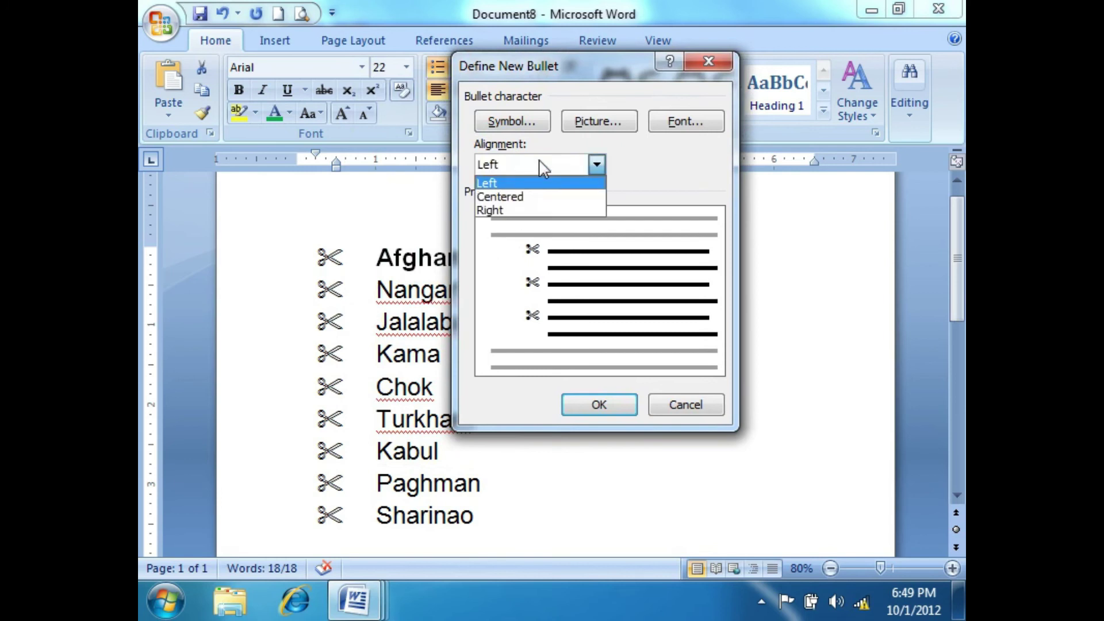
left_click(520, 197)
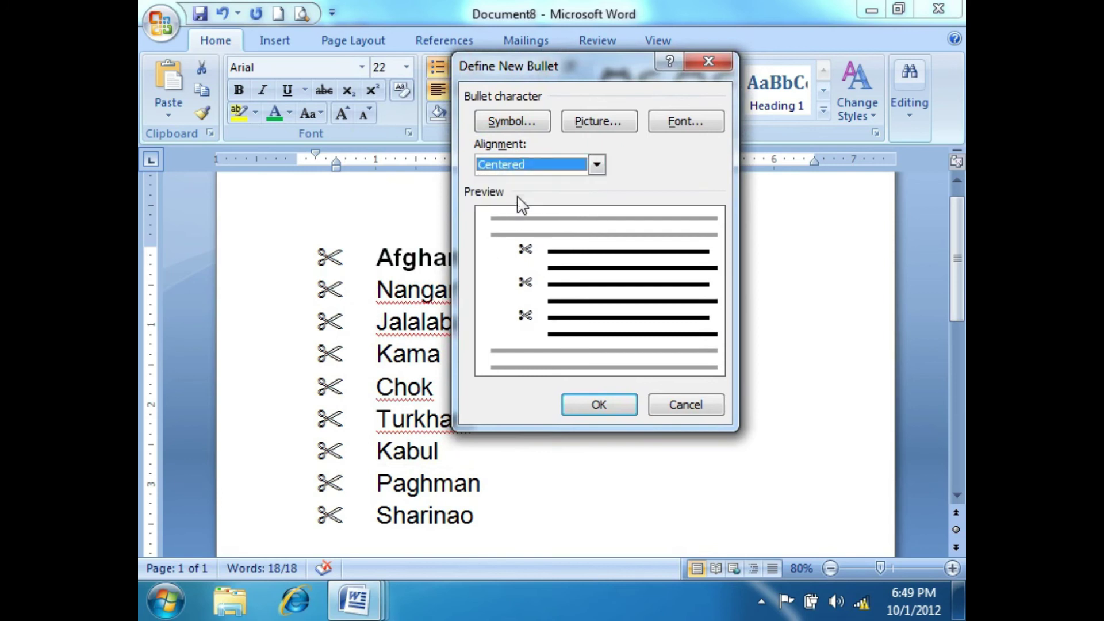
left_click(592, 404)
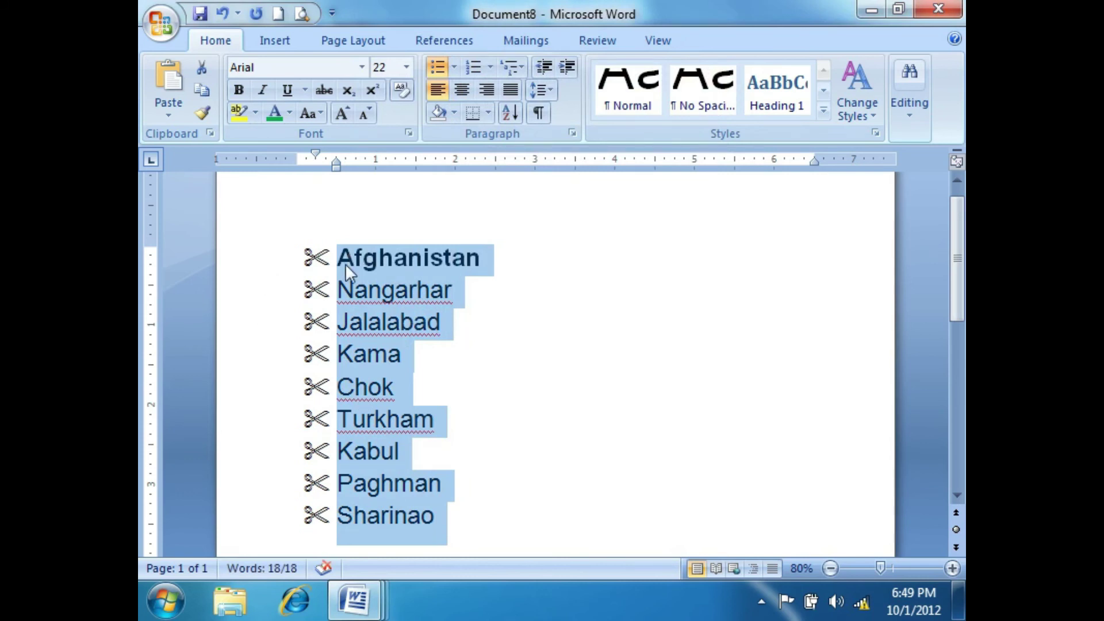
Try Left and then Right alignment for the scissors bullets
left_click(454, 67)
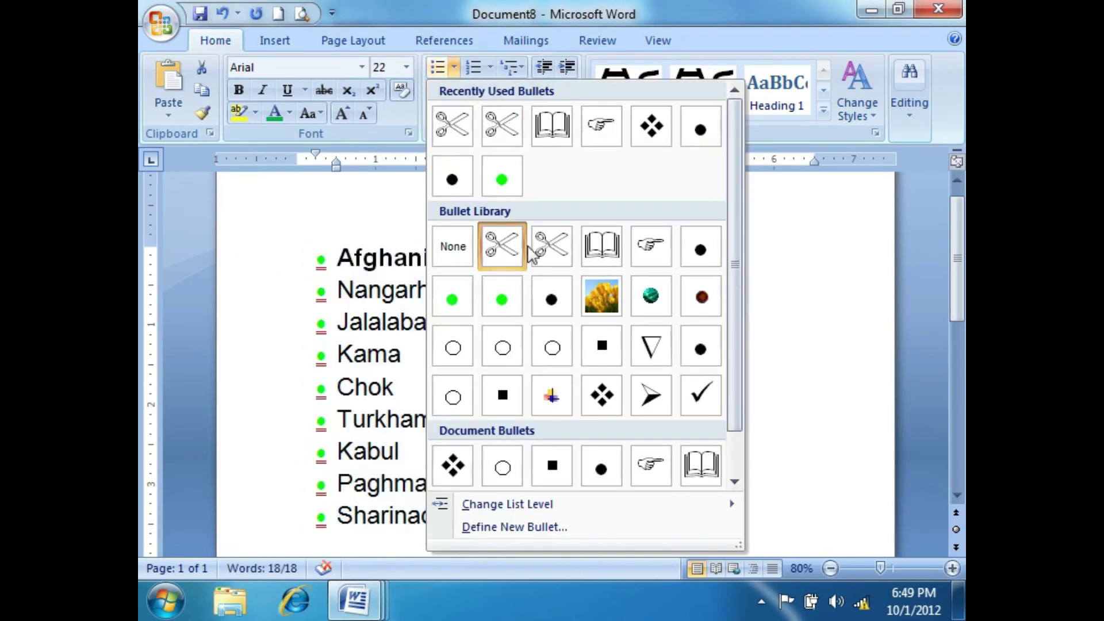
left_click(512, 527)
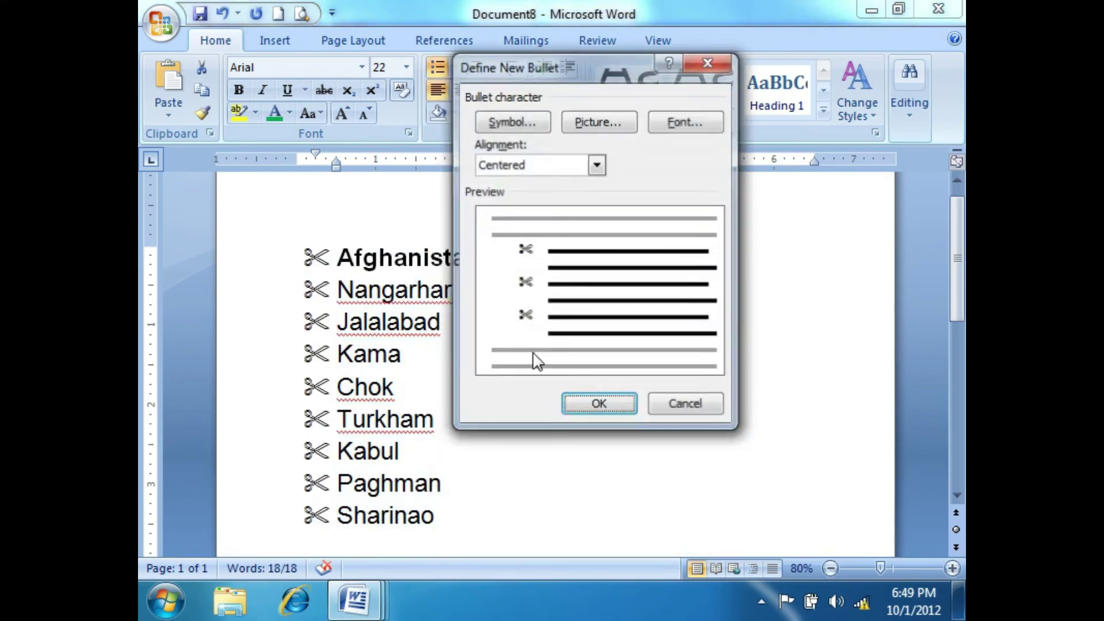
left_click(539, 170)
left_click(532, 181)
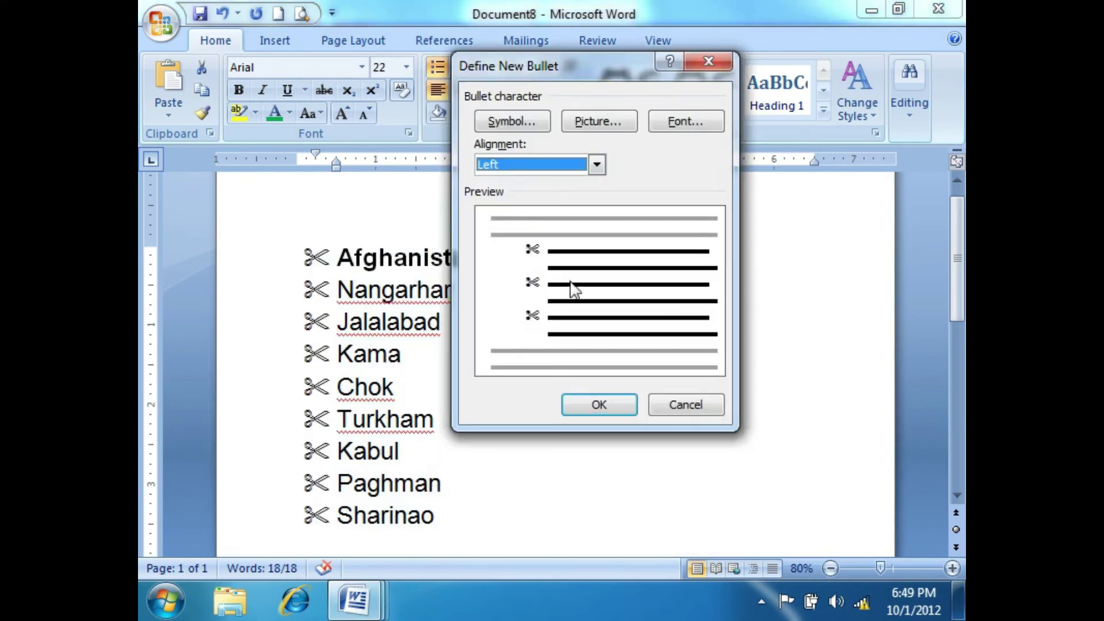
left_click(610, 405)
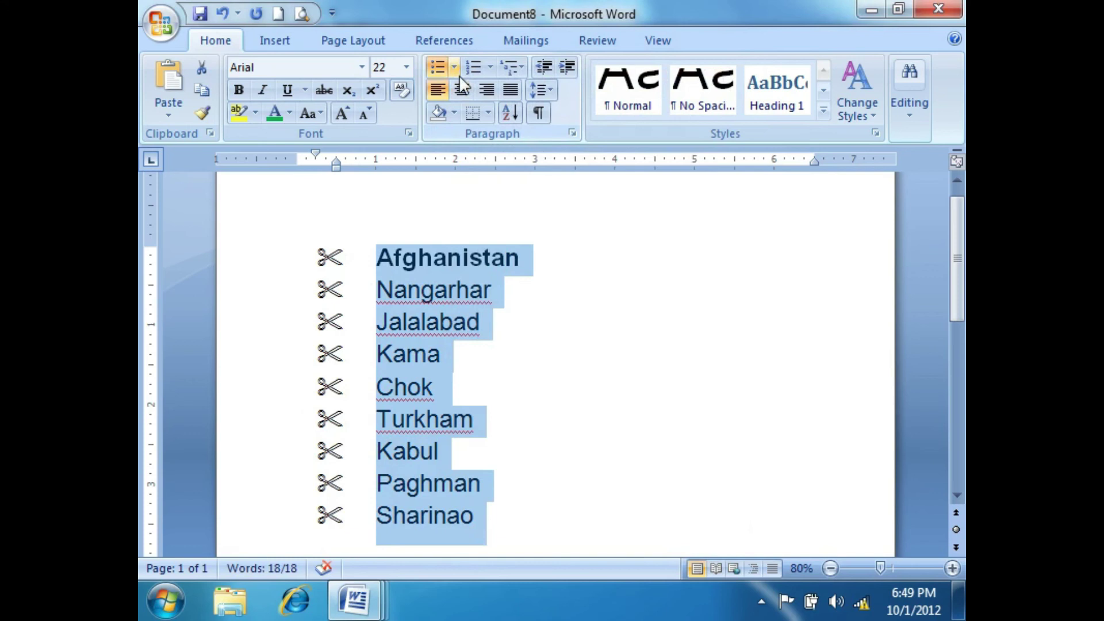
left_click(453, 67)
left_click(520, 526)
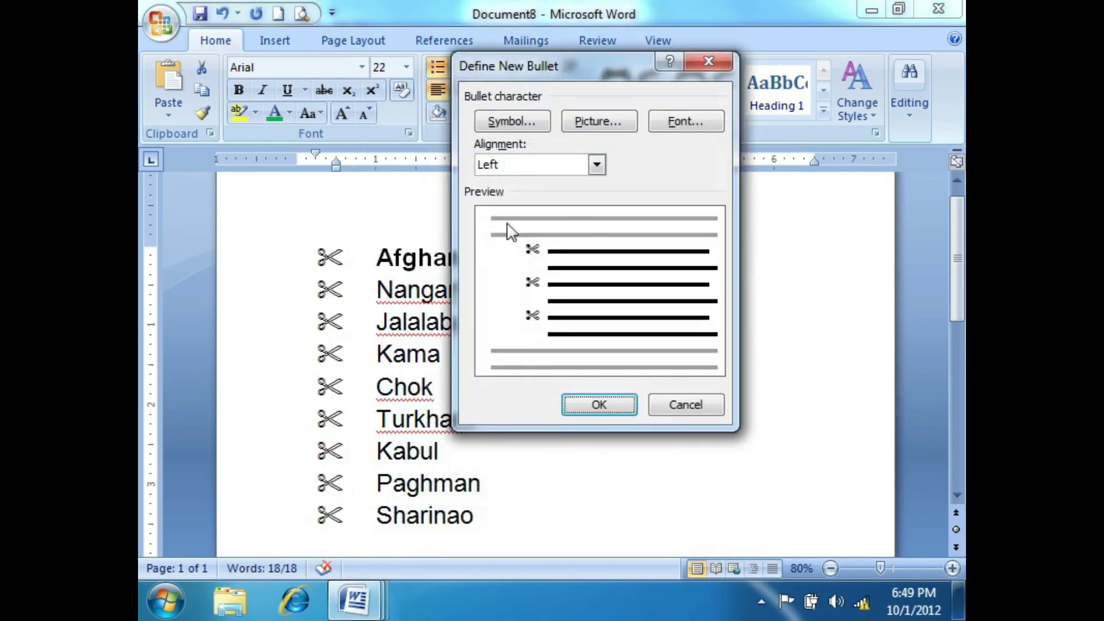
left_click(596, 165)
left_click(534, 211)
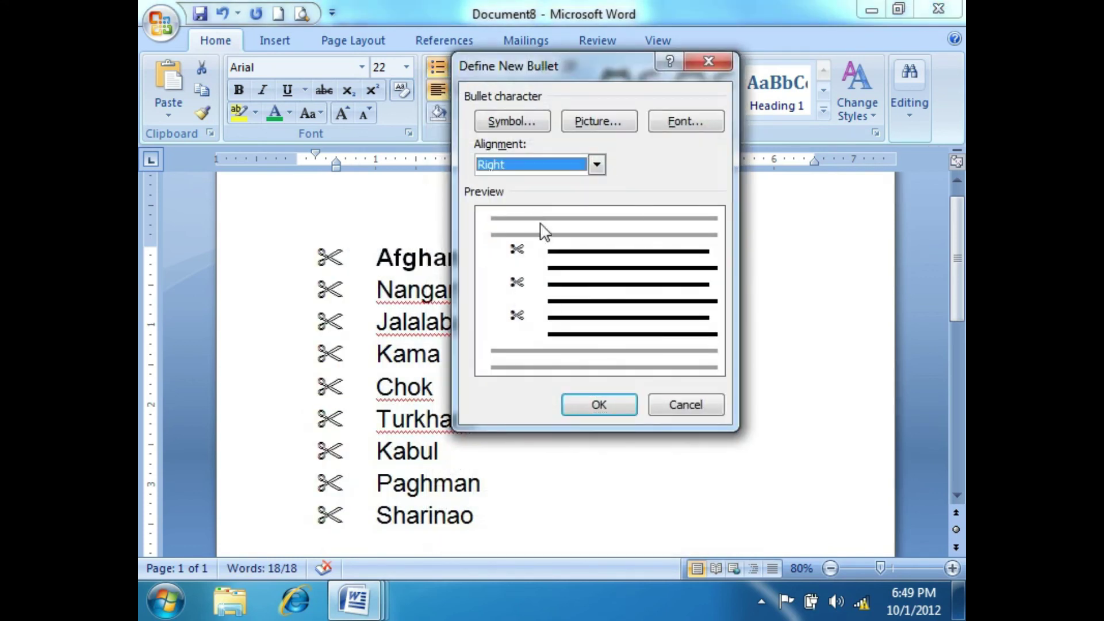
left_click(616, 410)
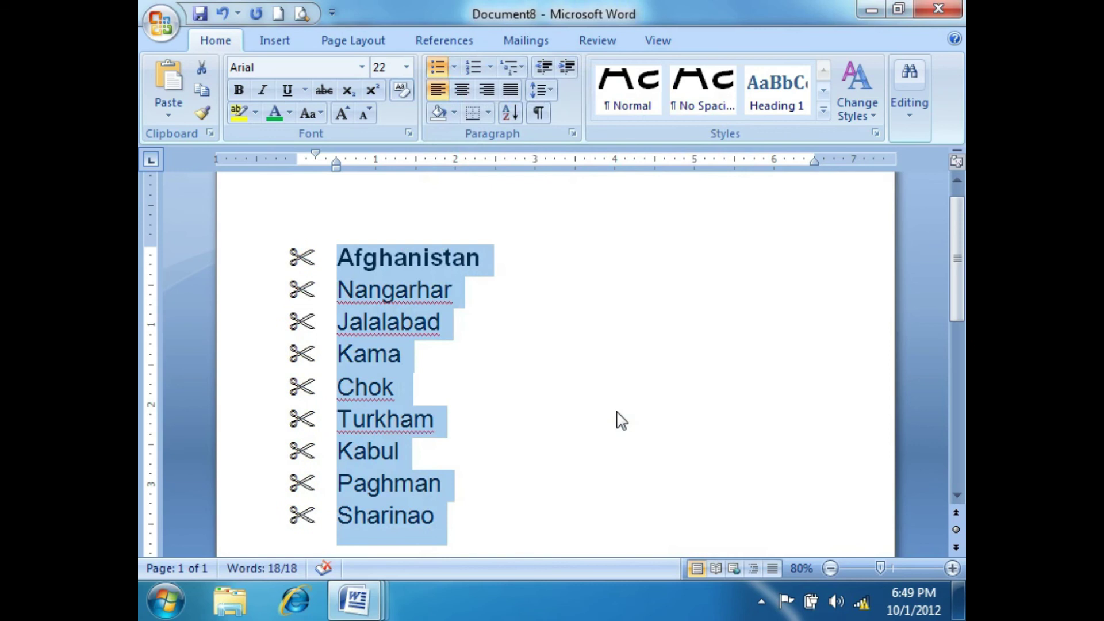
Set the scissors bullets back to Left alignment and reopen Define New Bullet
left_click(454, 67)
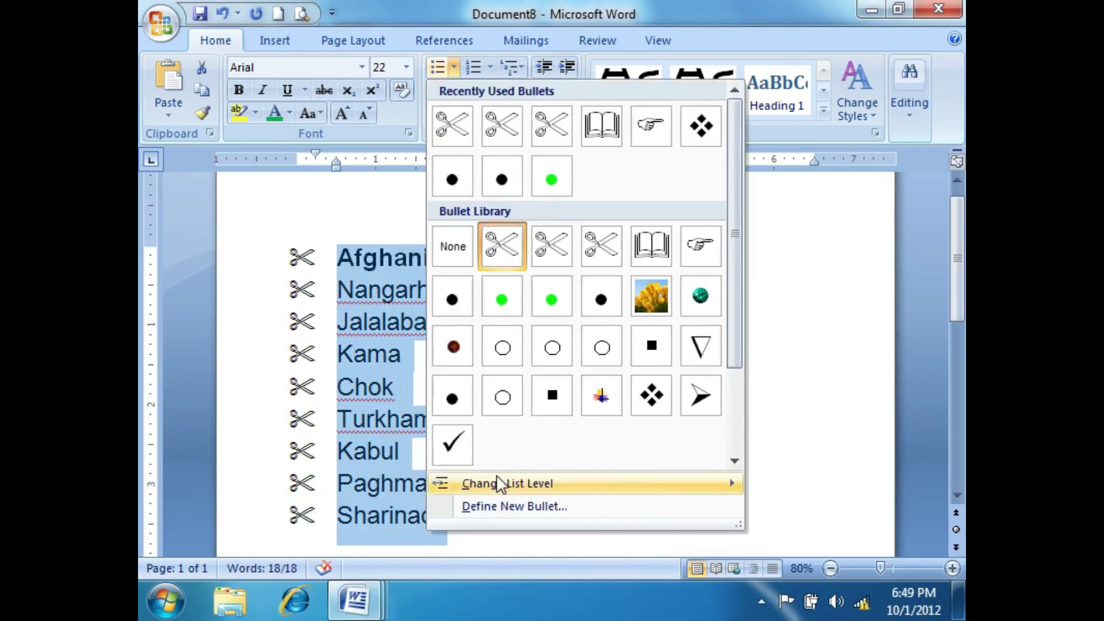
left_click(500, 506)
left_click(514, 167)
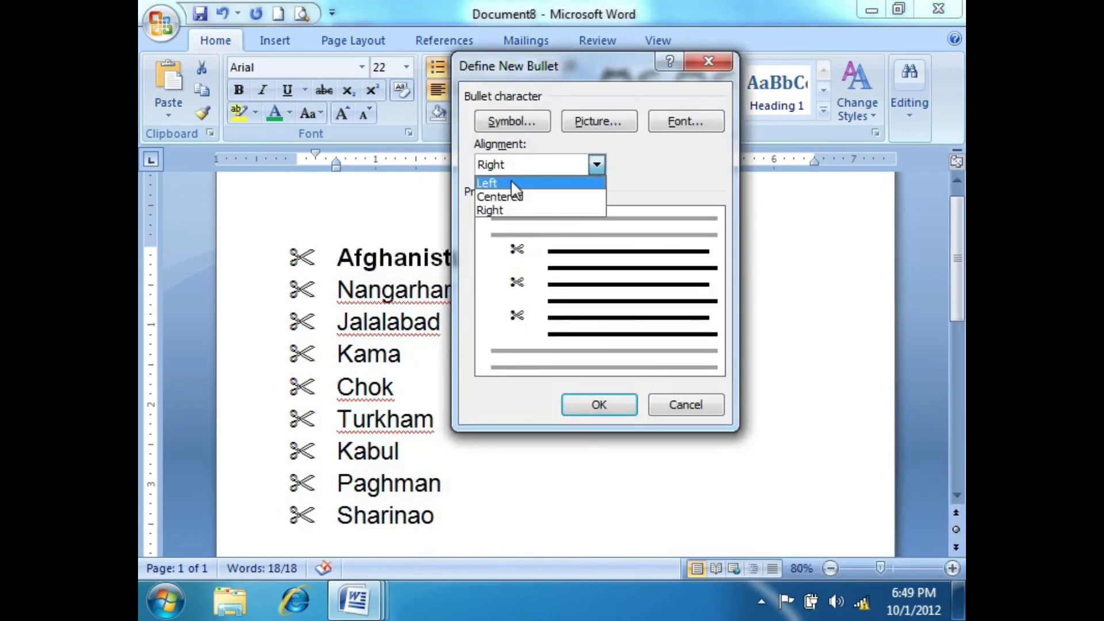
left_click(511, 182)
left_click(618, 402)
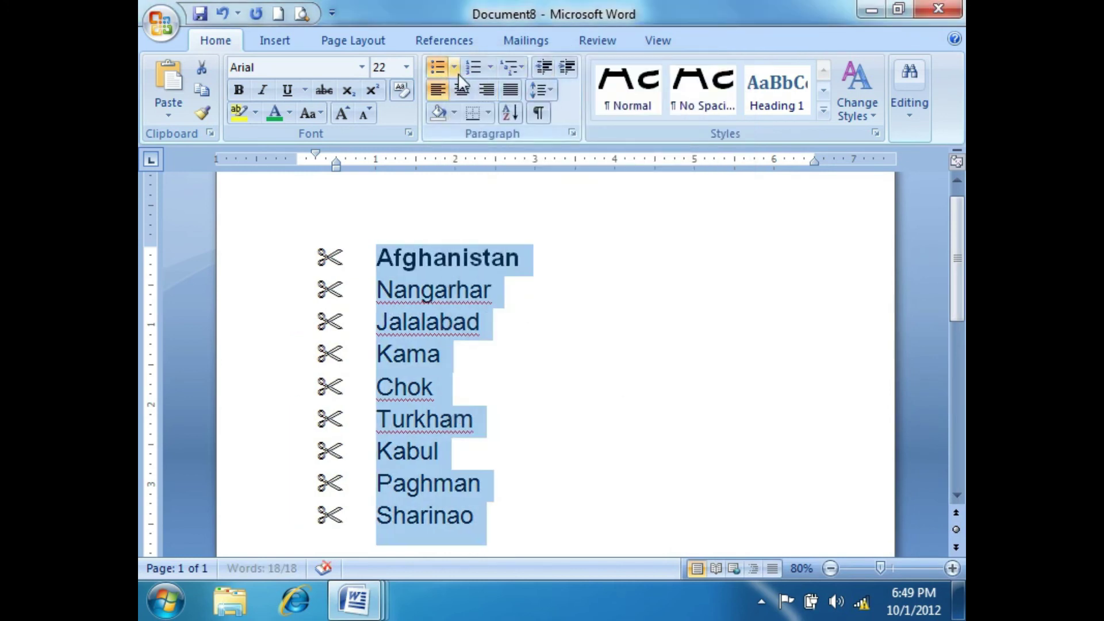
left_click(454, 67)
left_click(559, 507)
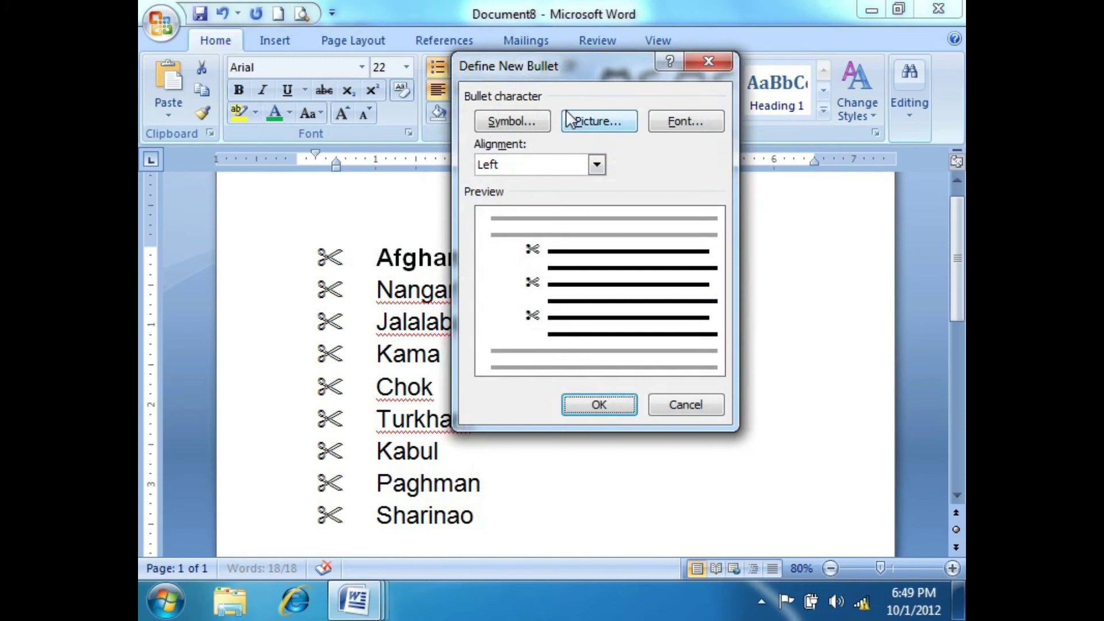
Pick the teal ball from the full picture bullet list and apply it to all nine place names
left_click(581, 118)
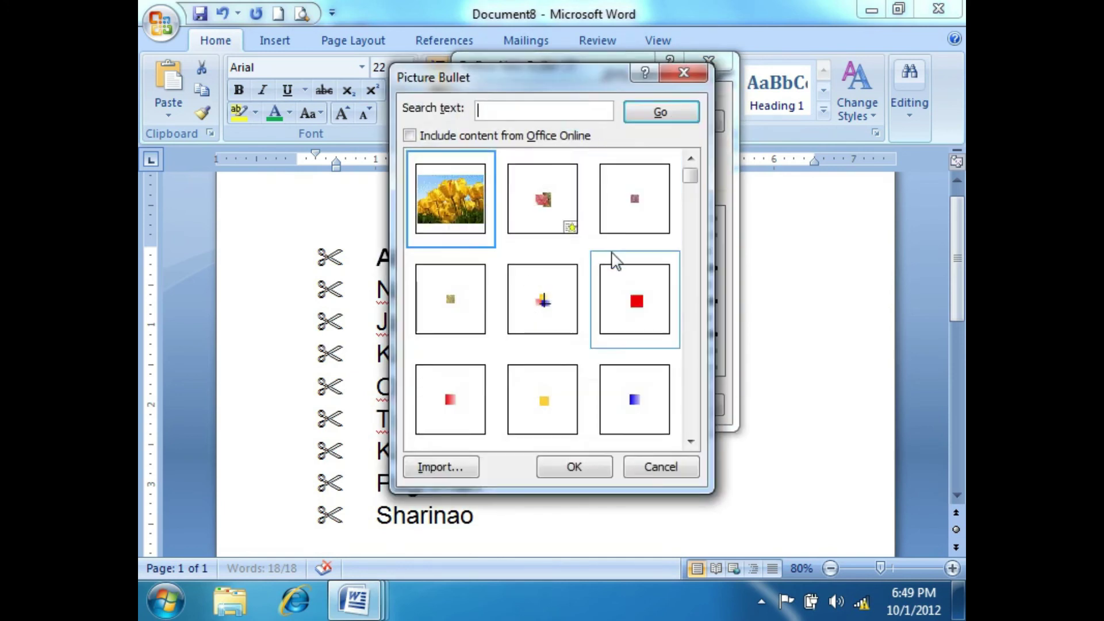
left_click(668, 112)
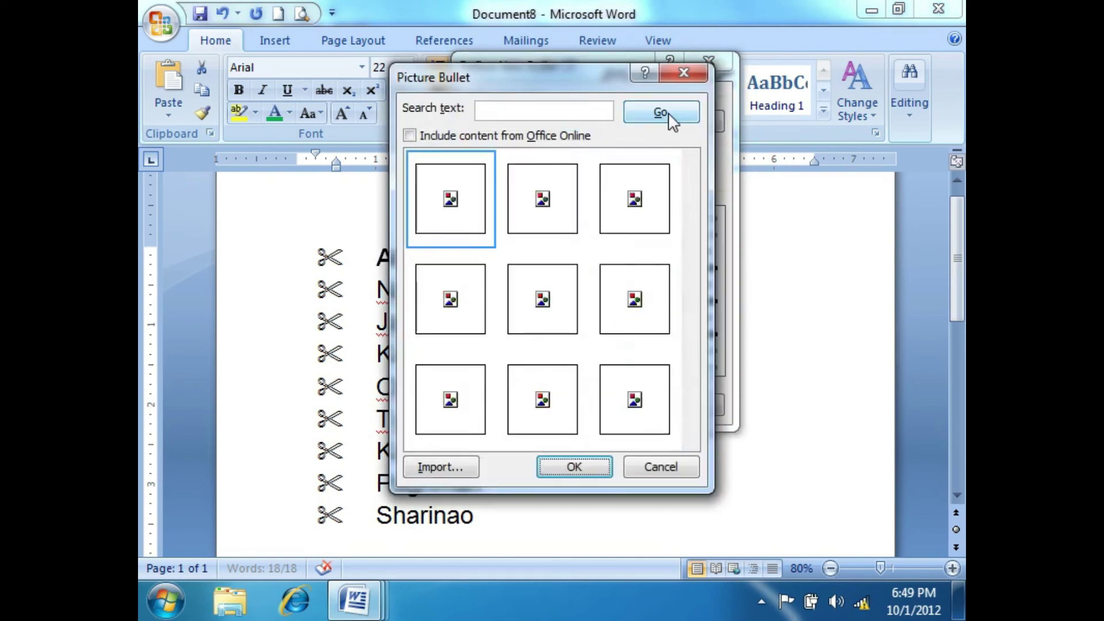
left_click(691, 442)
left_click(690, 442)
left_click(690, 442)
left_click(691, 441)
left_click(691, 441)
left_click(690, 441)
left_click(690, 441)
left_click(690, 442)
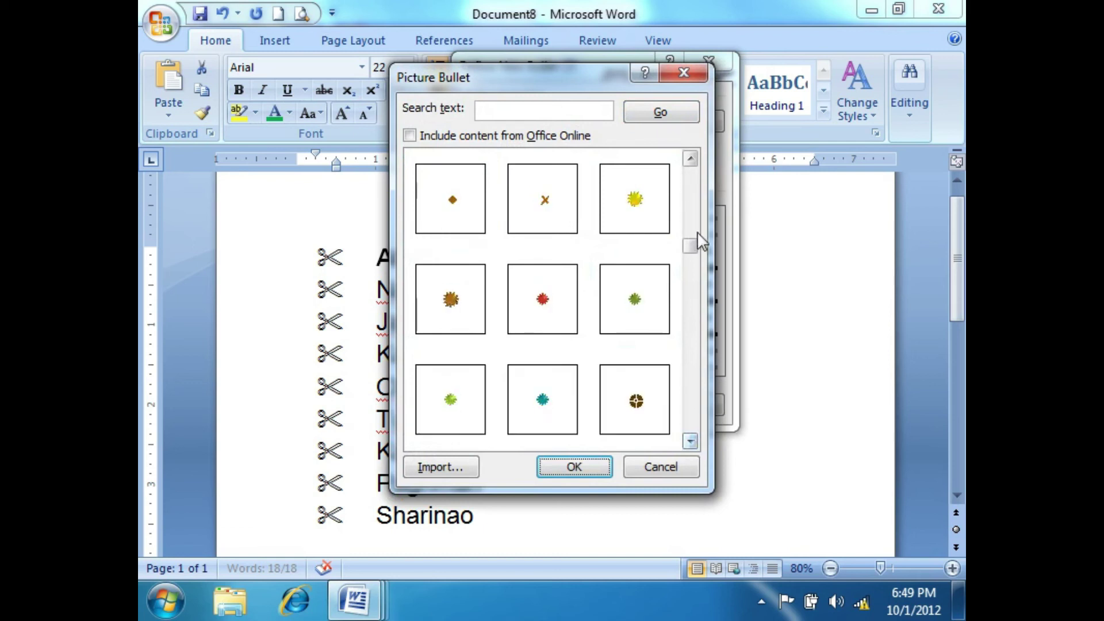
left_click_drag(692, 251, 695, 159)
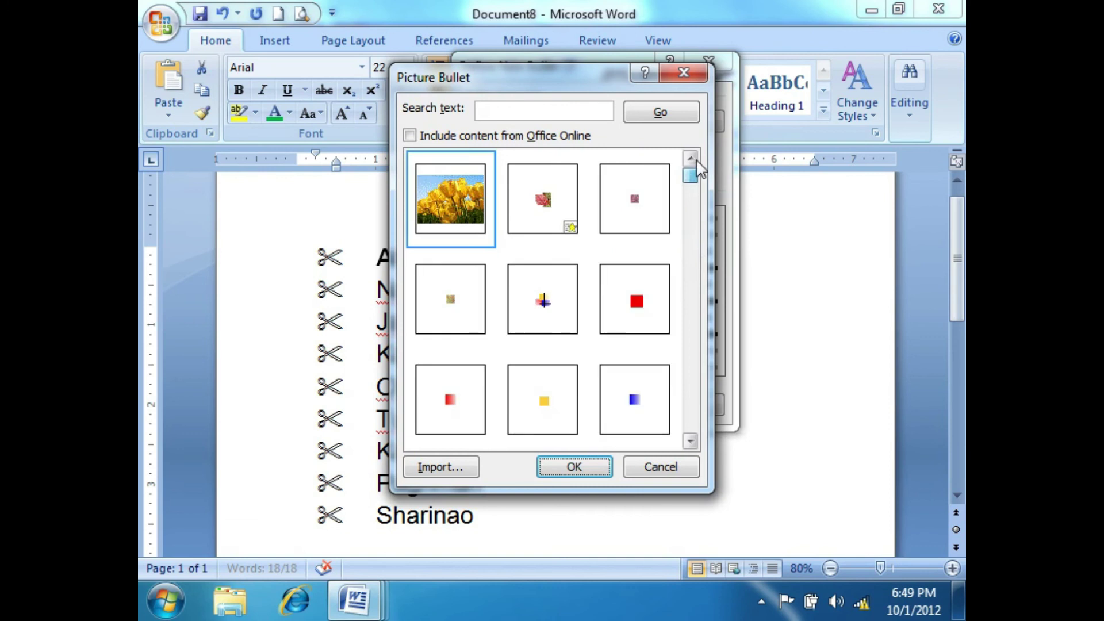
left_click(691, 442)
left_click(567, 305)
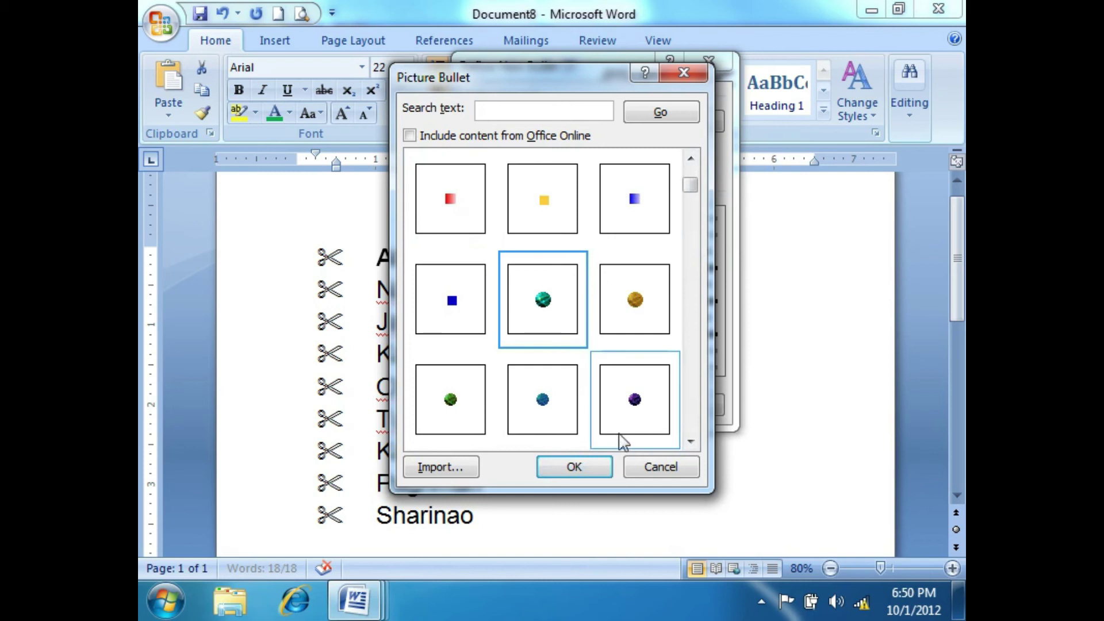
left_click(595, 463)
left_click(581, 405)
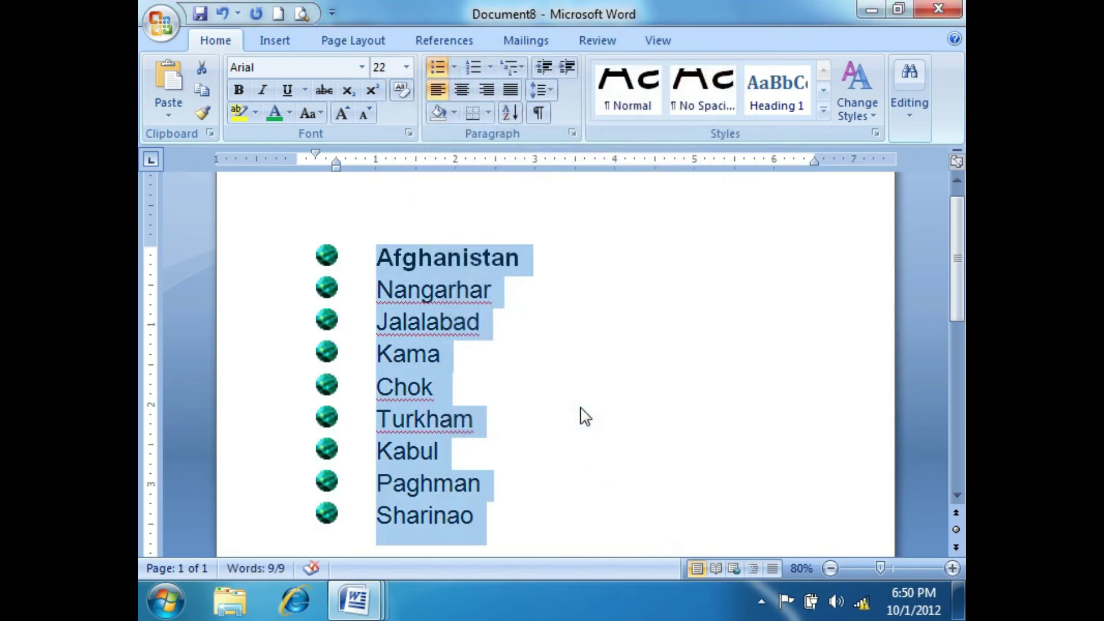
left_click(455, 67)
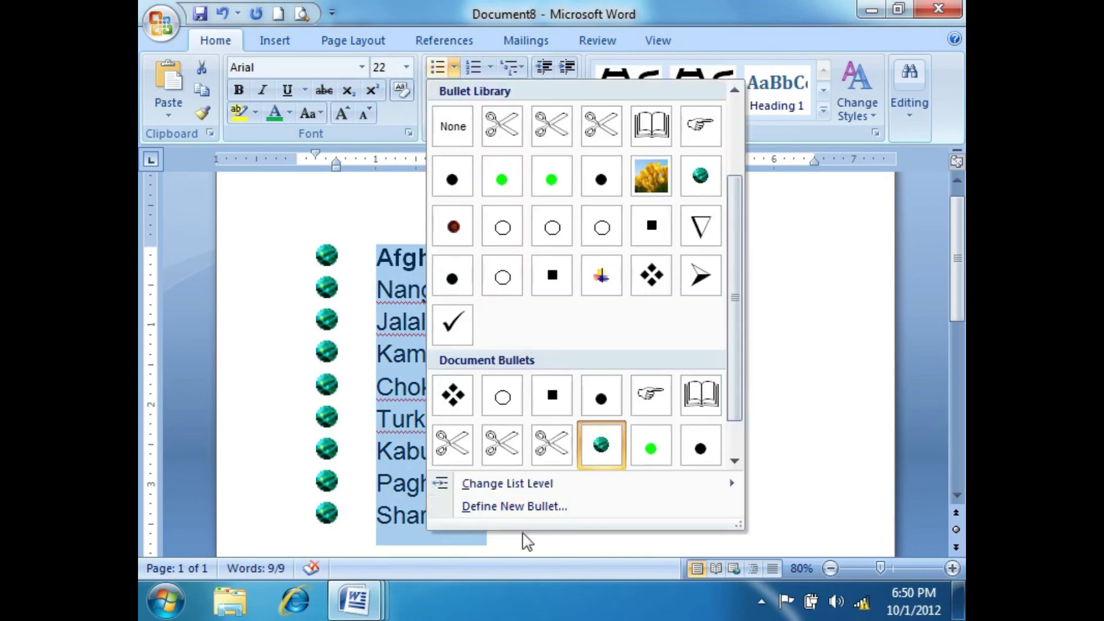
left_click(525, 508)
left_click(601, 120)
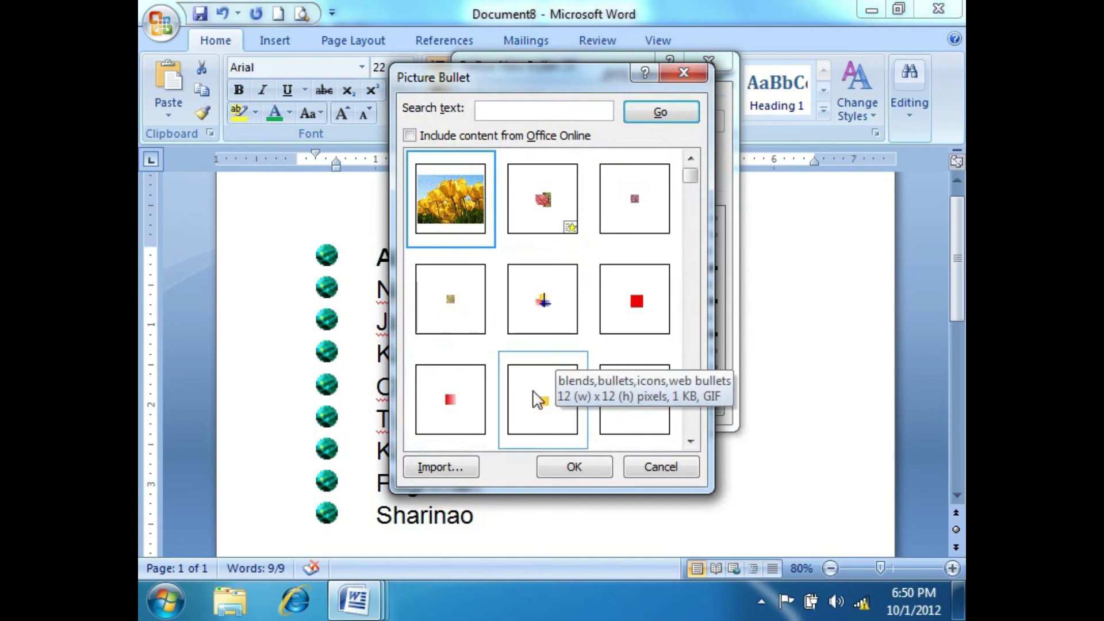
left_click(443, 465)
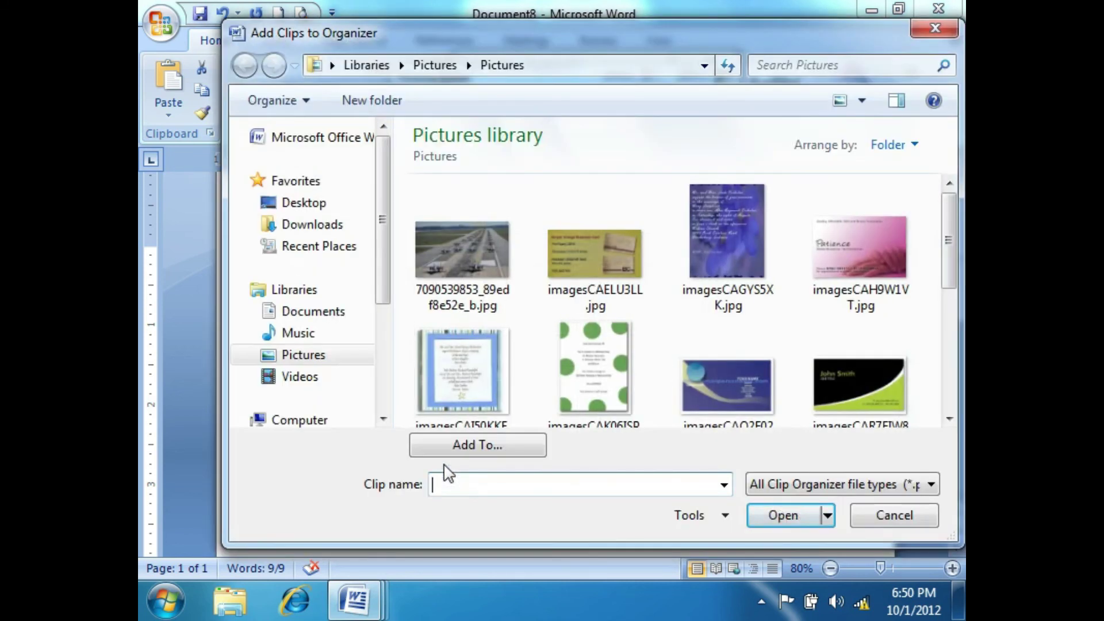
left_click(459, 255)
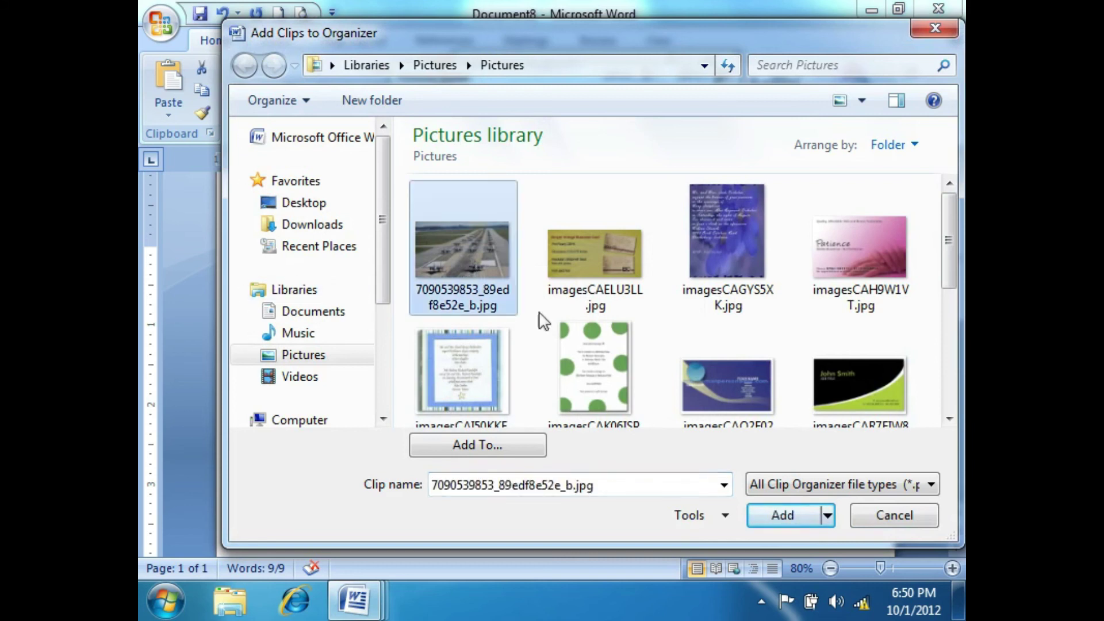
left_click(783, 515)
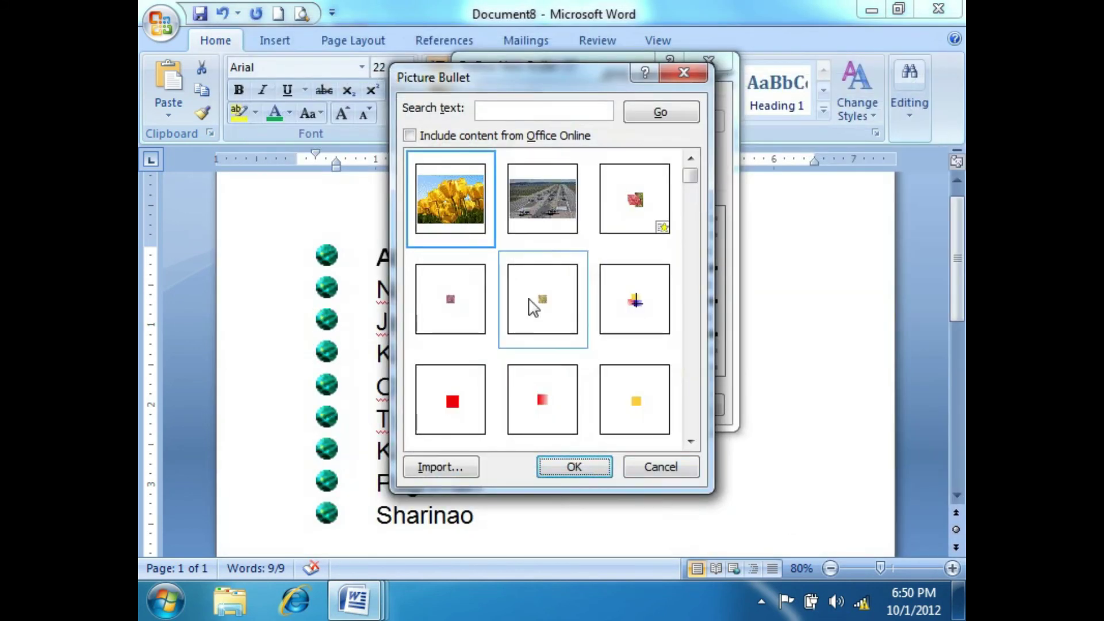
left_click(526, 210)
left_click(564, 468)
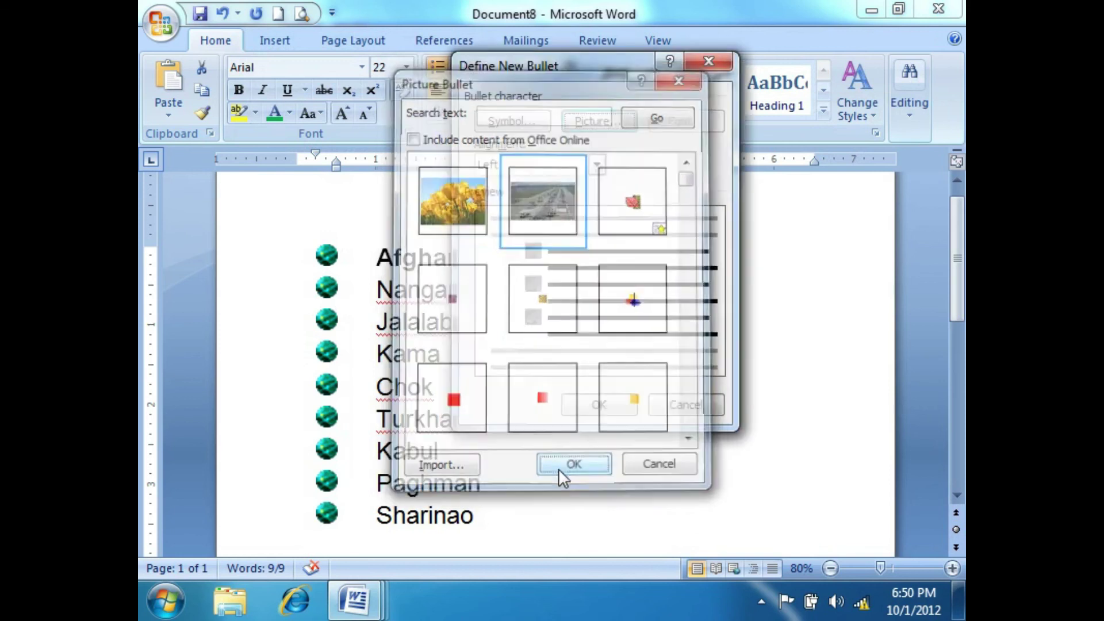
left_click(581, 405)
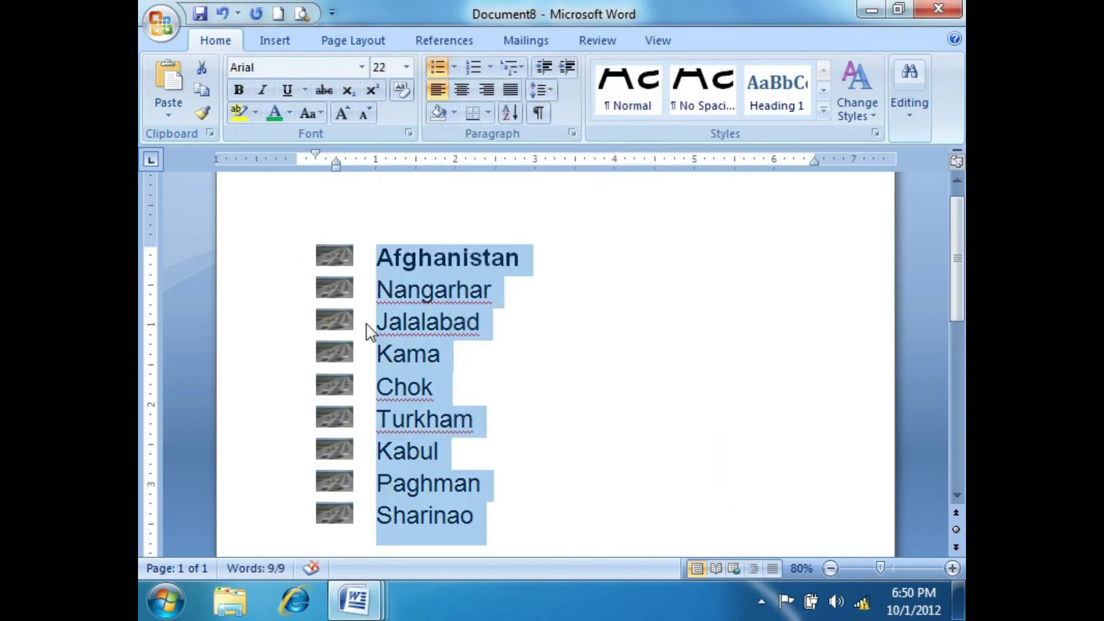
left_click(490, 67)
Import Tulips.jpg from Sample Pictures and make it the list's picture bullet
left_click(453, 67)
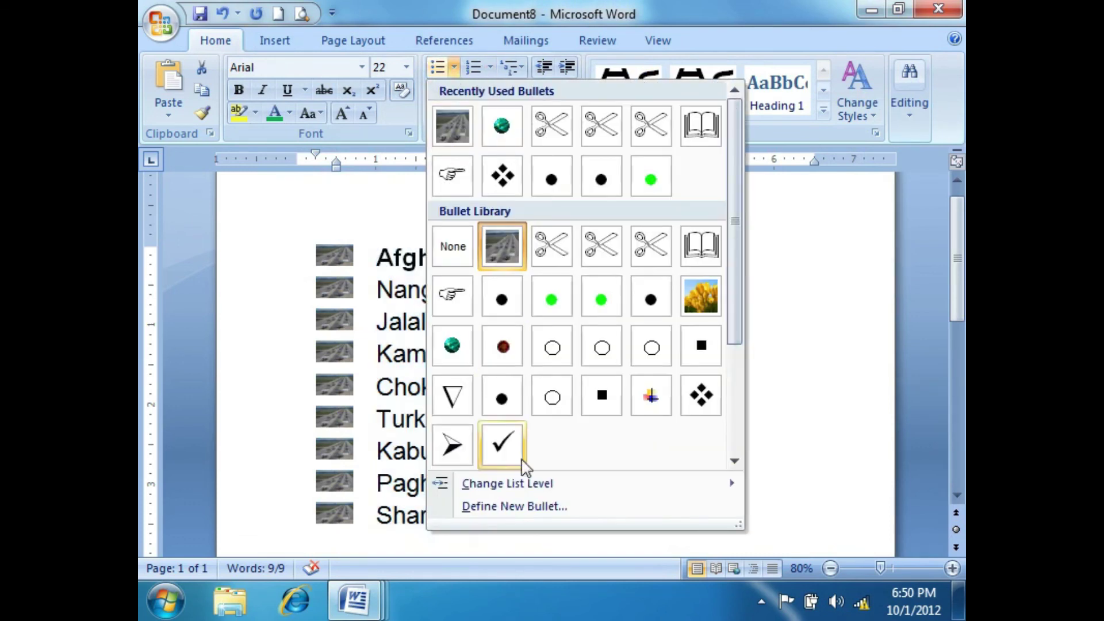
left_click(527, 507)
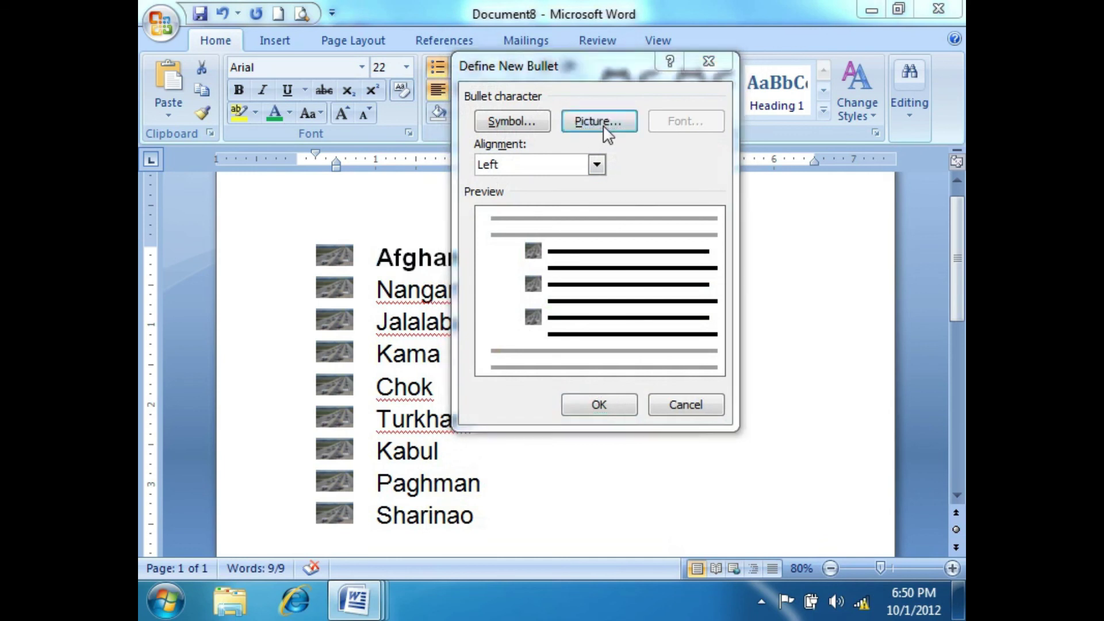
left_click(600, 125)
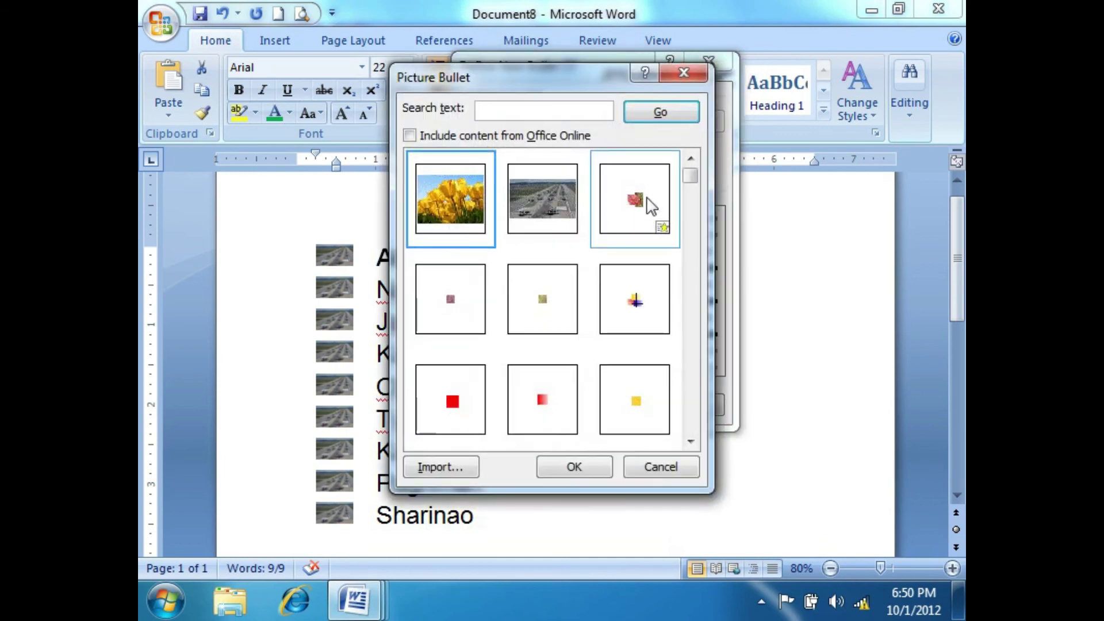
left_click(448, 464)
left_click(839, 379)
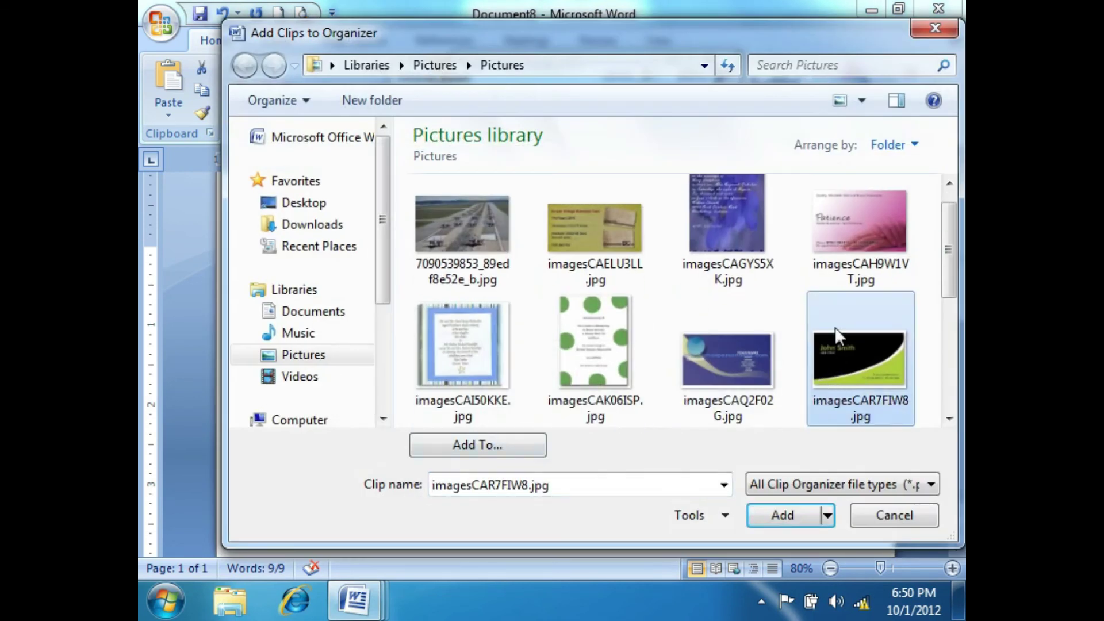
left_click(839, 240)
left_click(949, 419)
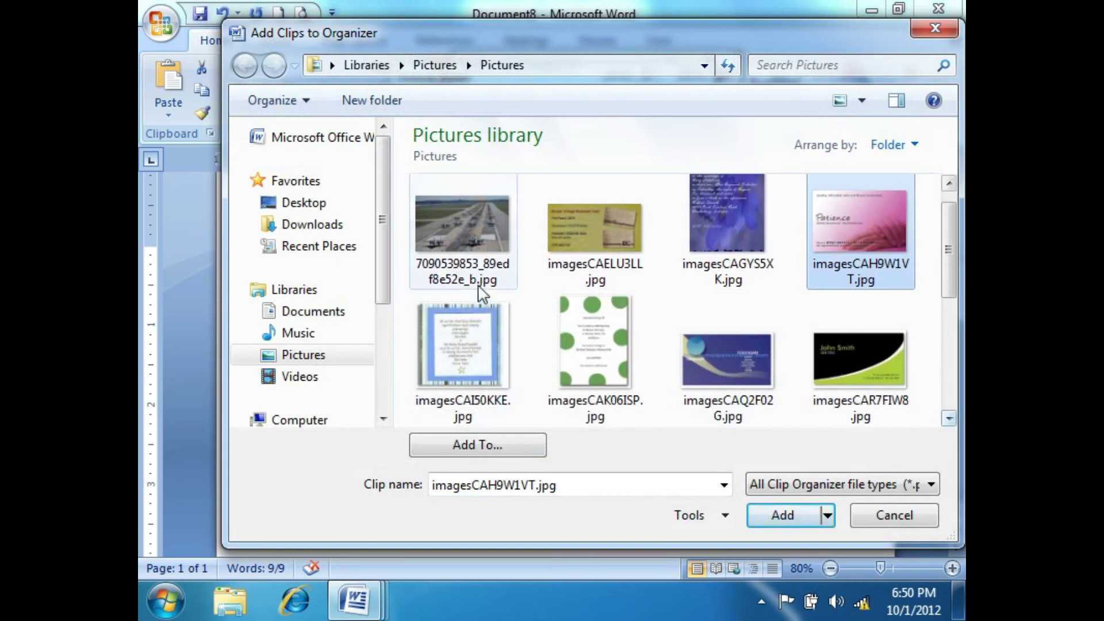
left_click(297, 361)
double_click(436, 251)
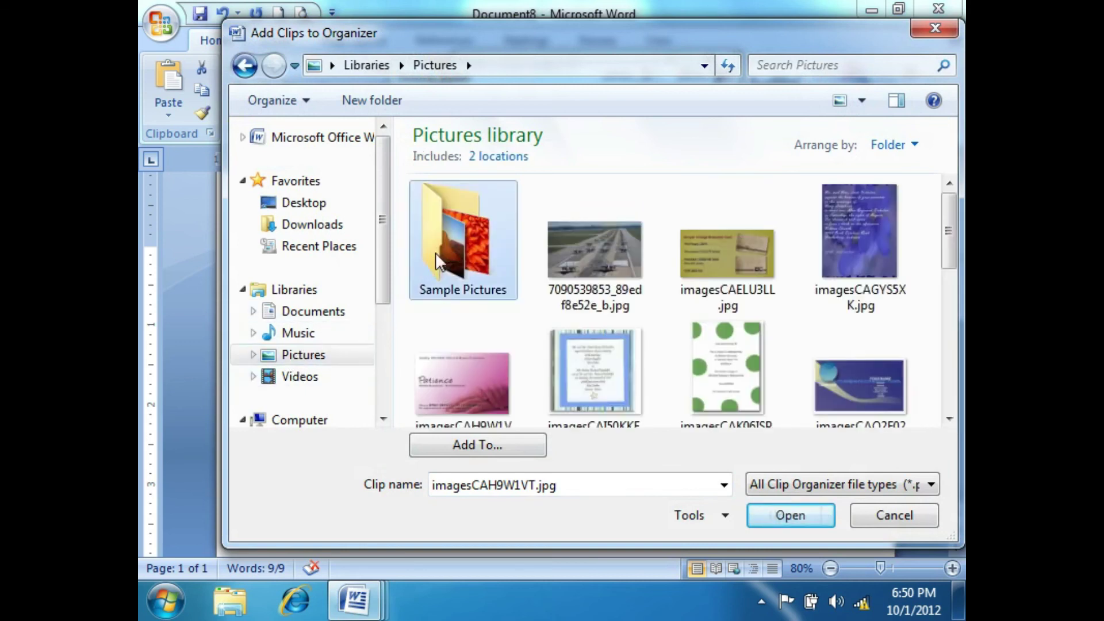
left_click(690, 327)
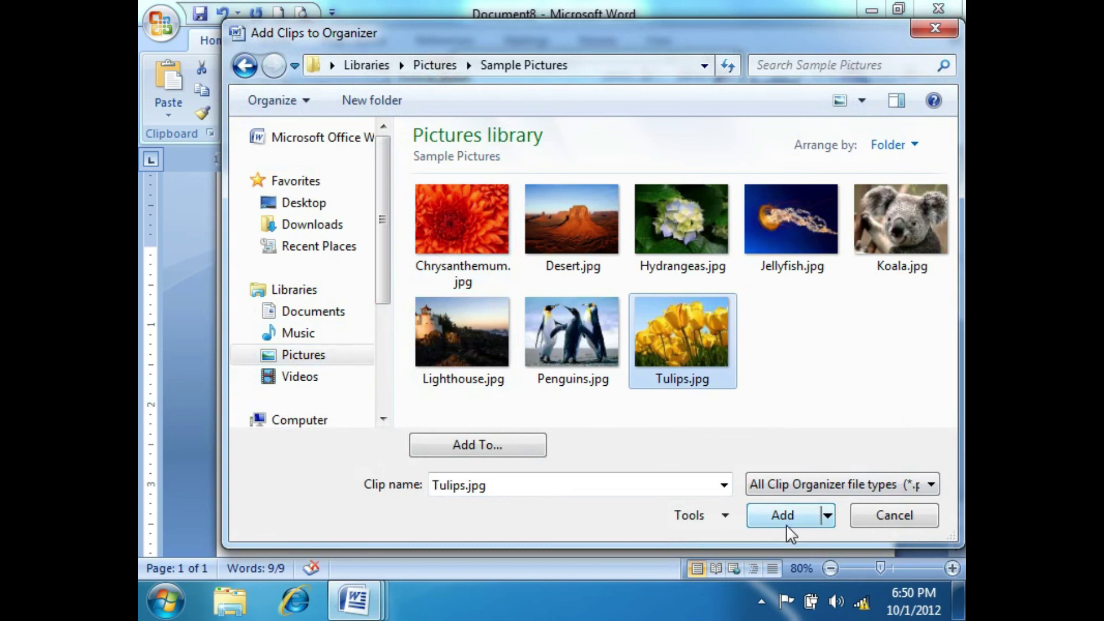
left_click(785, 517)
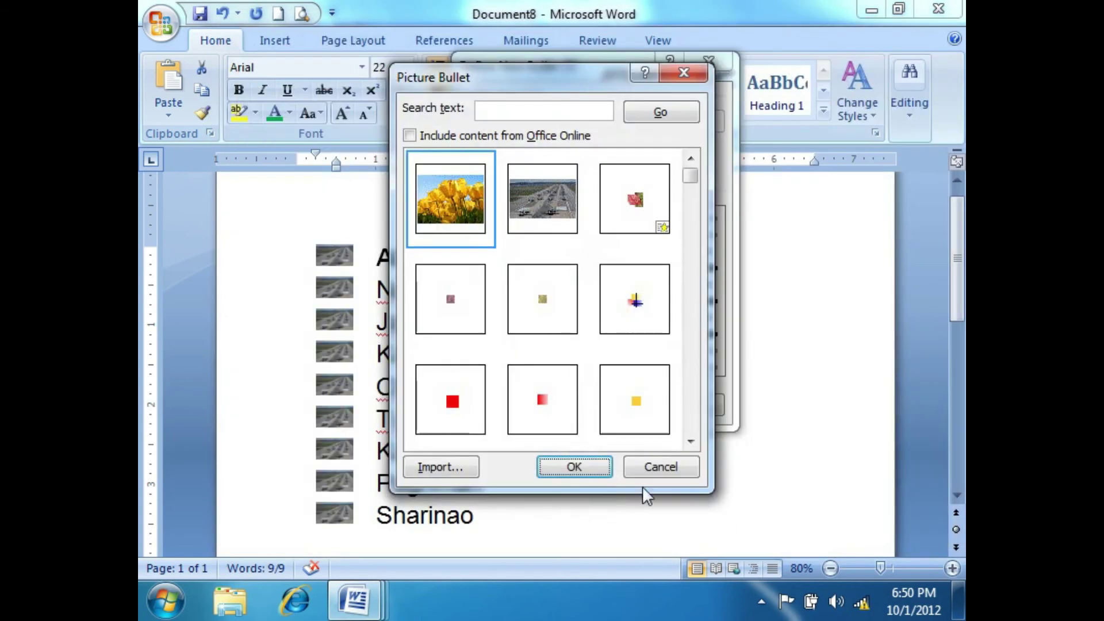
left_click(592, 468)
left_click(589, 412)
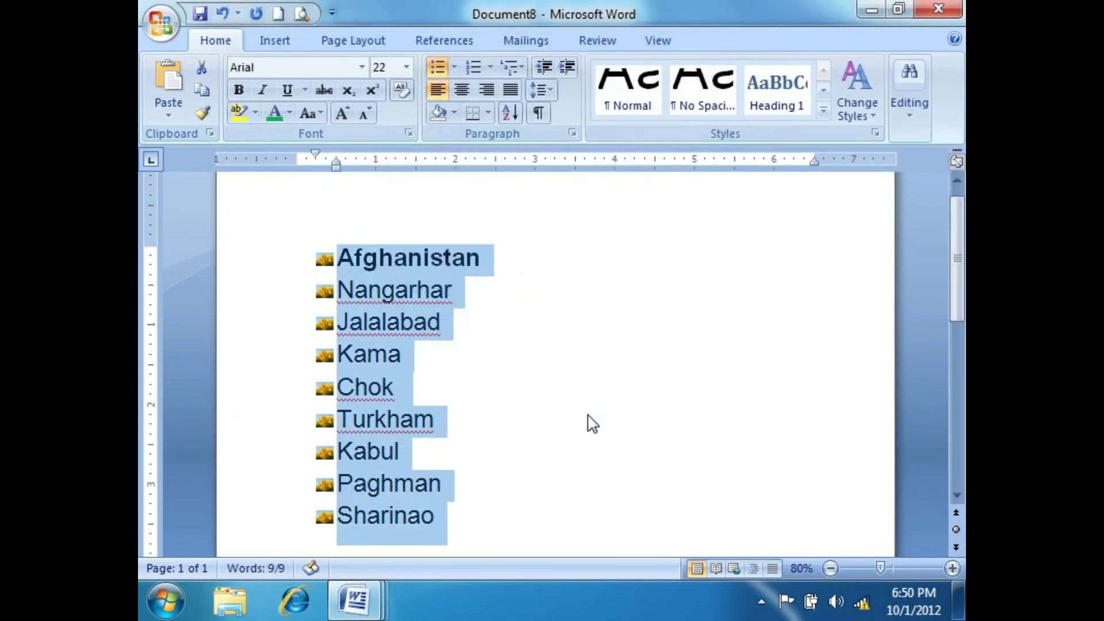
Replace the tulip bullets with the open-book Wingdings symbol (character 38)
left_click(453, 67)
left_click(530, 506)
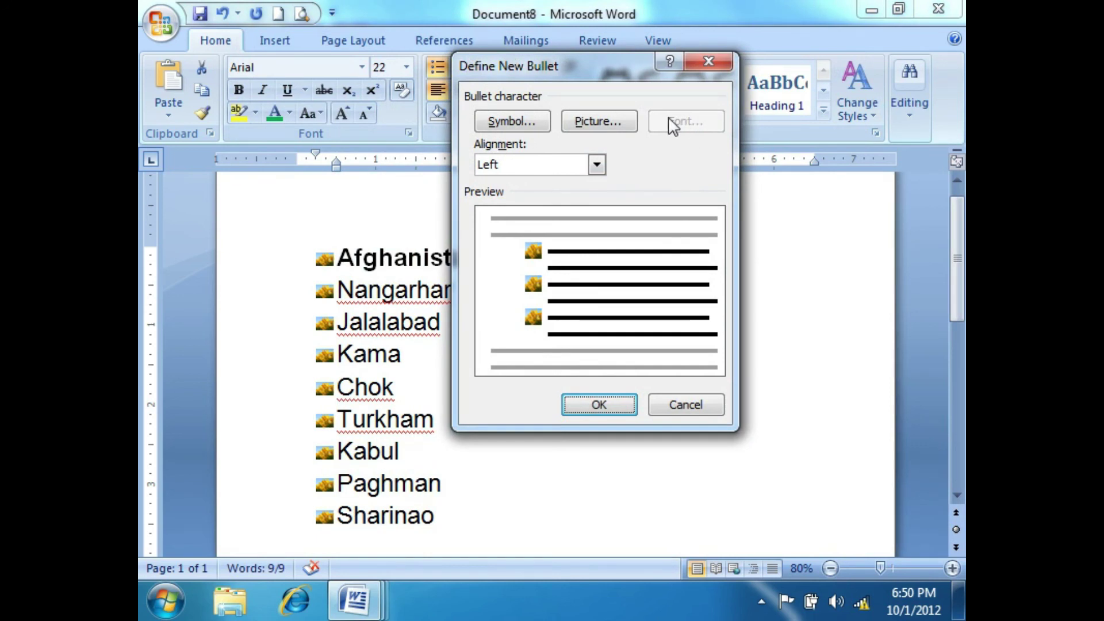
left_click(529, 120)
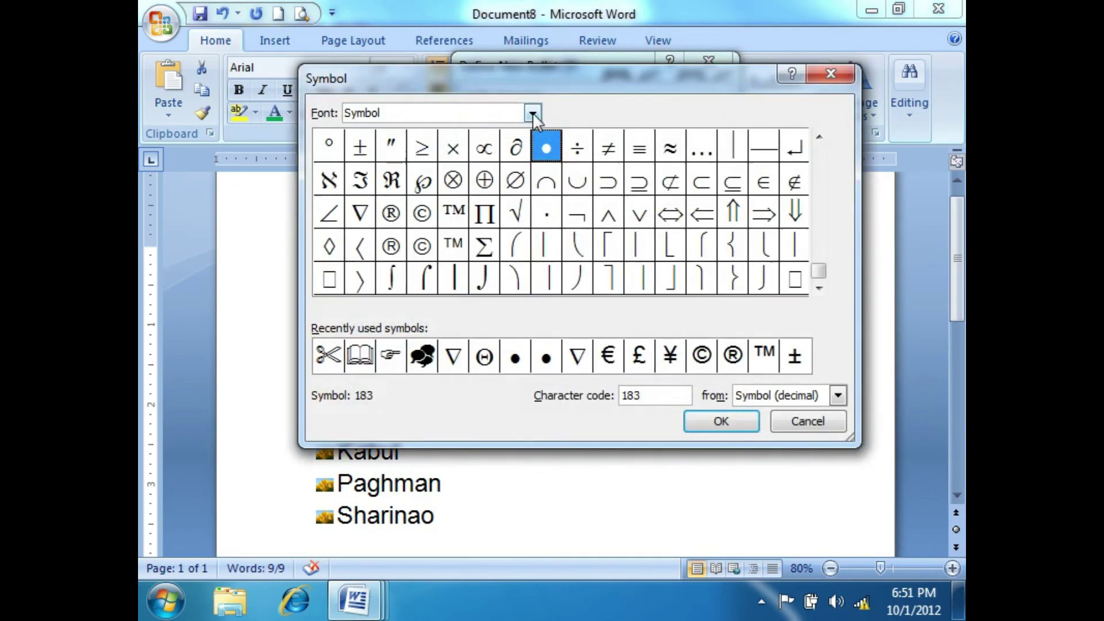
left_click(363, 356)
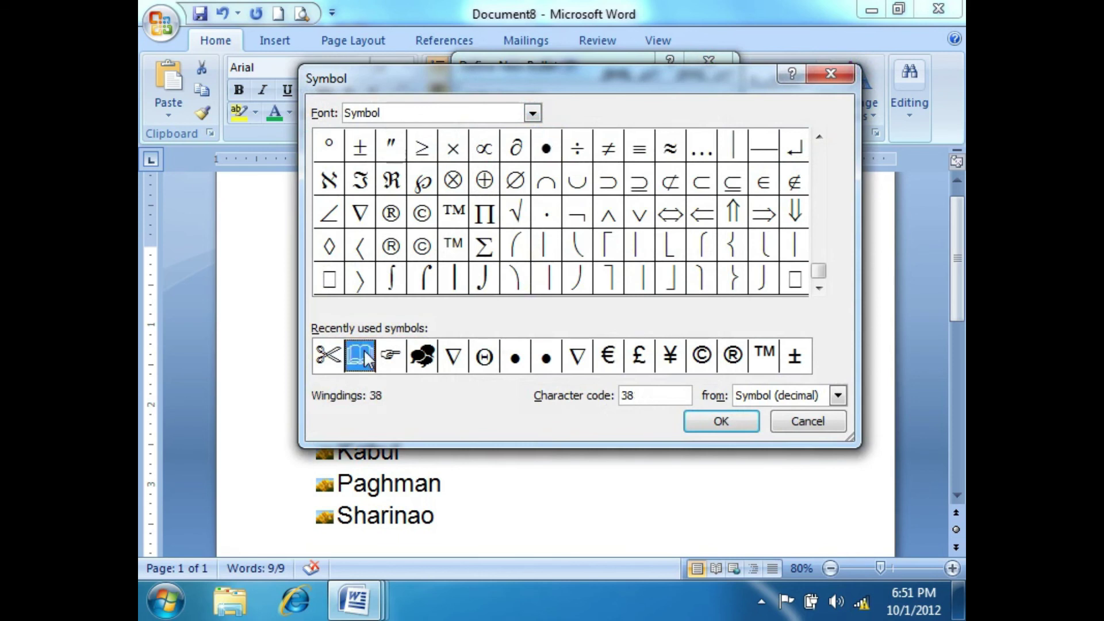
left_click(722, 425)
left_click(616, 403)
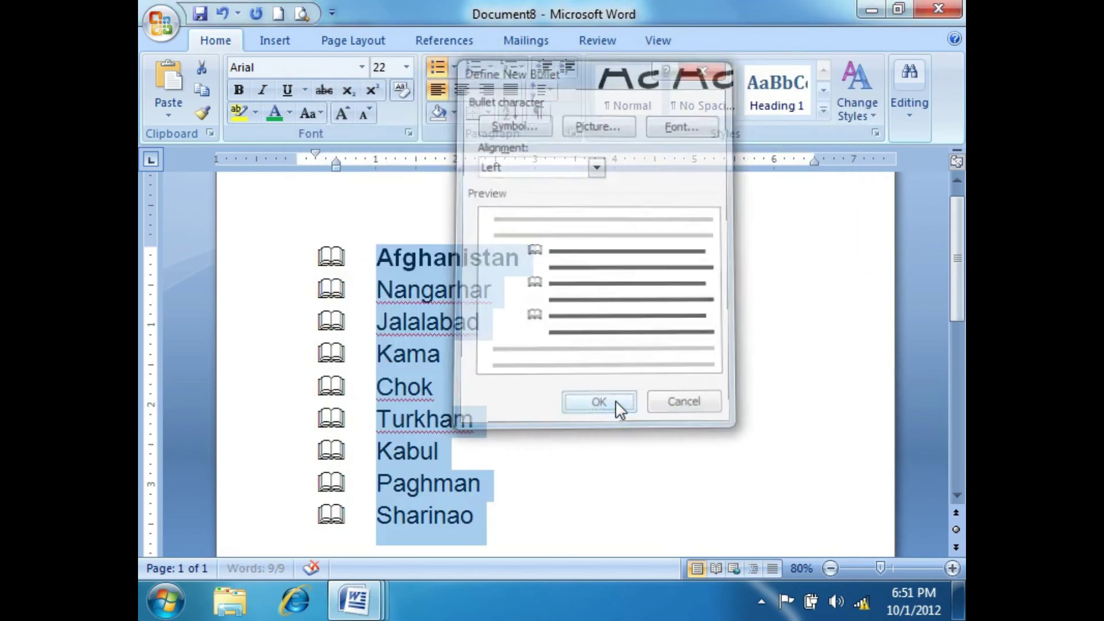
Colour the open-book bullets red through the bullet's Font settings
left_click(455, 68)
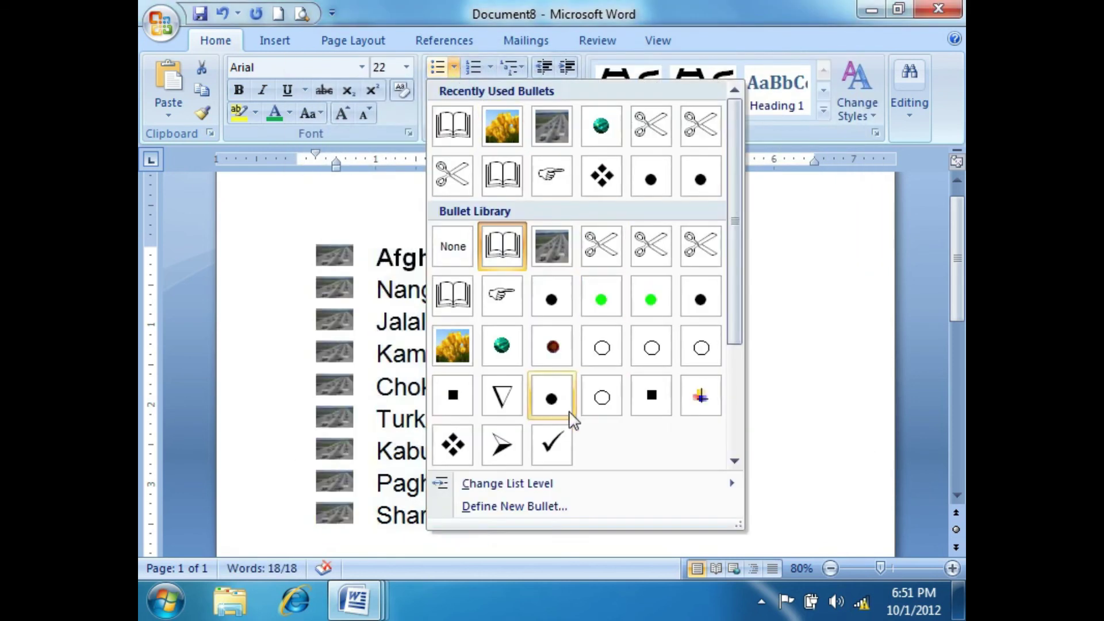
left_click(557, 509)
left_click(690, 123)
left_click_drag(532, 8, 561, 27)
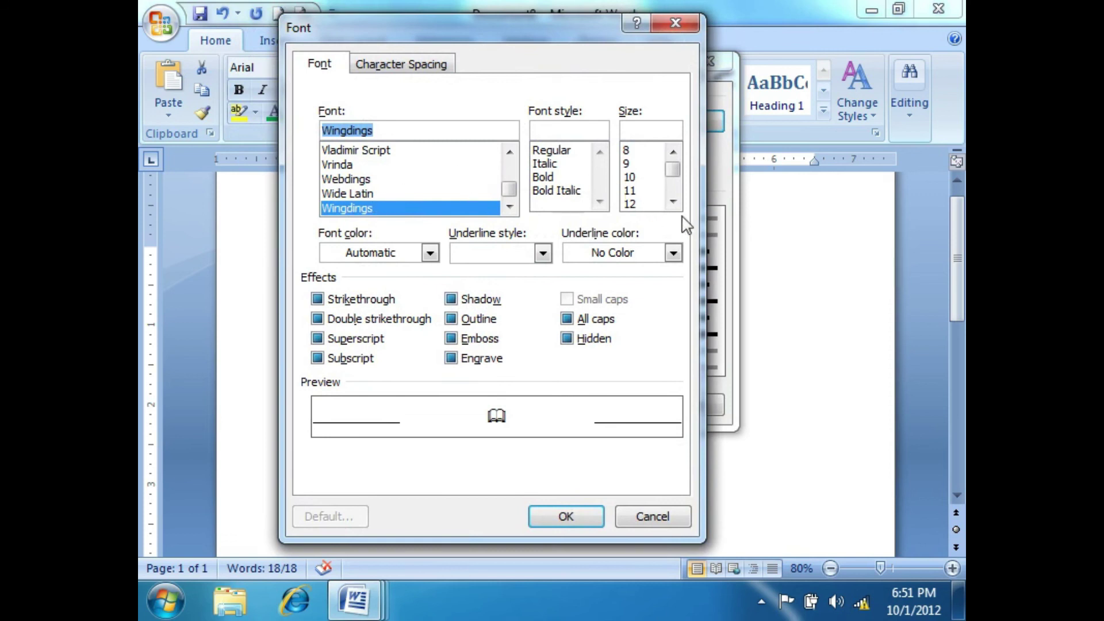
left_click(673, 202)
left_click(674, 202)
left_click(385, 253)
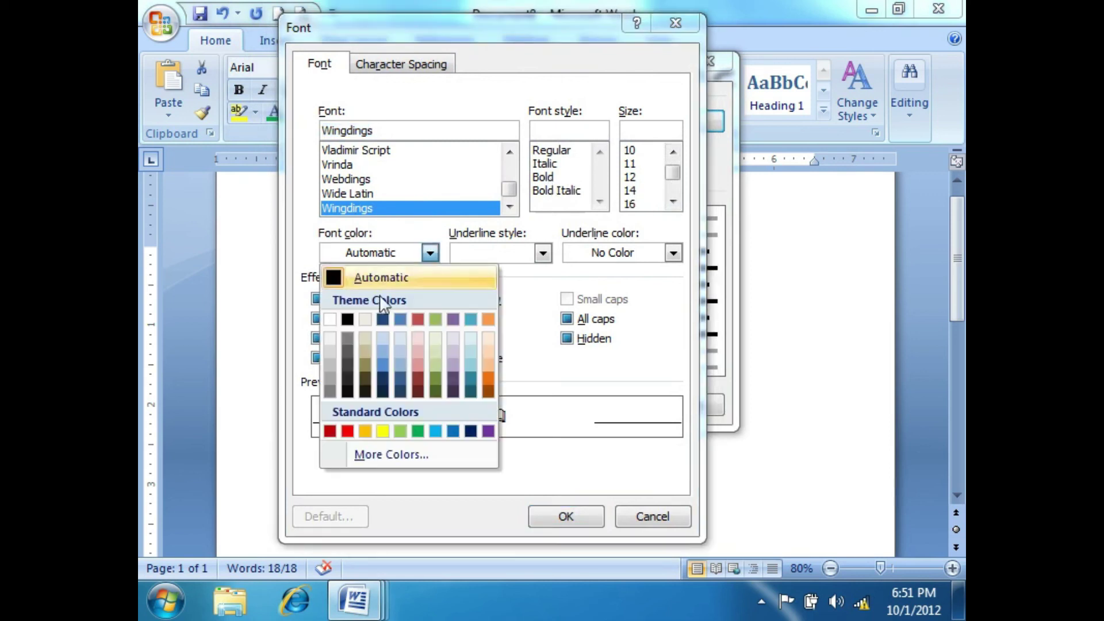
left_click(347, 430)
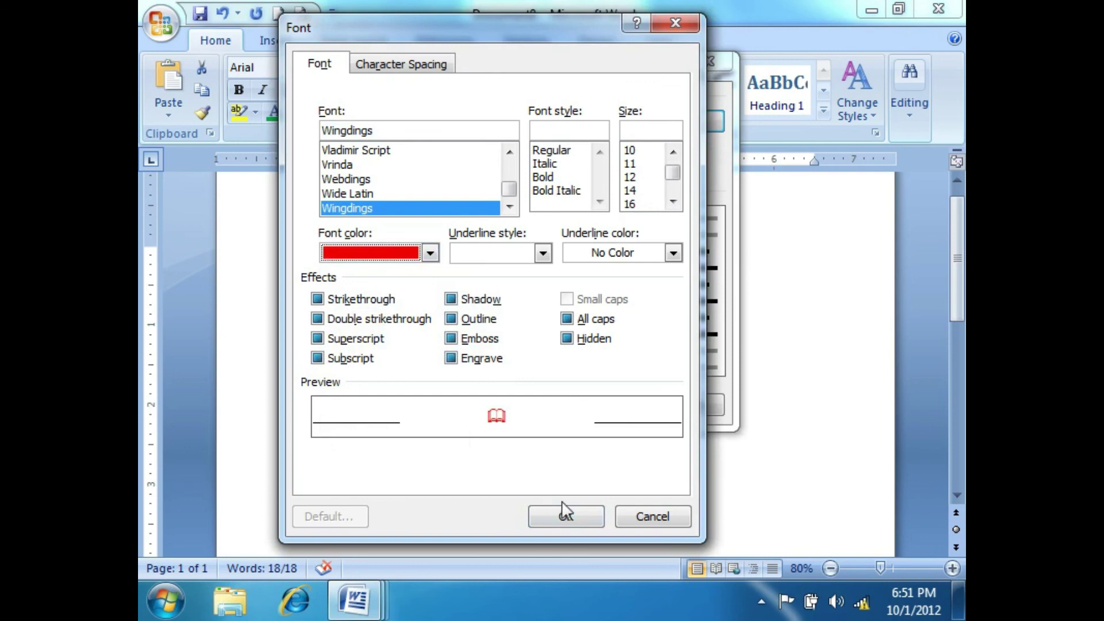
left_click(565, 515)
left_click(579, 409)
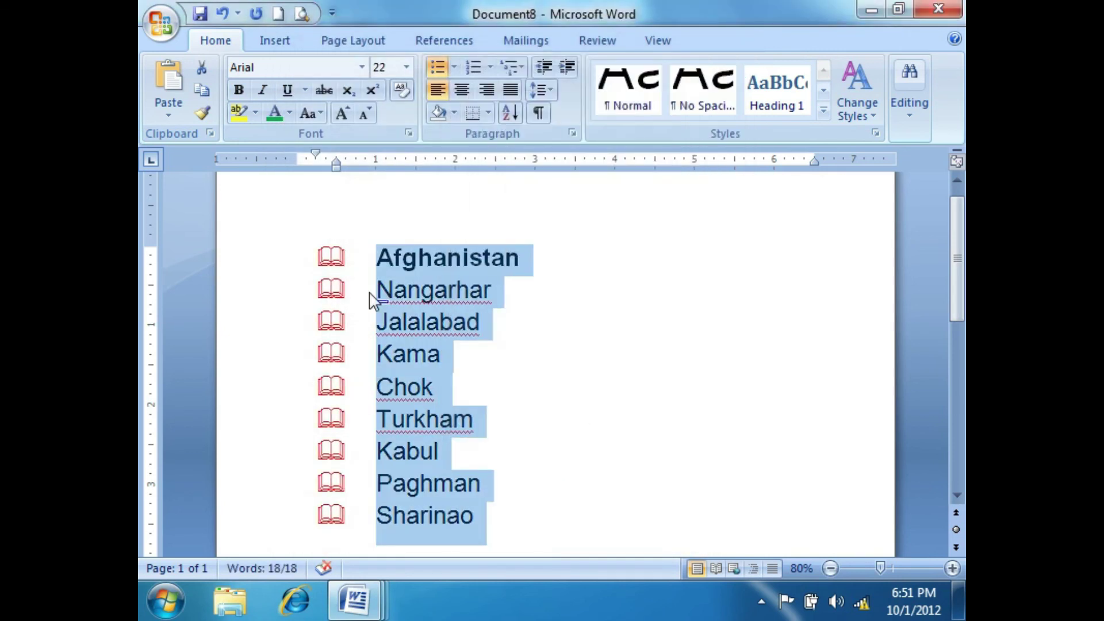
left_click(454, 67)
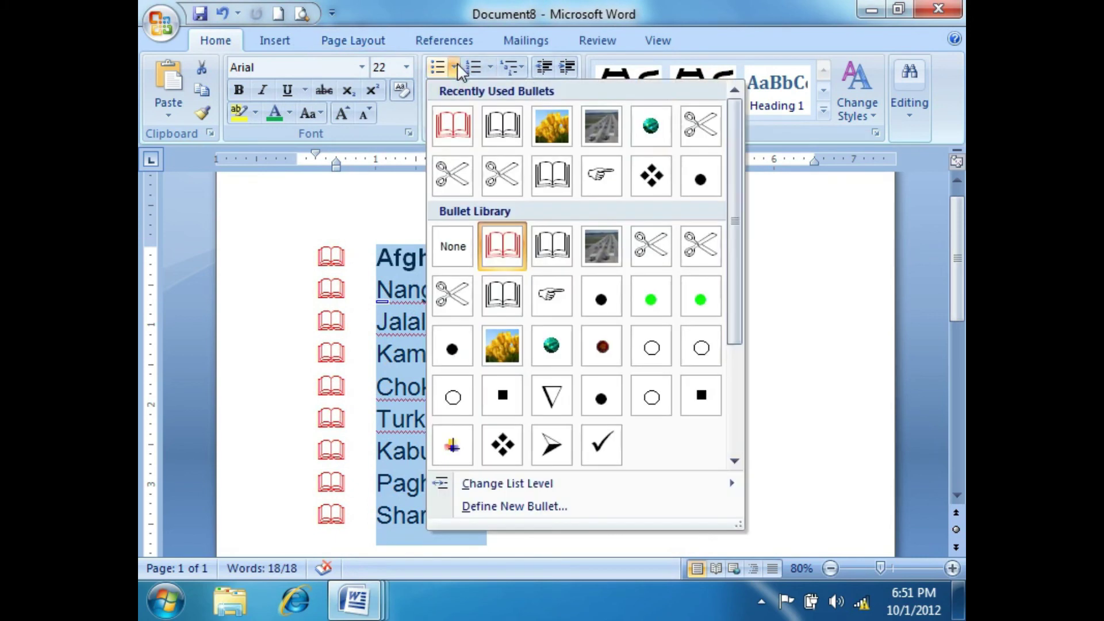
Switch the list to diamond-cluster bullets and make the new bullet's font colour green
left_click(650, 174)
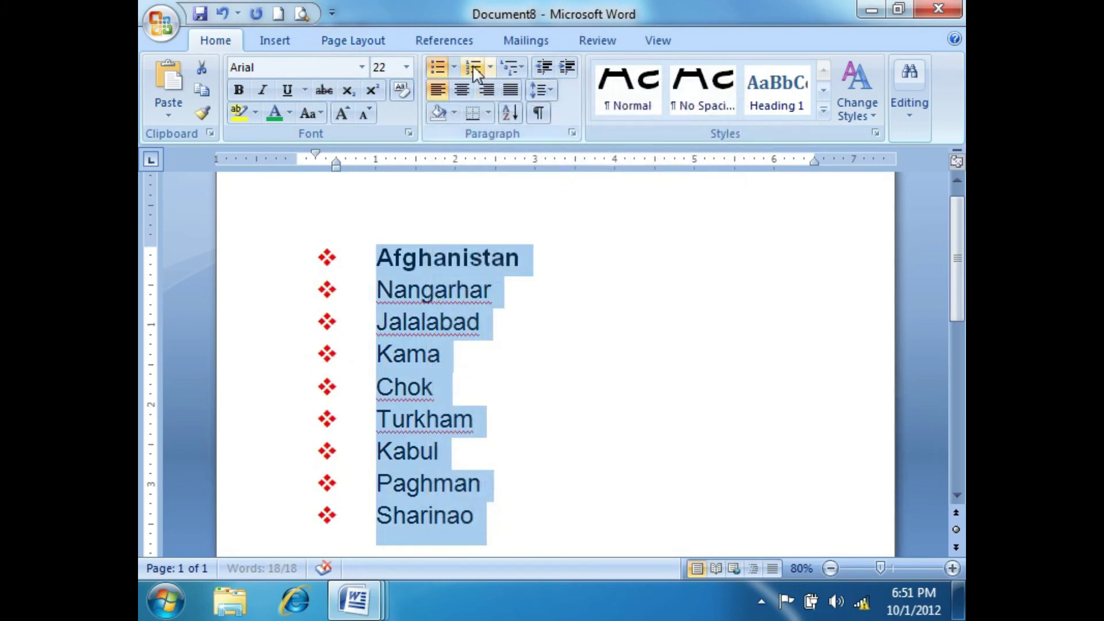
left_click(454, 67)
left_click(510, 507)
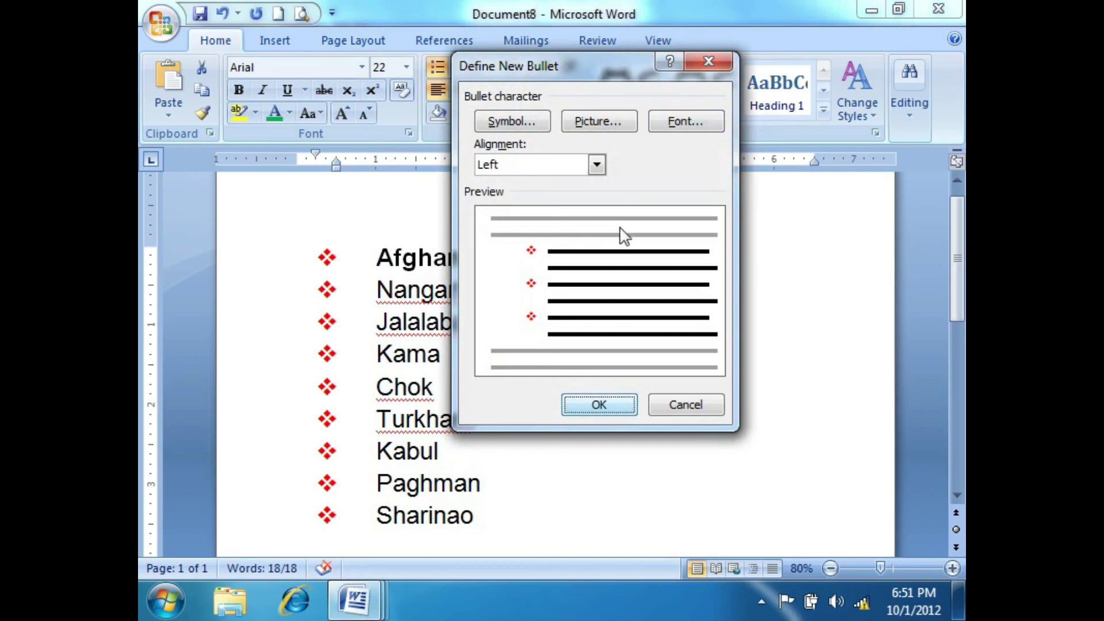
left_click(688, 121)
left_click(430, 253)
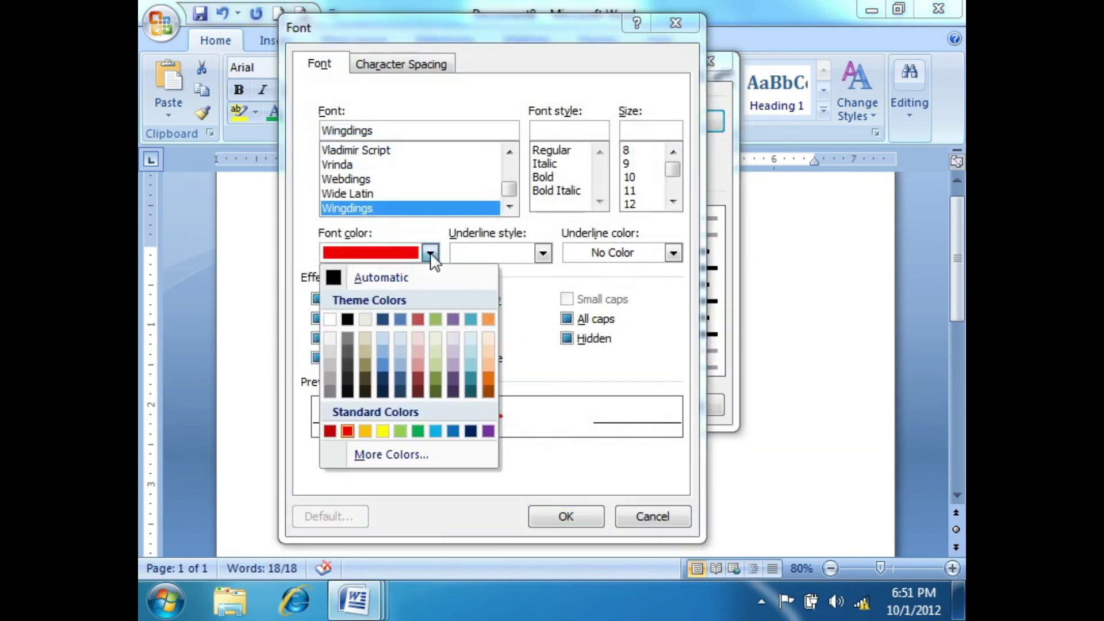
left_click(418, 431)
Give the bullet a single solid underline in red and apply it to the list
left_click(542, 253)
left_click(494, 313)
left_click(599, 256)
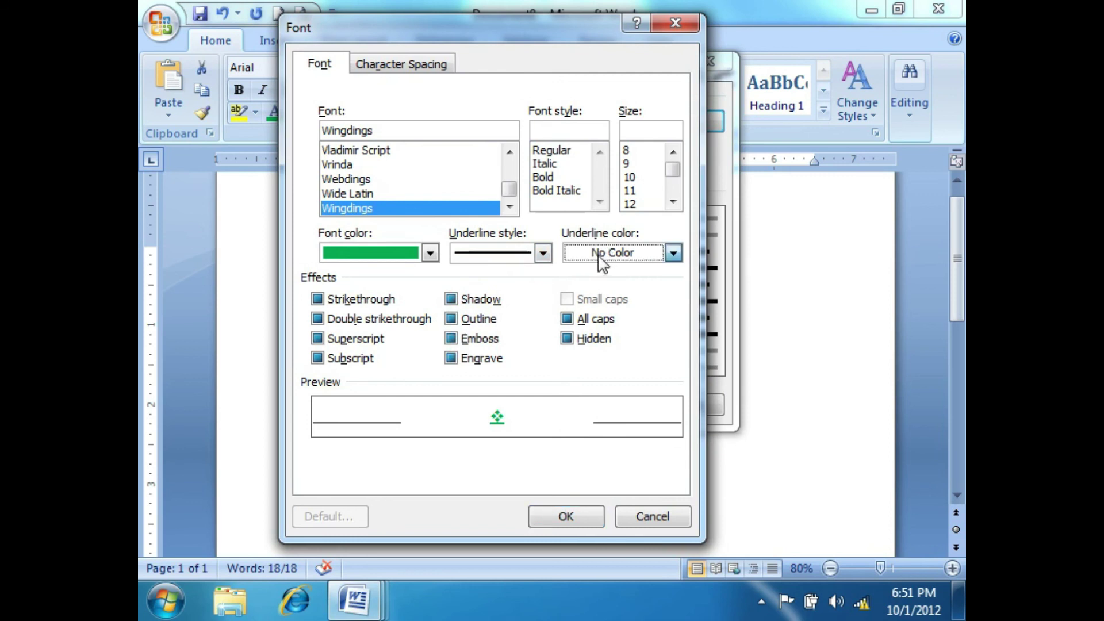
left_click(600, 259)
left_click(581, 427)
left_click(581, 515)
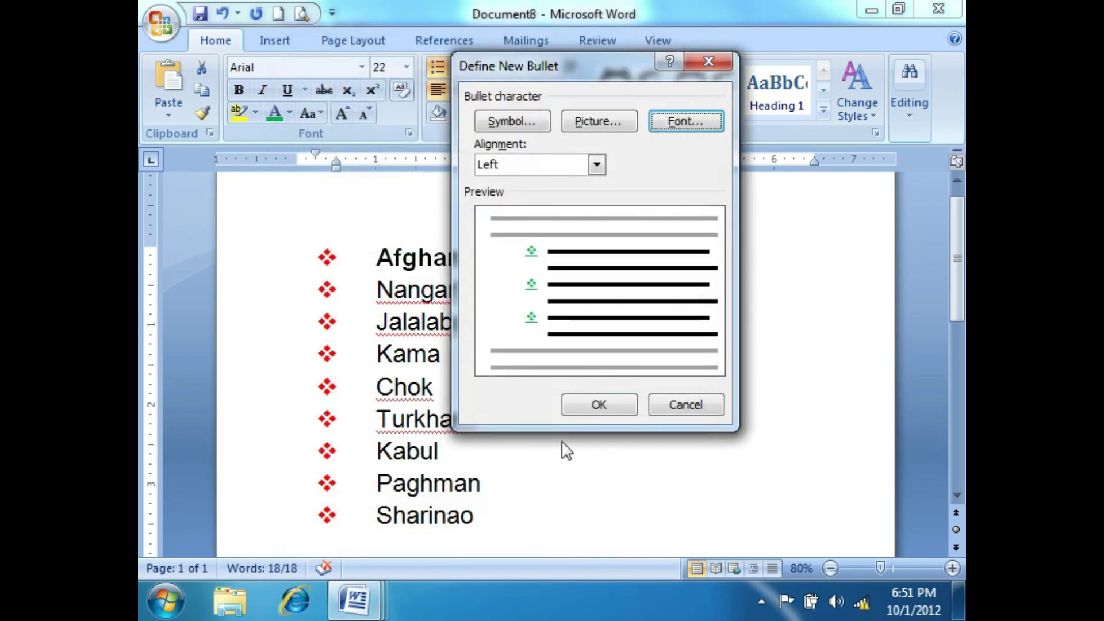
left_click(599, 404)
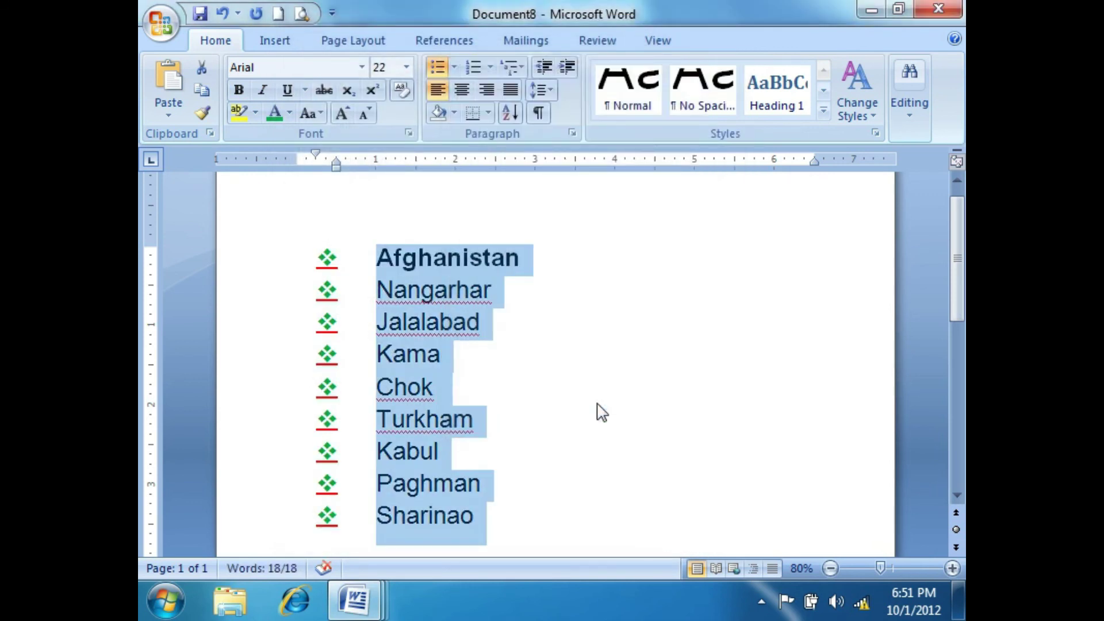
left_click(454, 68)
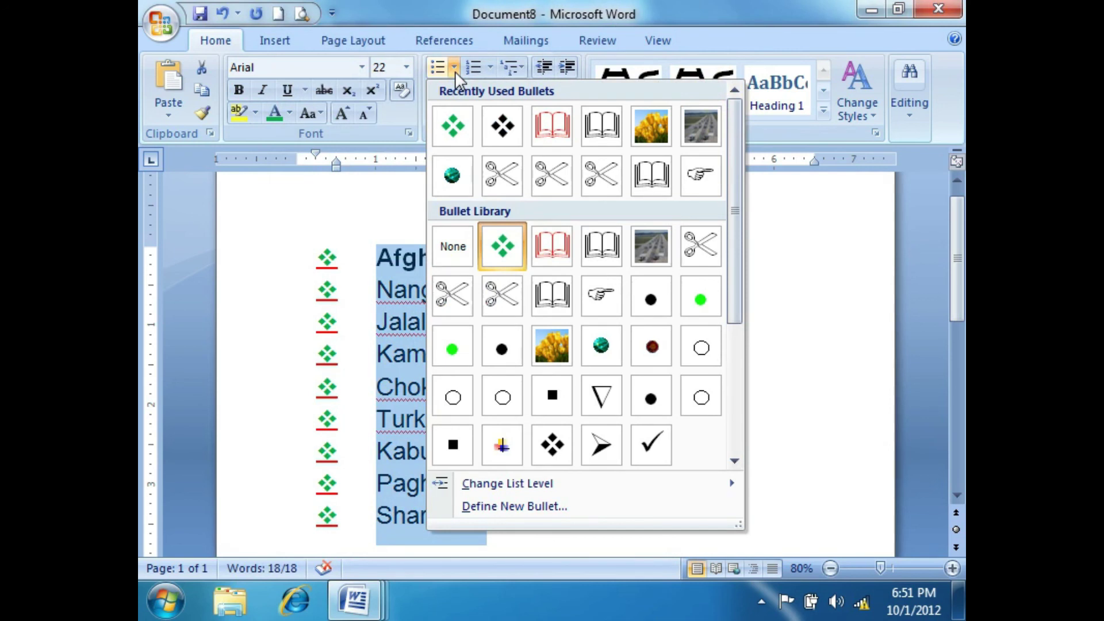
left_click(539, 505)
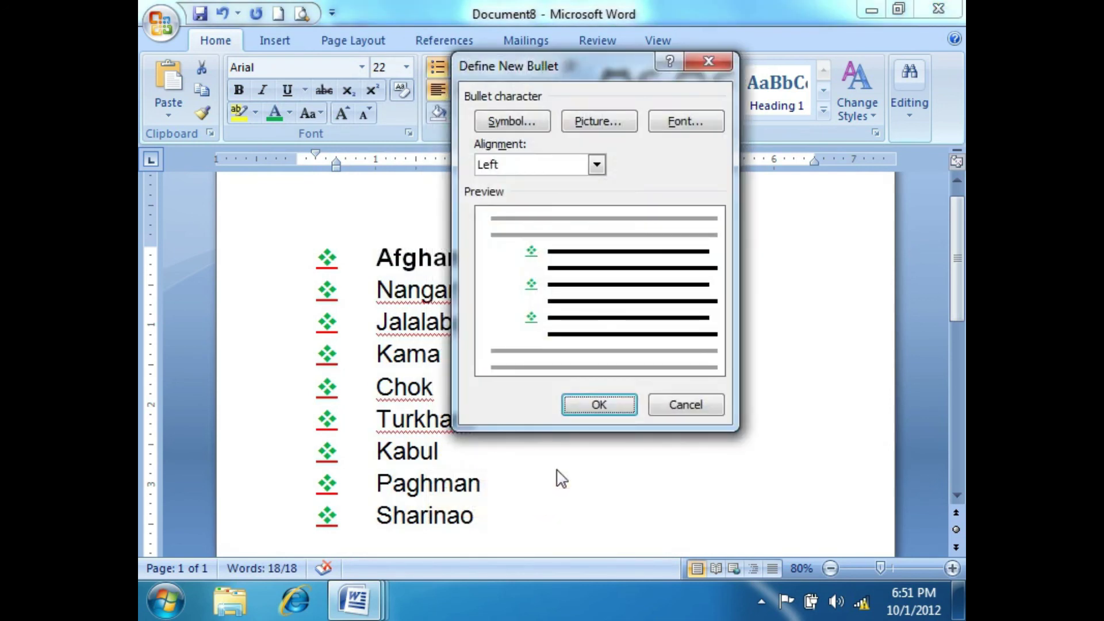
left_click(684, 123)
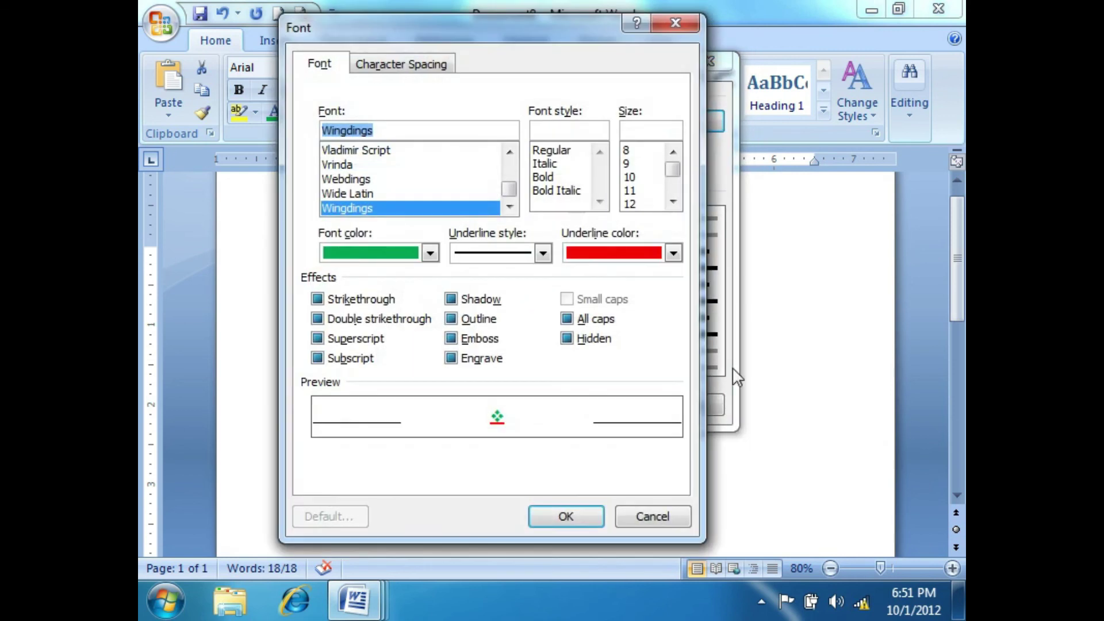
left_click(646, 517)
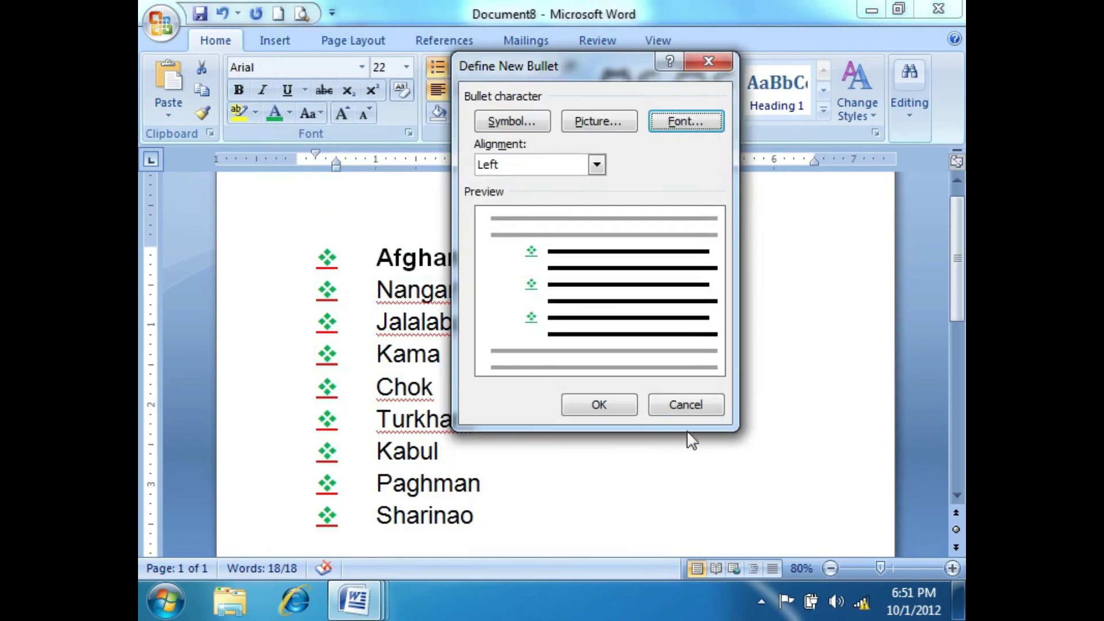
left_click(691, 402)
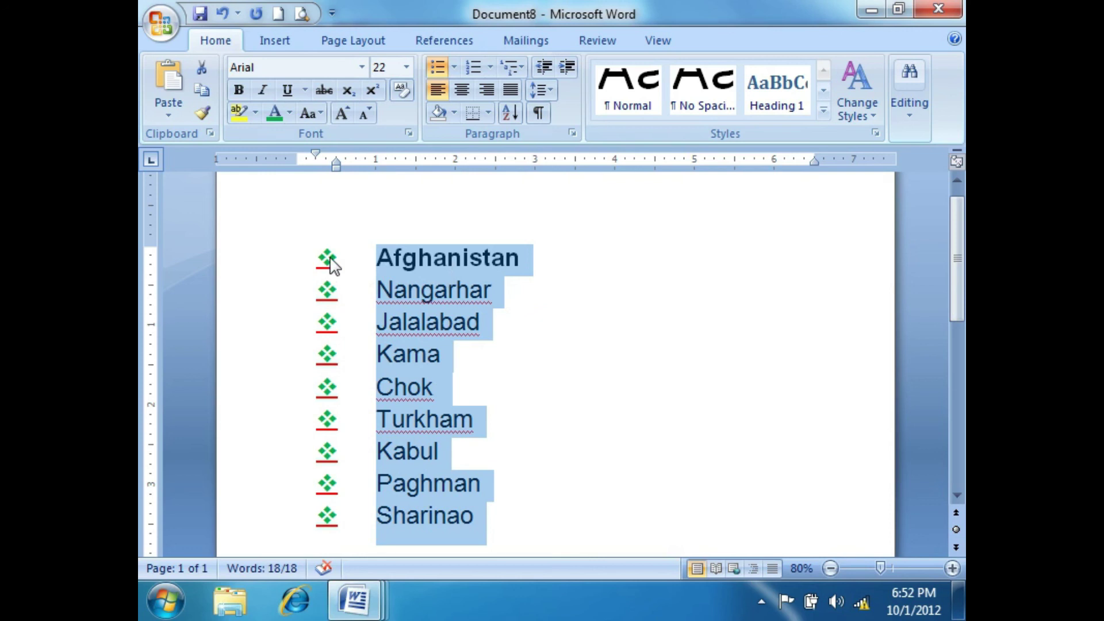
left_click(453, 68)
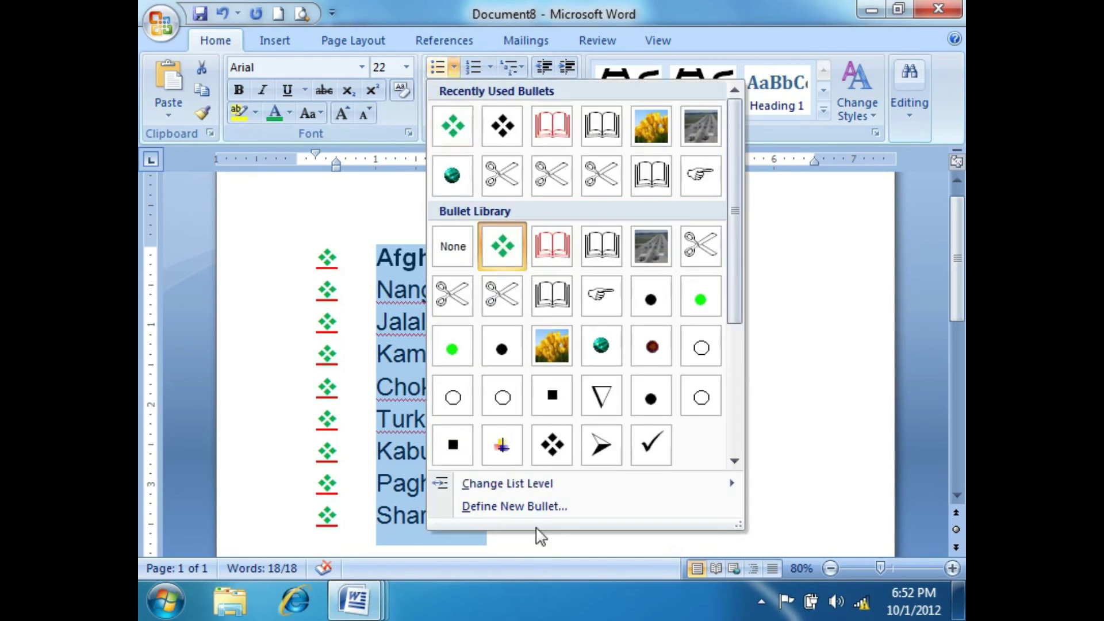
left_click_drag(736, 244, 738, 382)
left_click(791, 367)
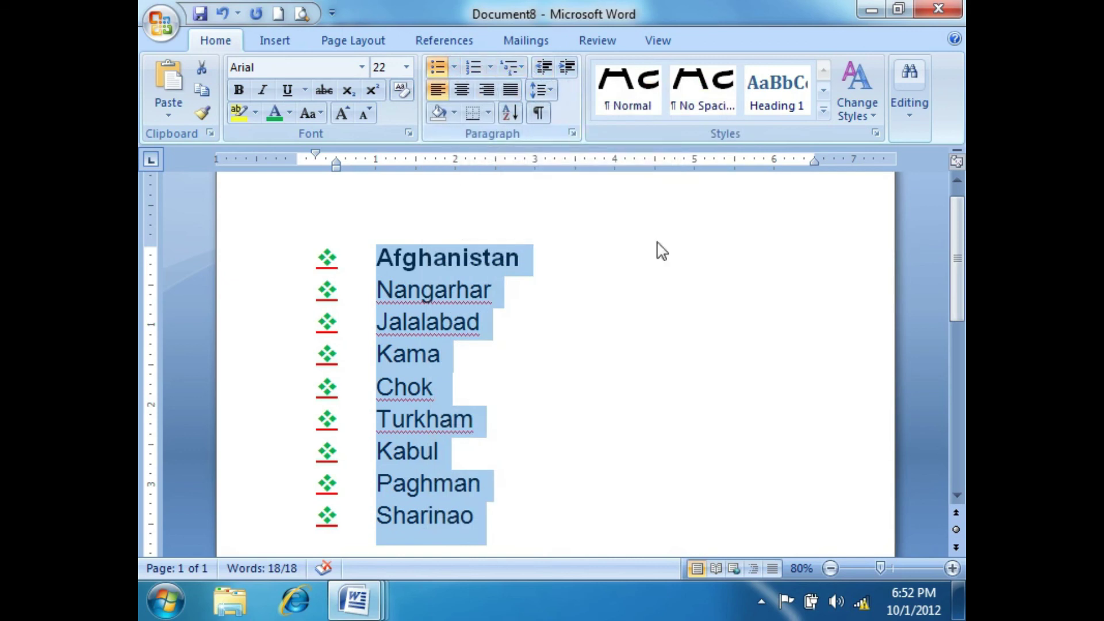
left_click(759, 603)
right_click(793, 461)
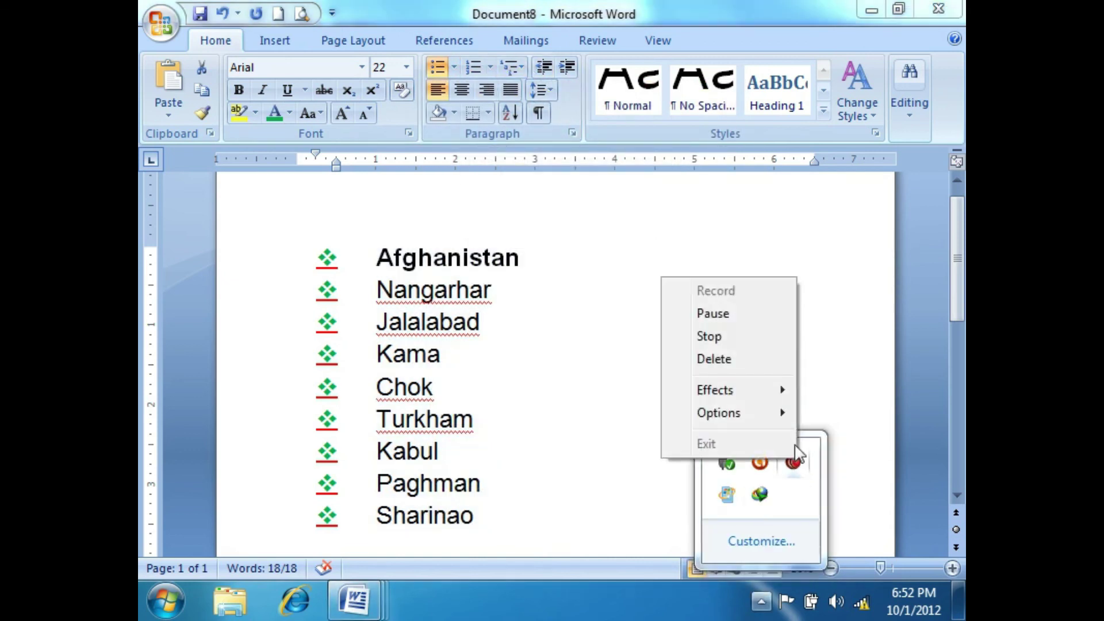
left_click(734, 340)
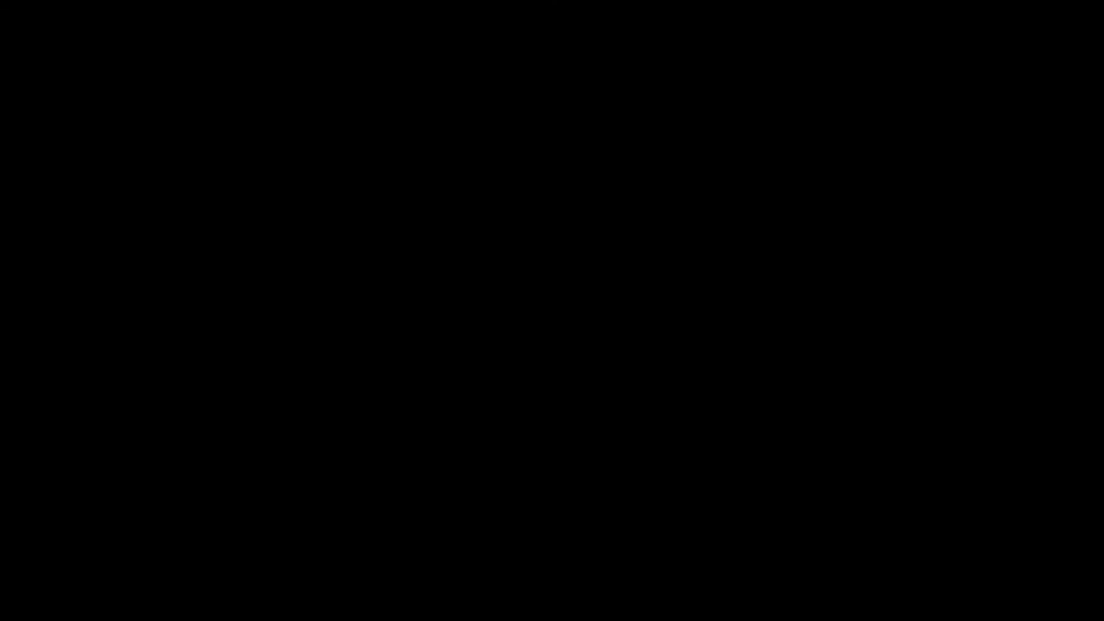